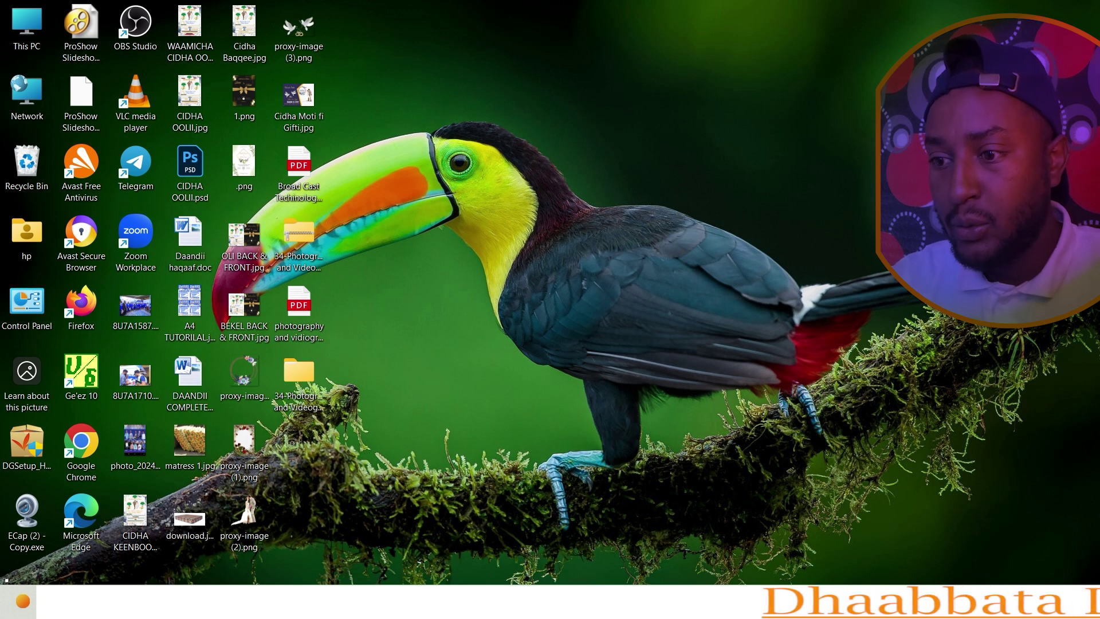
Launch Adobe Premiere Pro 2022 and start a new project named "Hambasen Day 1"
key(super+s)
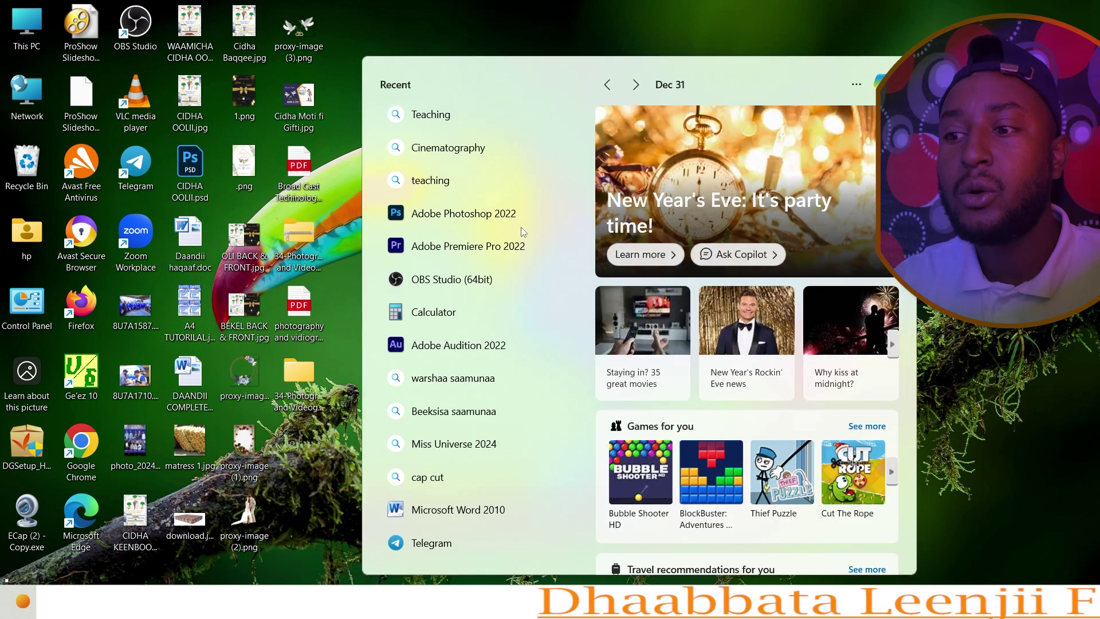
click(515, 252)
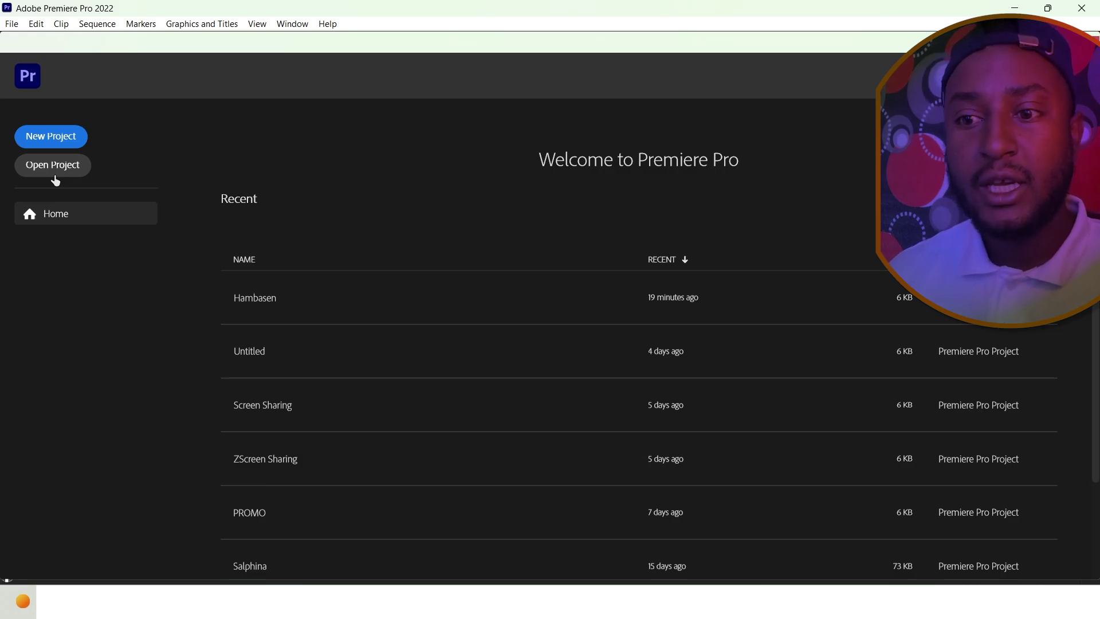
click(49, 138)
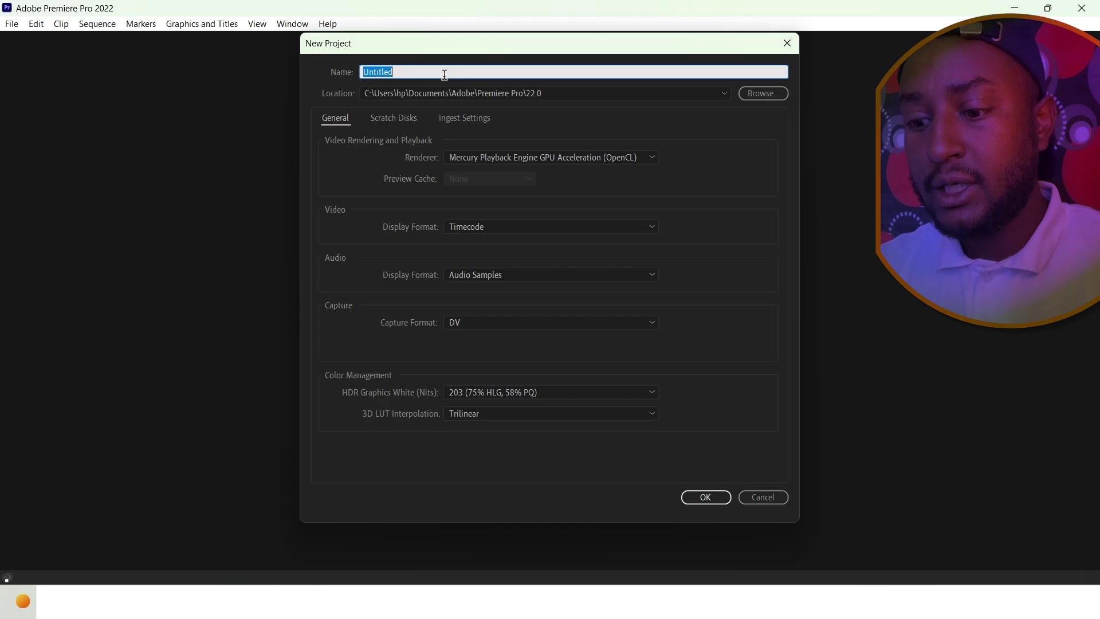
text(Ha)
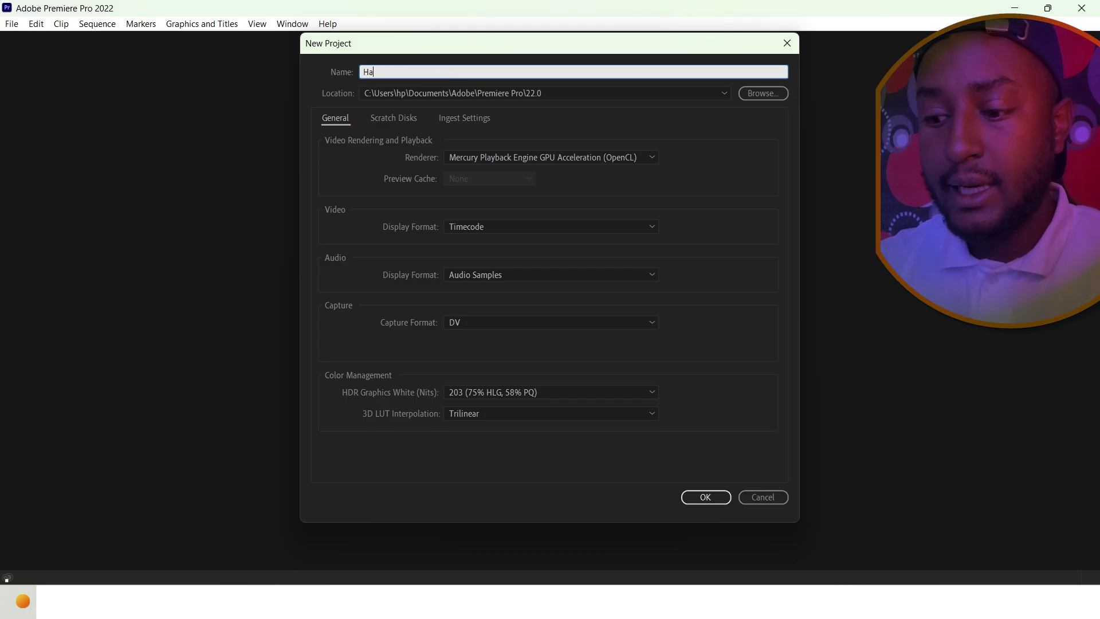
text(mbasen)
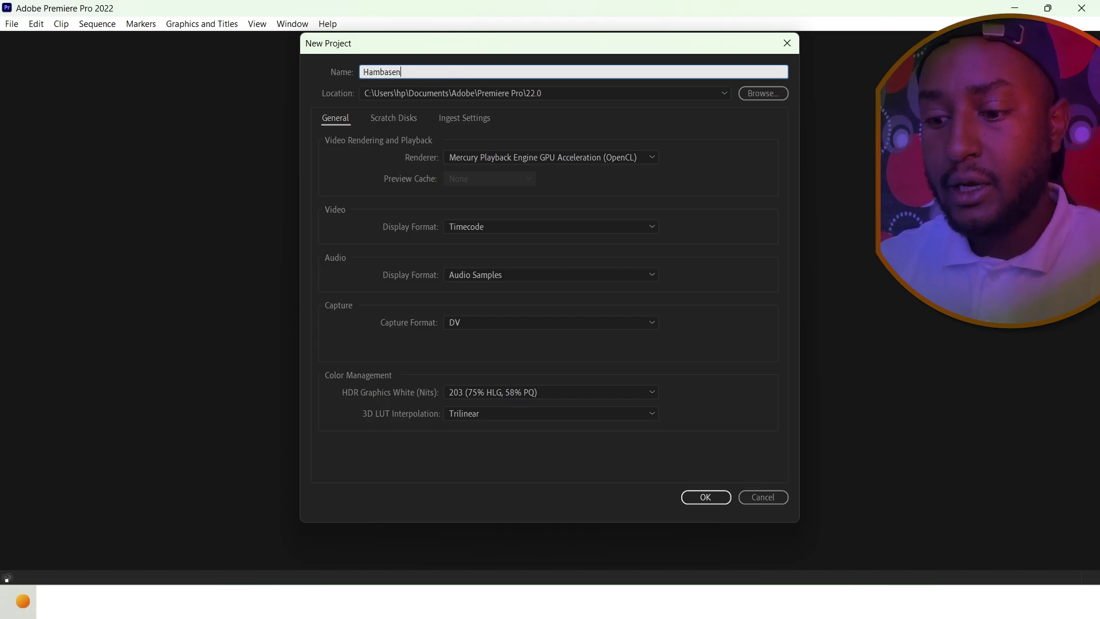
text( Day 1)
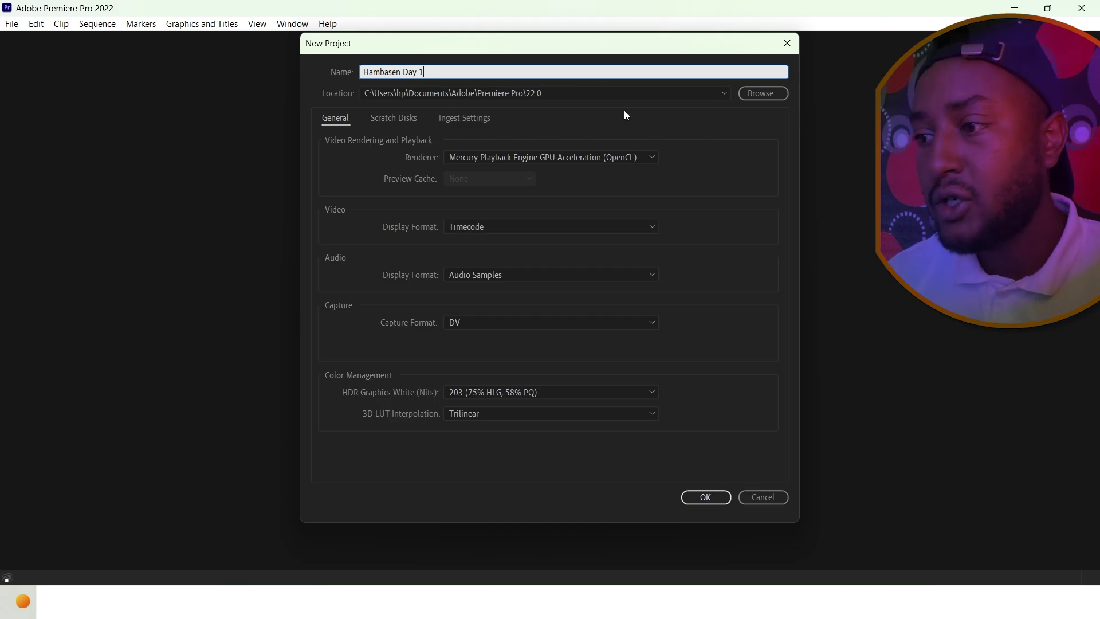
Look through the destination folders offered for the new project's location without choosing another one
click(764, 92)
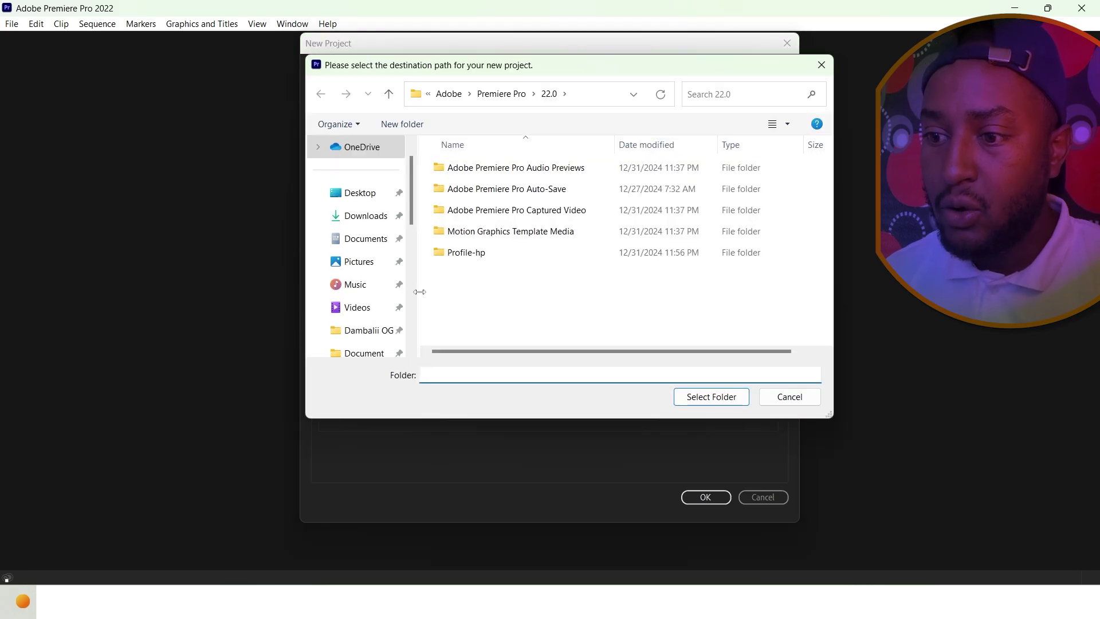
scroll(412, 304, down, 3)
scroll(413, 304, up, 3)
scroll(414, 305, down, 5)
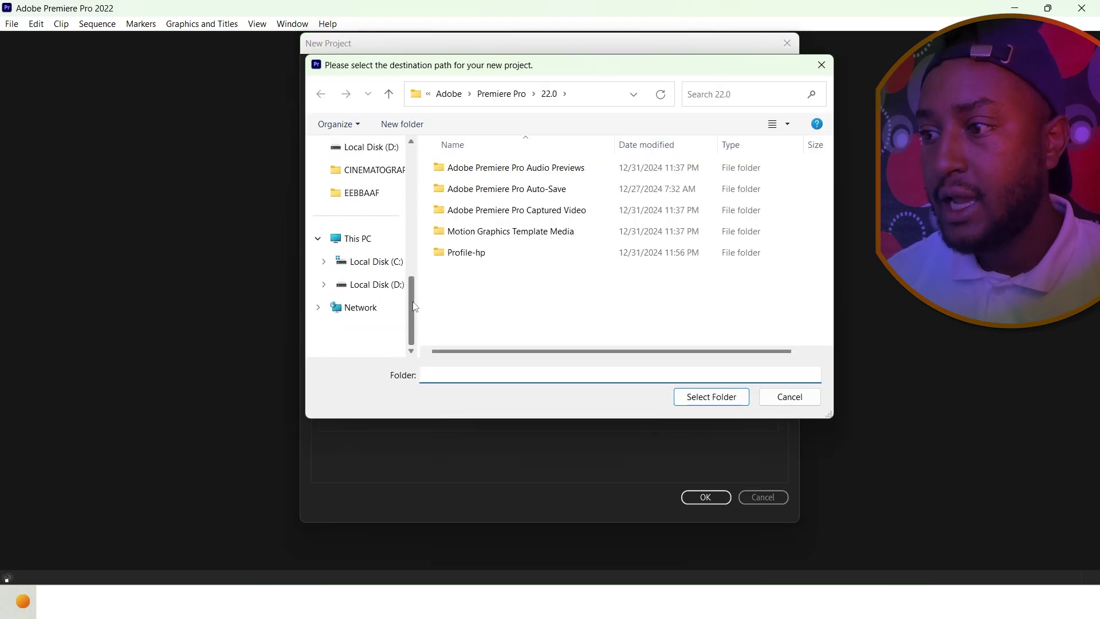
click(817, 74)
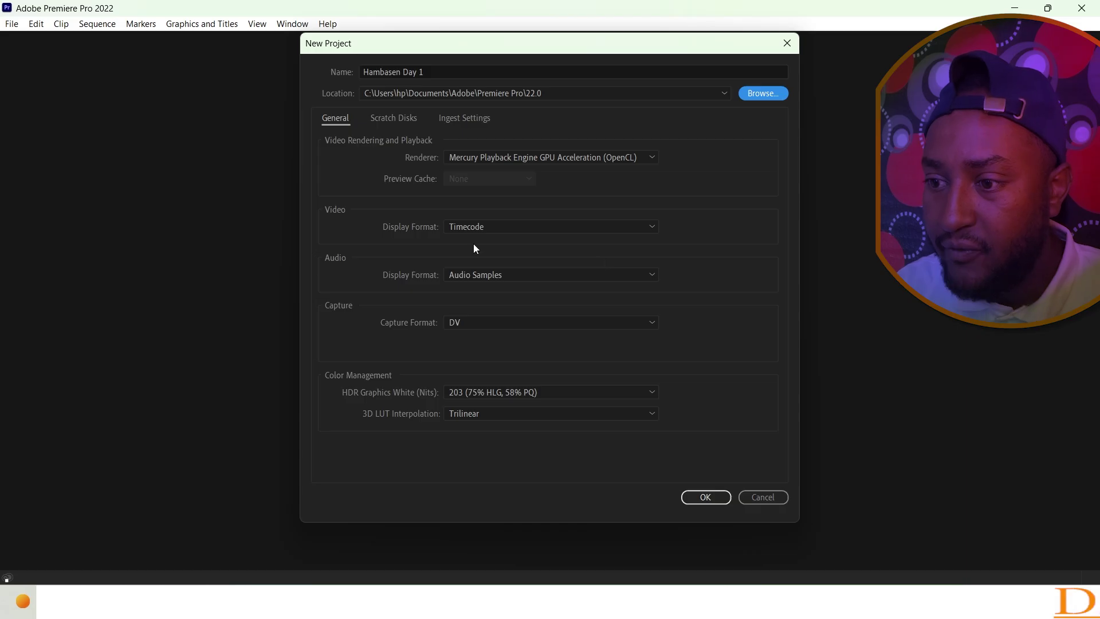
Create the project with Timecode video display, Audio Samples audio display and DV capture format
click(572, 232)
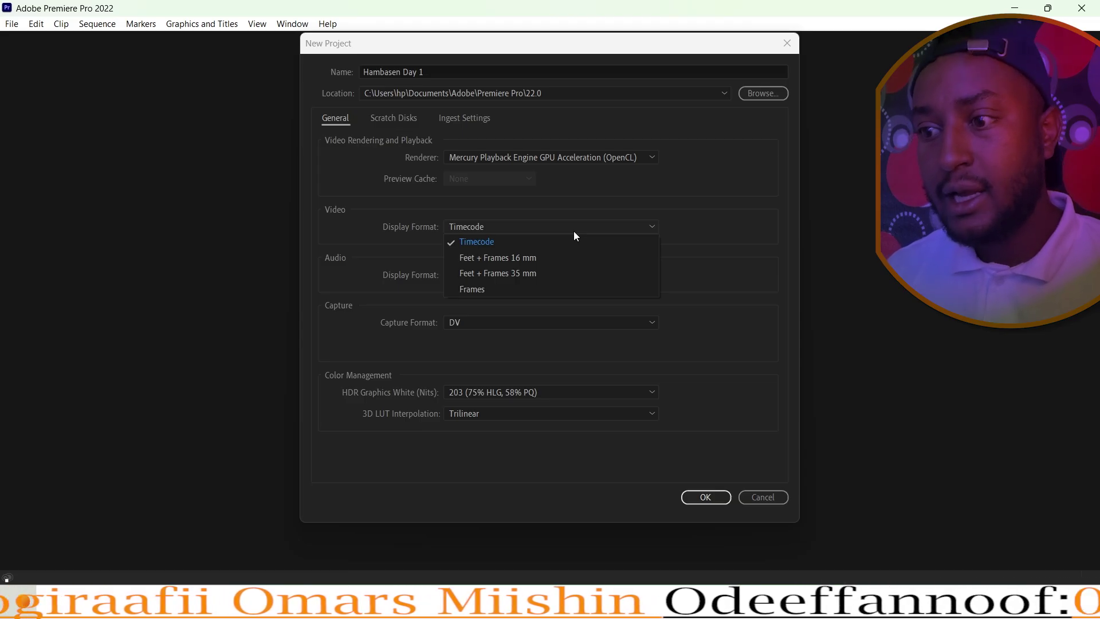
click(548, 238)
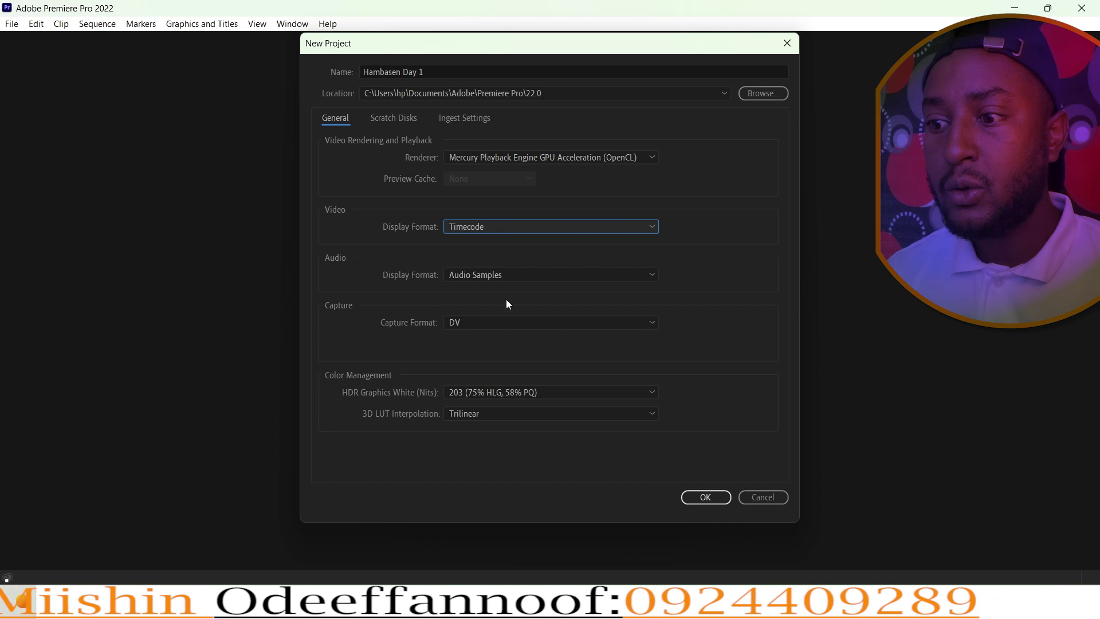
click(541, 278)
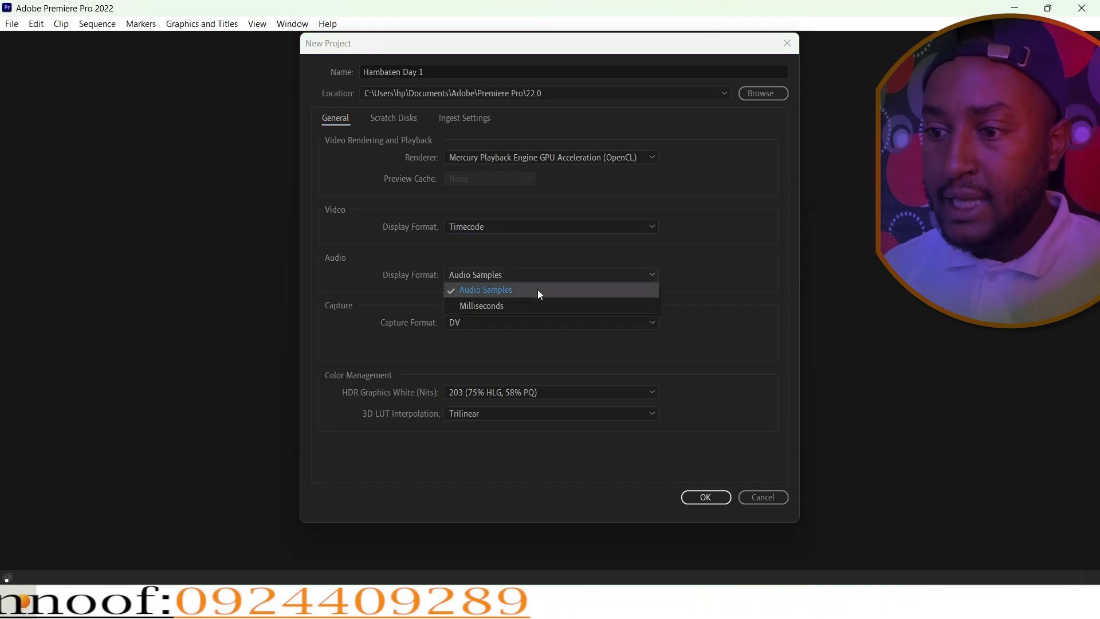
click(537, 290)
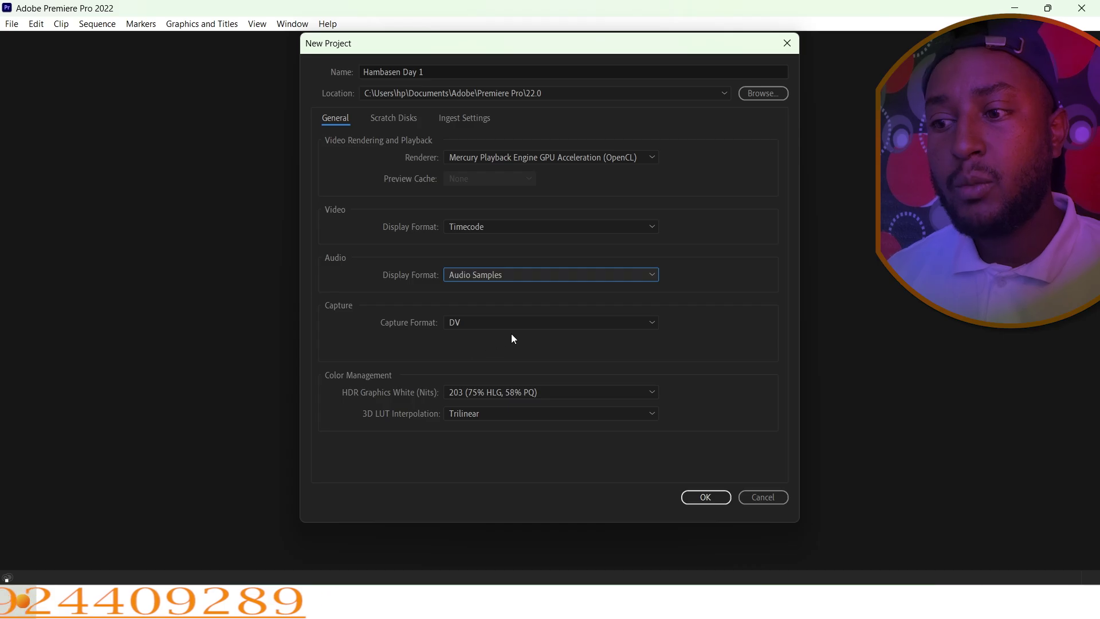
click(530, 325)
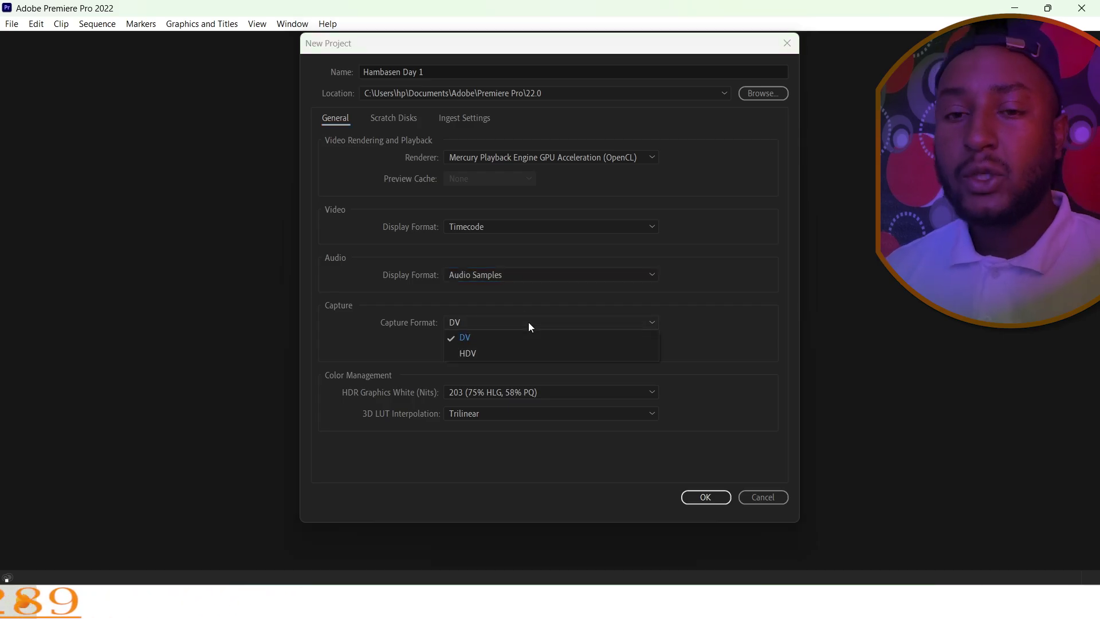
click(528, 322)
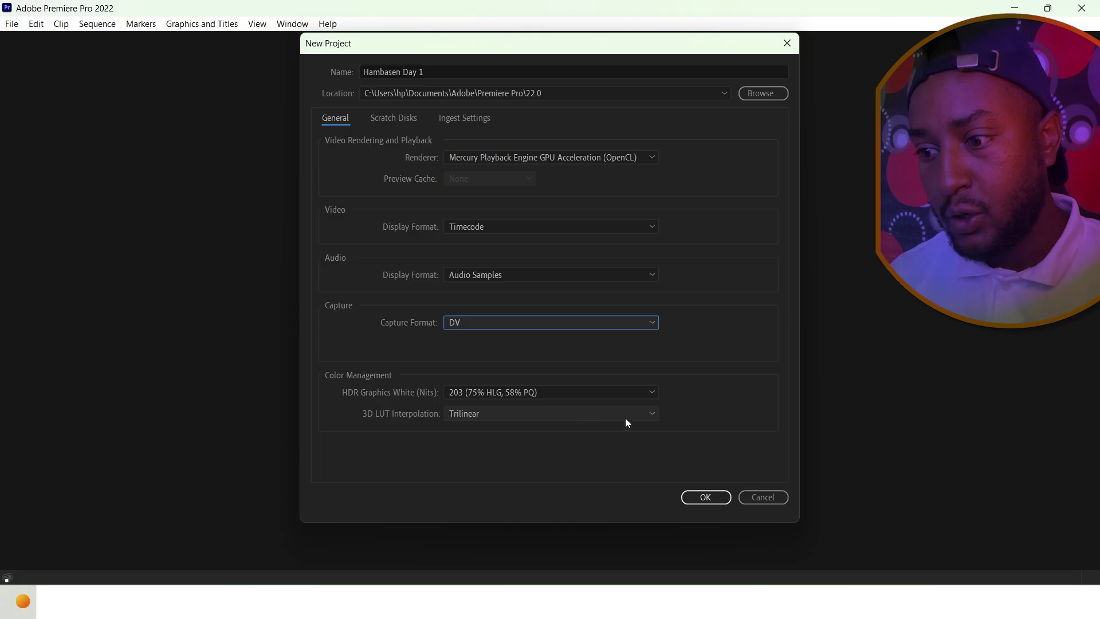
click(704, 497)
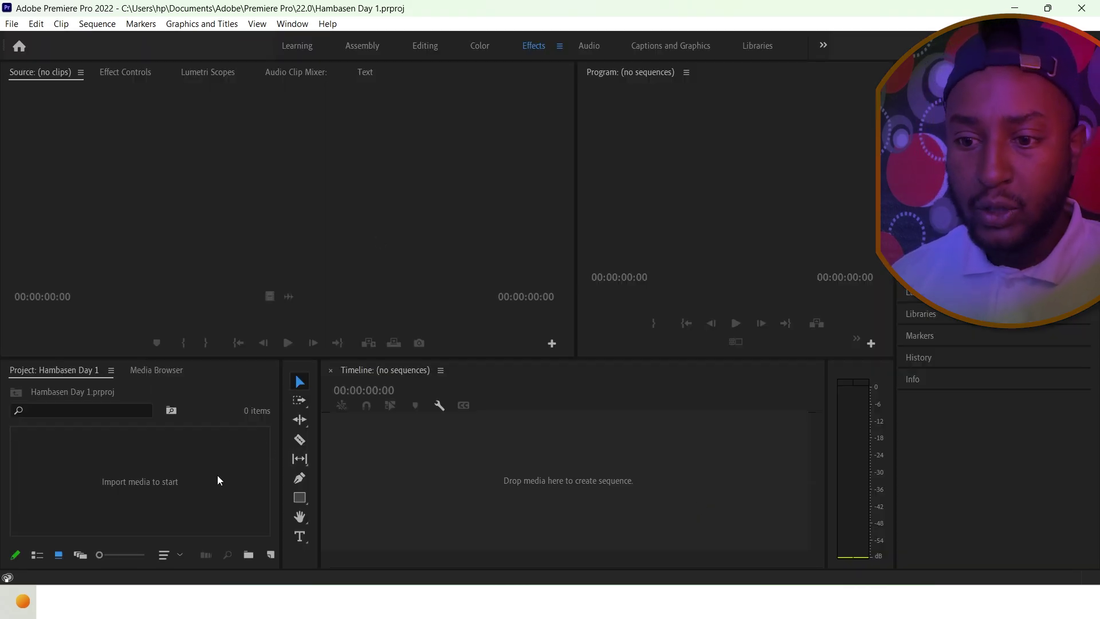
Examine the main areas of the empty workspace: Project, Tools, Timeline, Program monitor and Source monitor
click(164, 461)
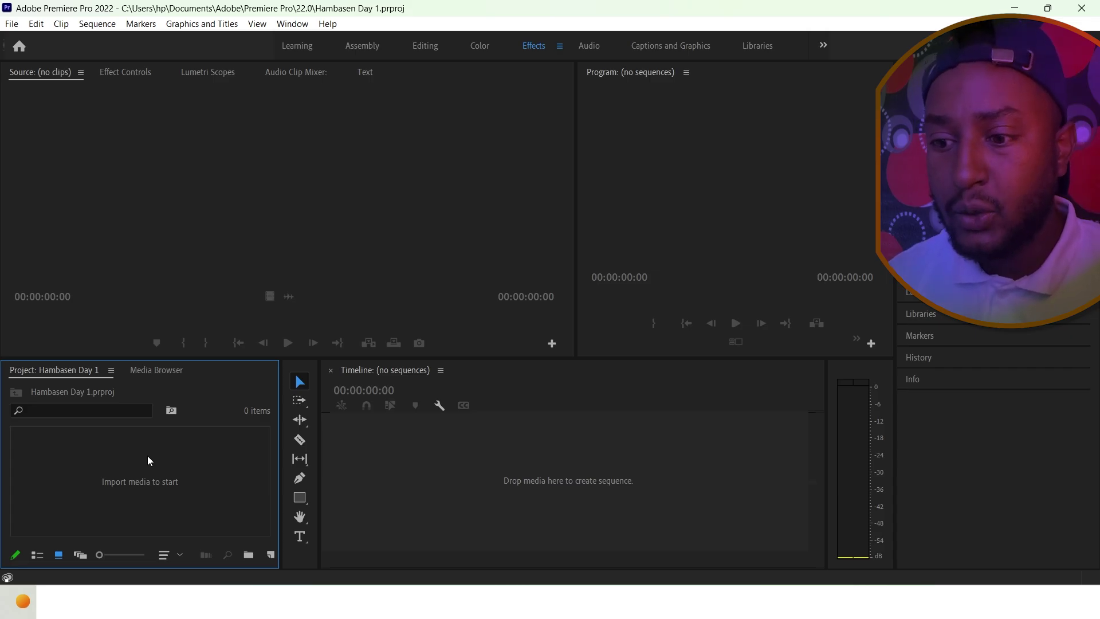
click(304, 452)
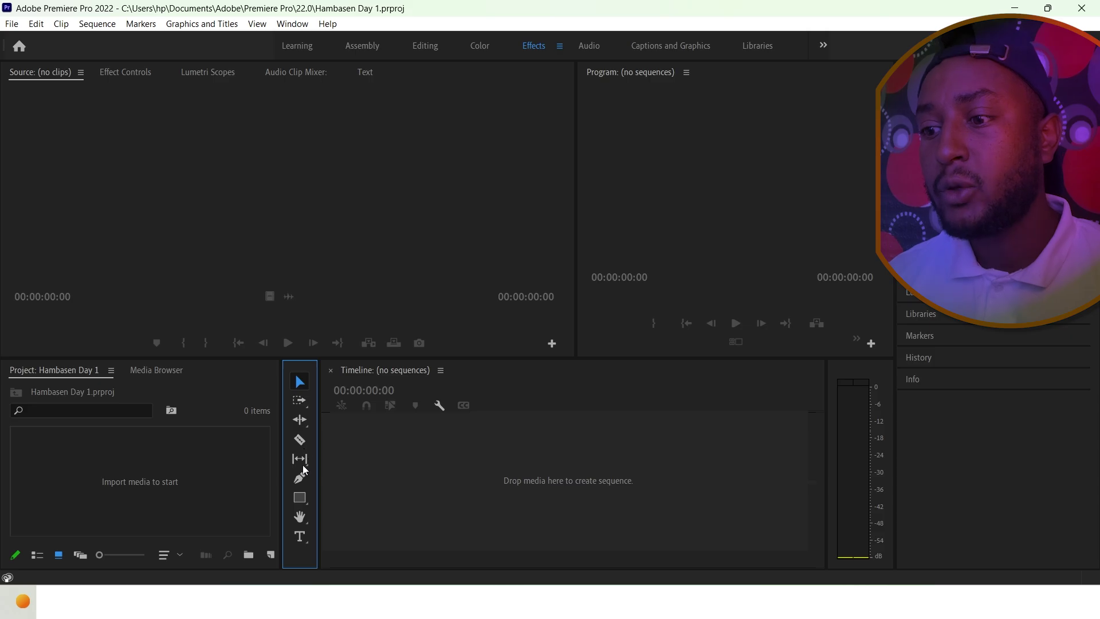
click(428, 476)
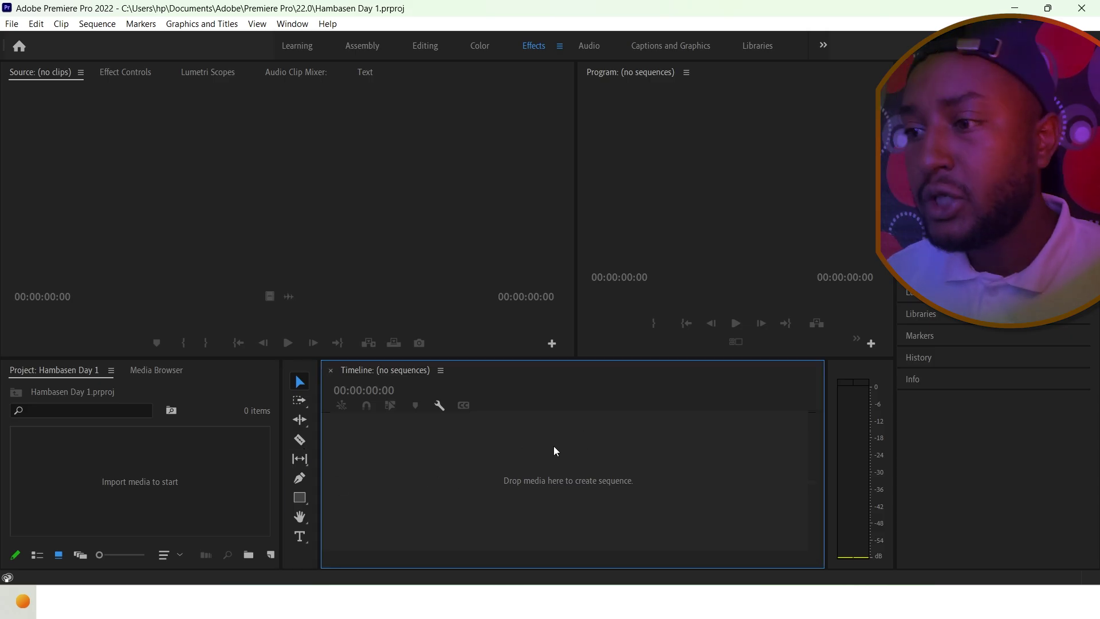
click(639, 217)
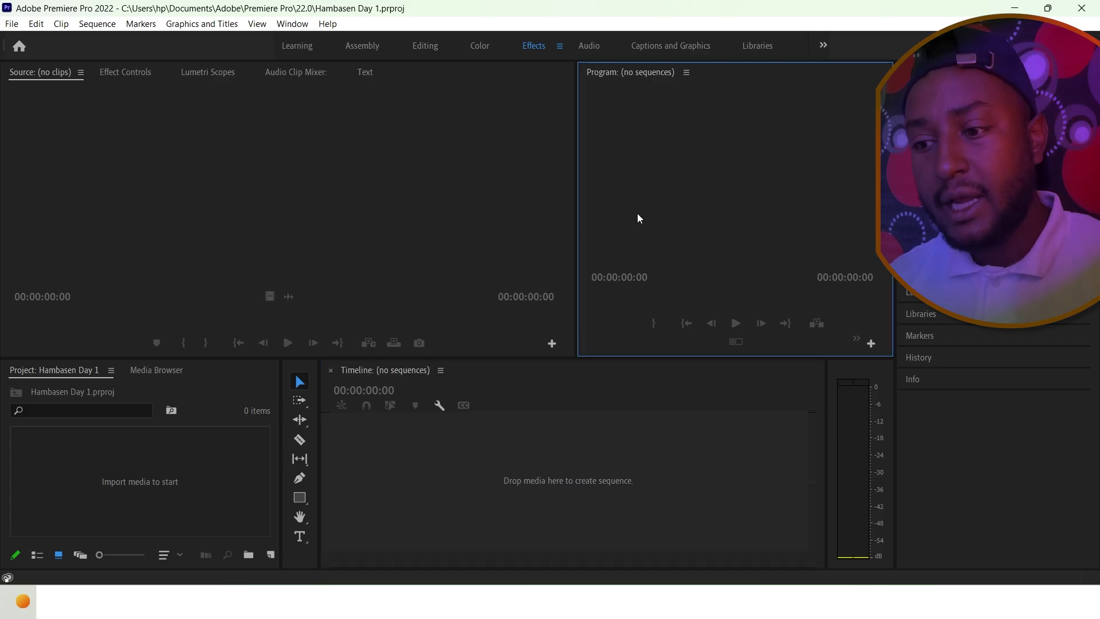
click(511, 458)
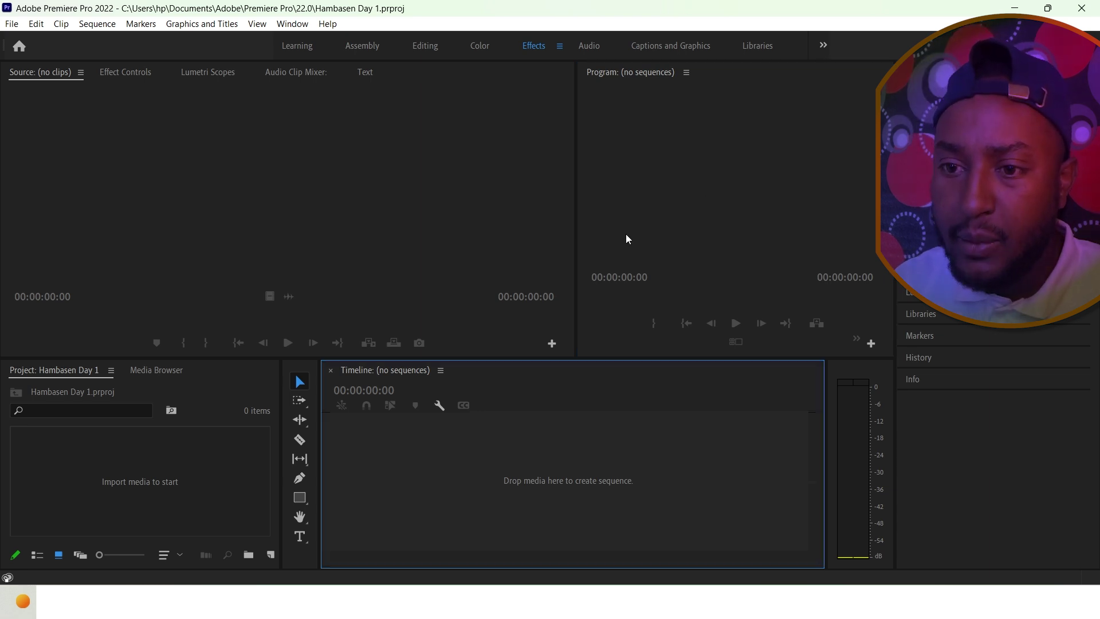
click(217, 193)
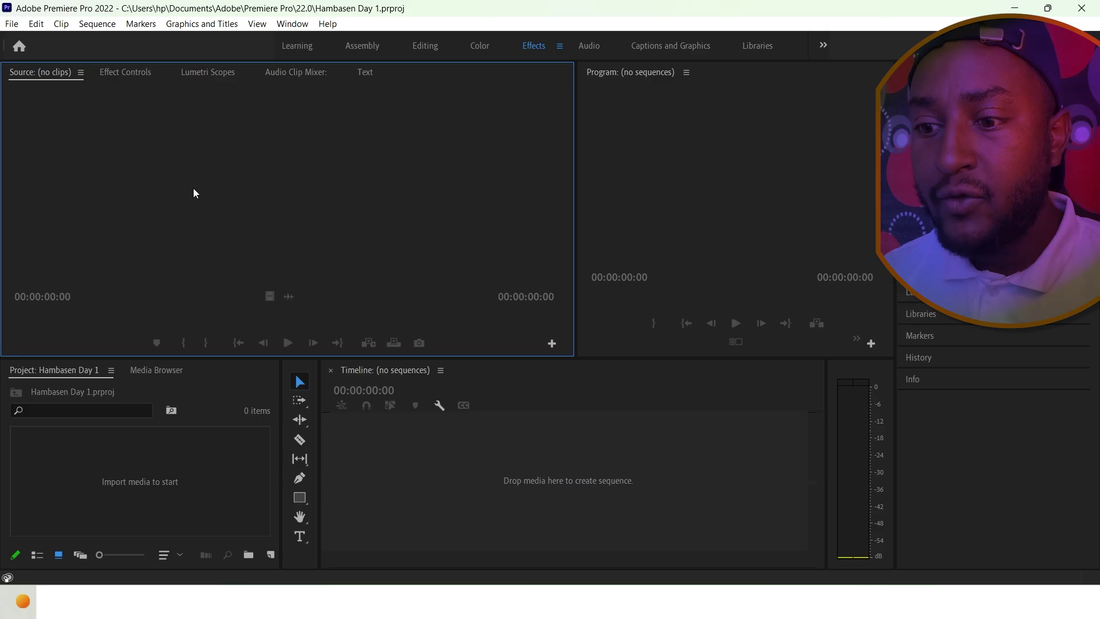
click(202, 448)
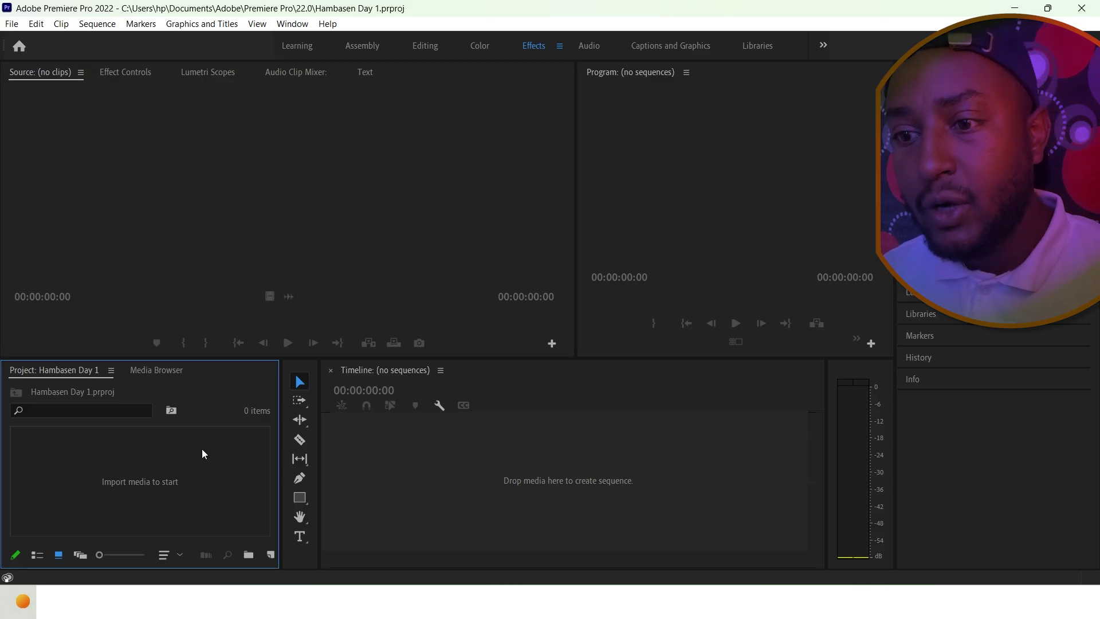
click(205, 207)
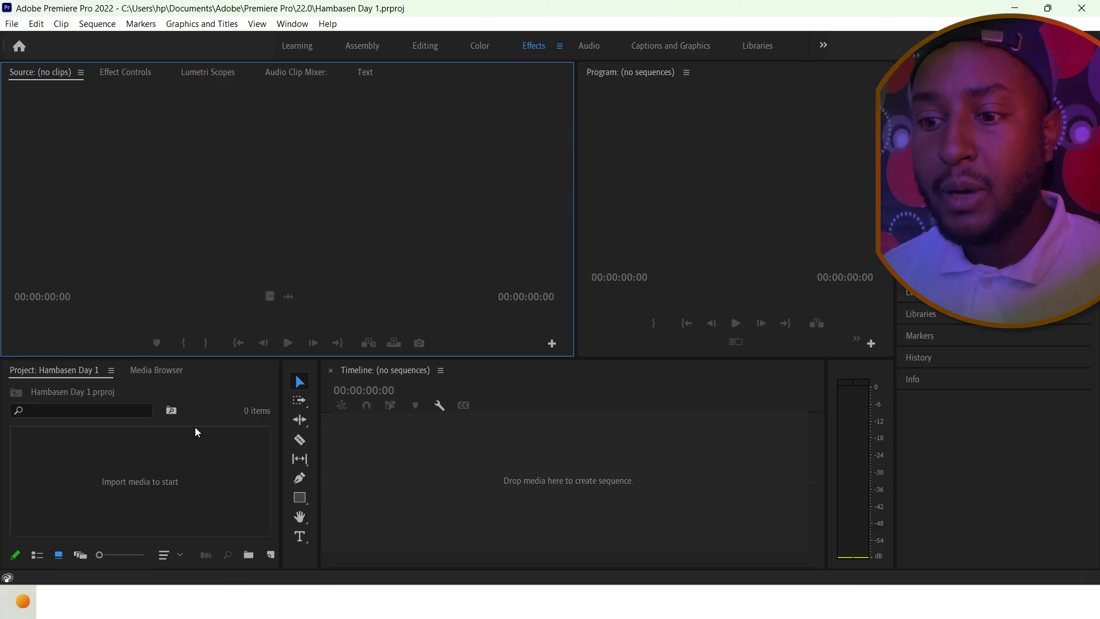
click(175, 499)
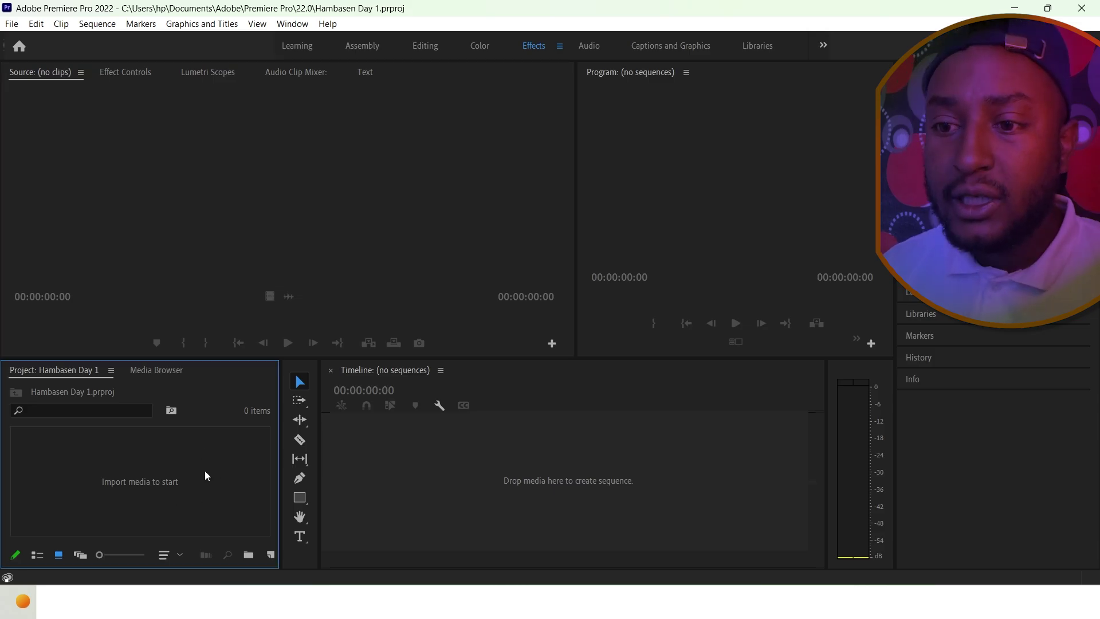
click(176, 201)
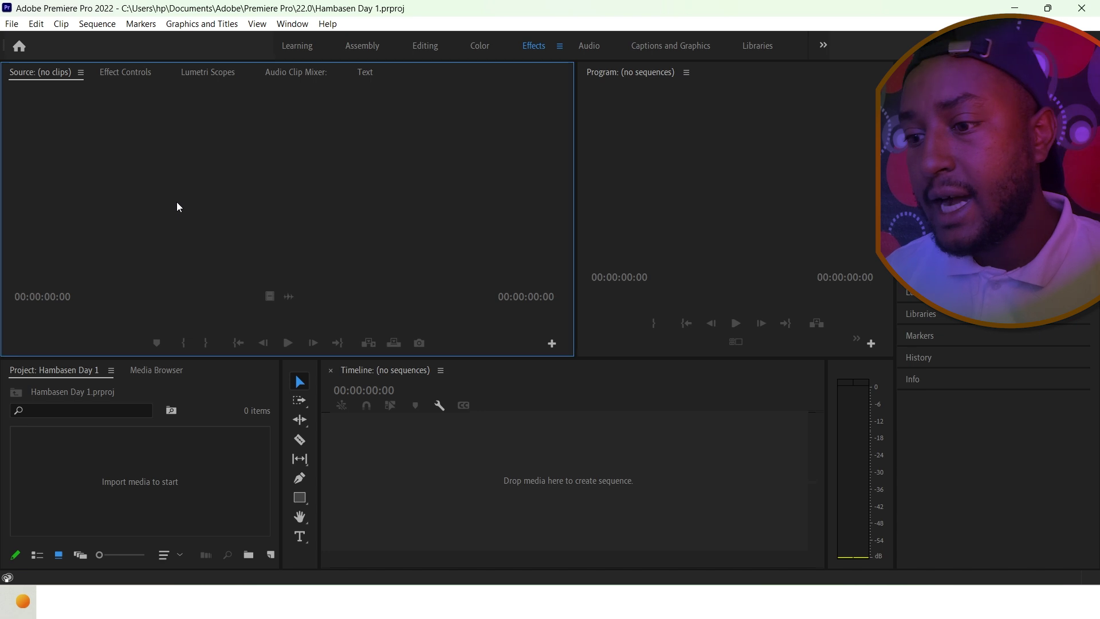
click(163, 493)
click(461, 480)
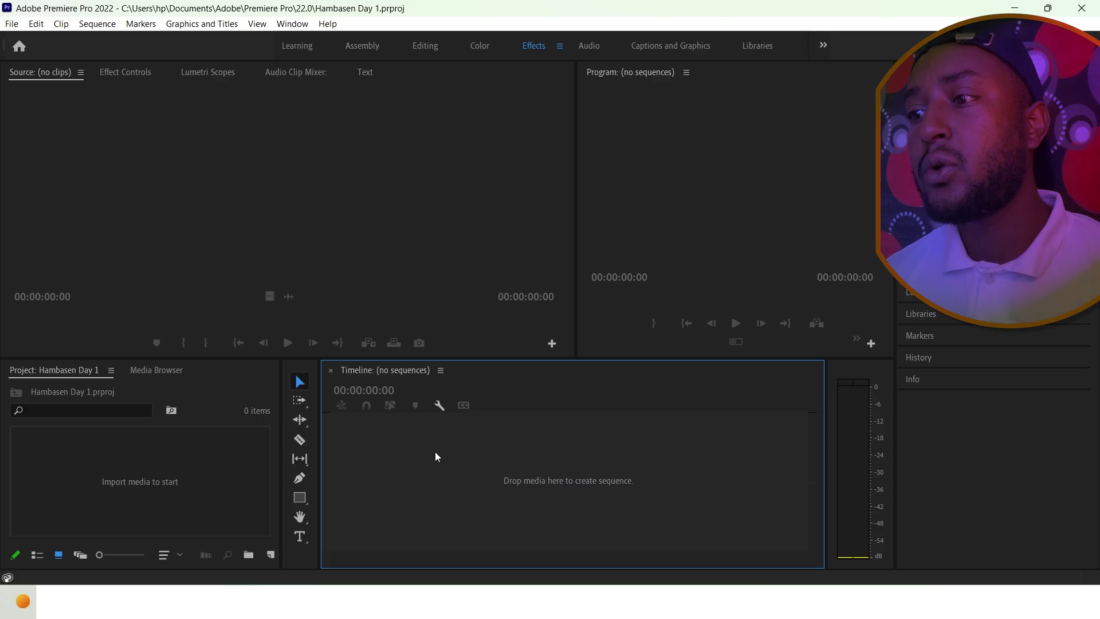
click(675, 177)
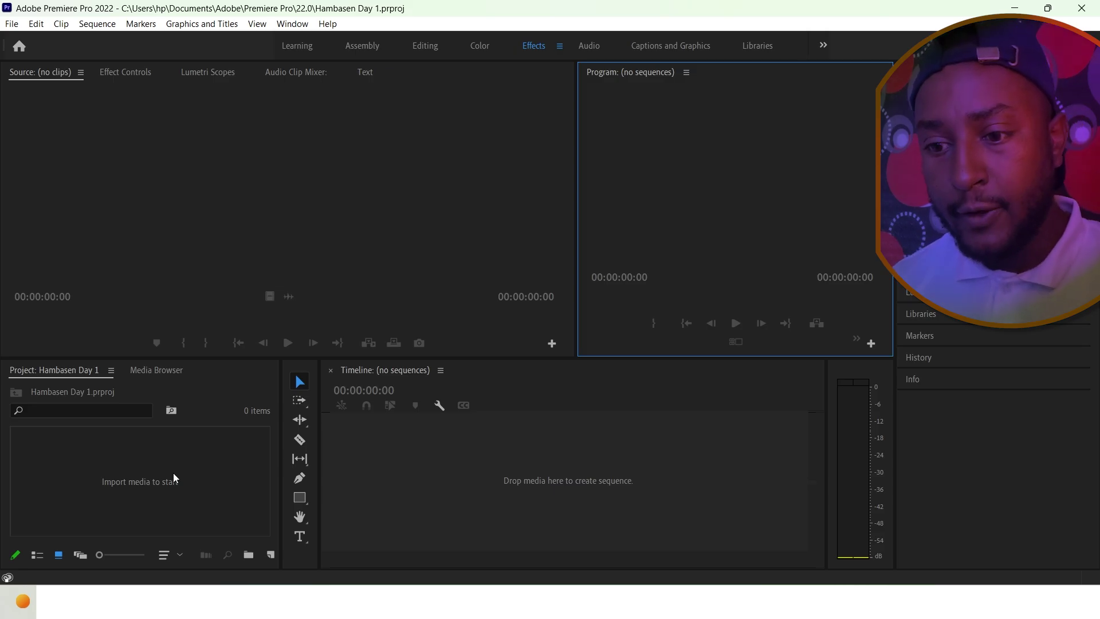
click(171, 506)
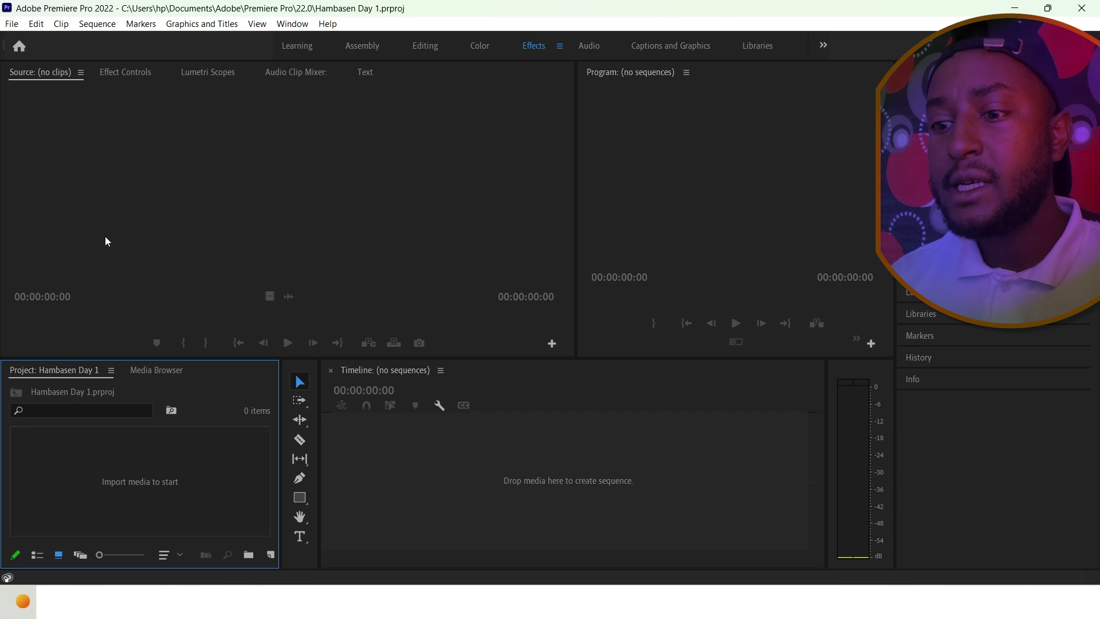
click(145, 217)
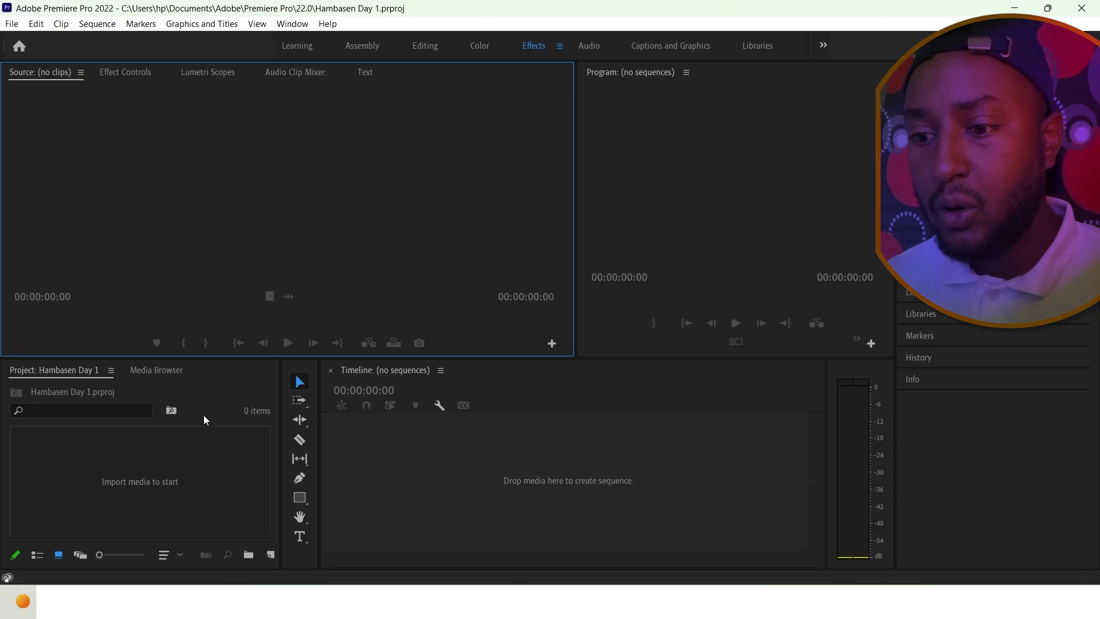
click(157, 486)
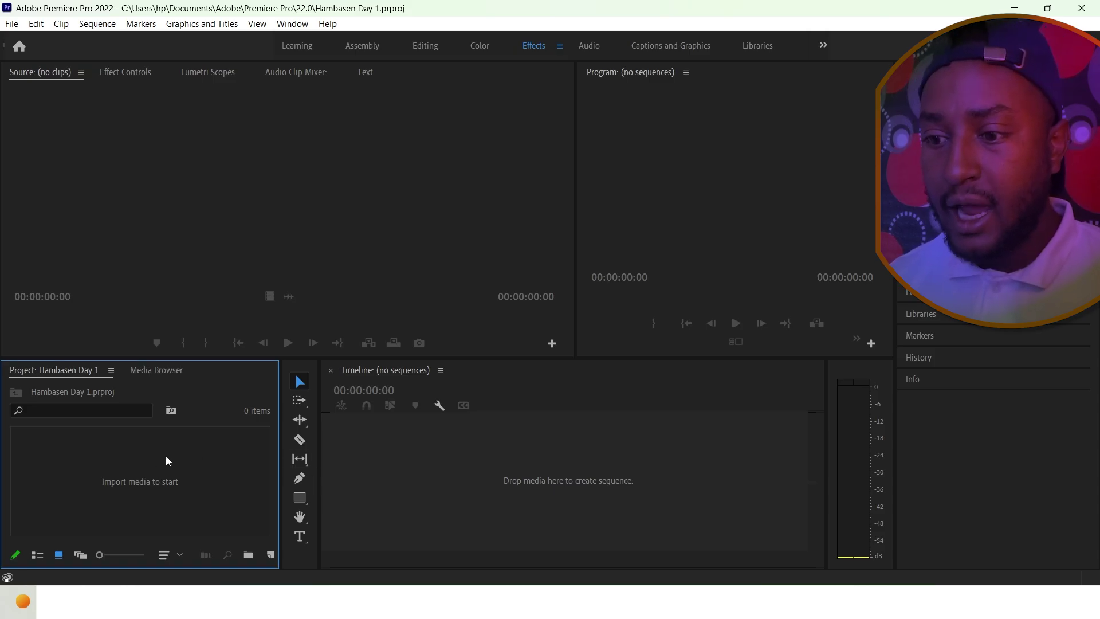
click(306, 462)
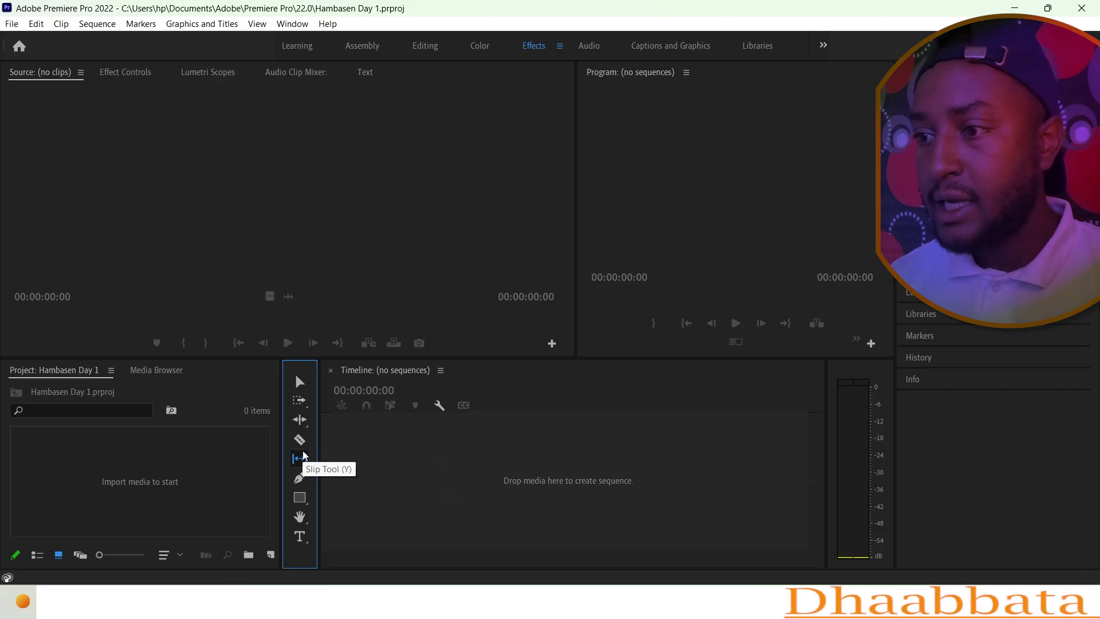
click(418, 462)
click(668, 147)
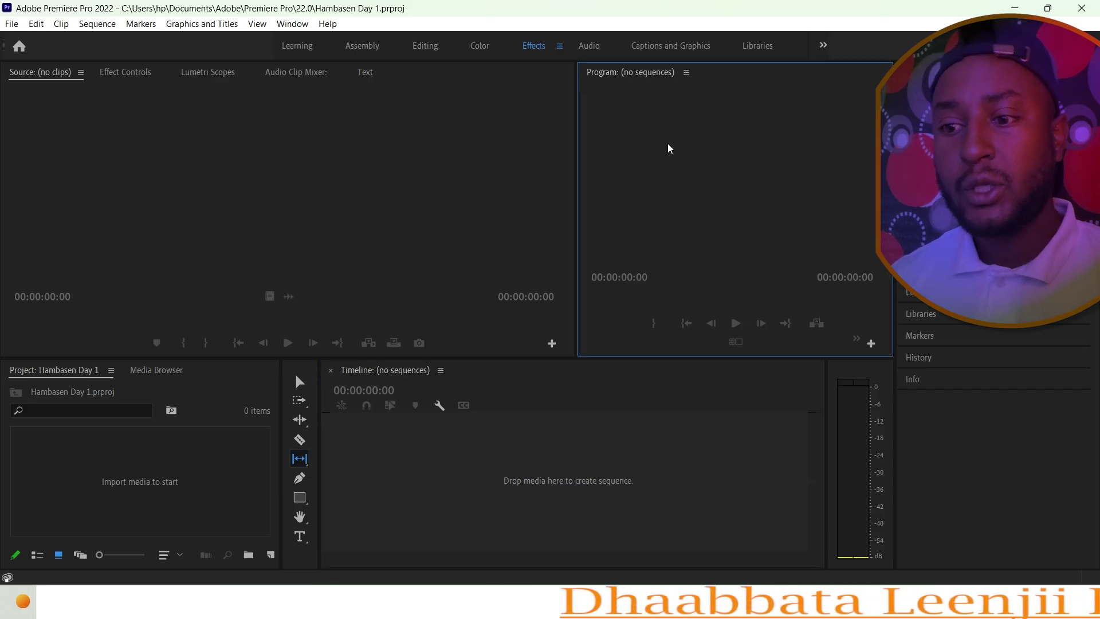
click(245, 161)
Import AMBO 2.mp4 from the EEBBAAF folder into the project, and delete it from the project again
click(164, 466)
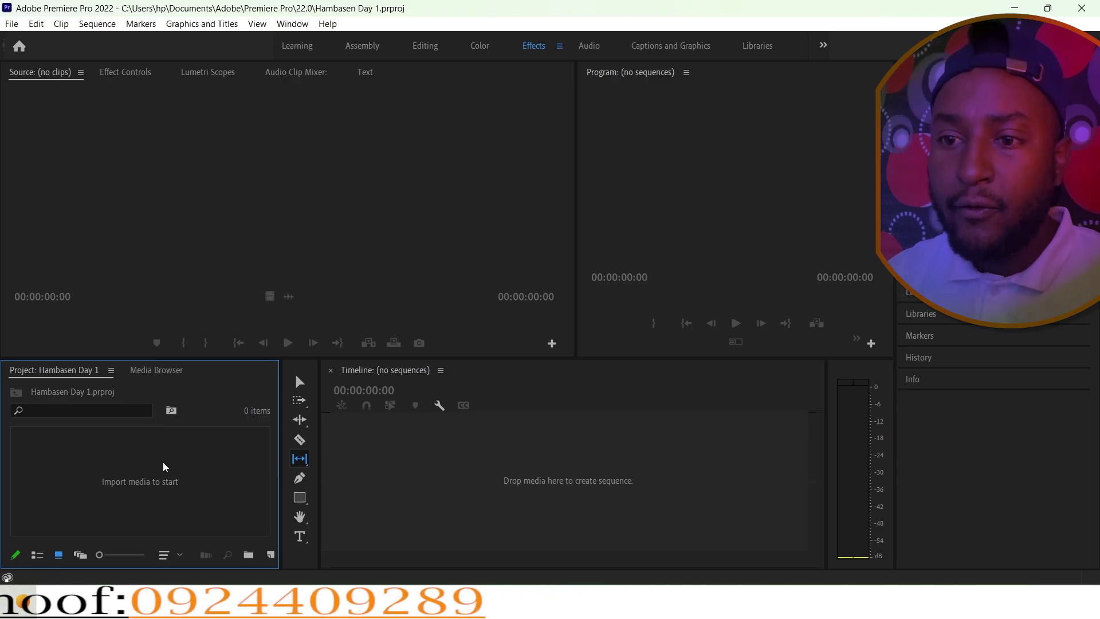
click(11, 24)
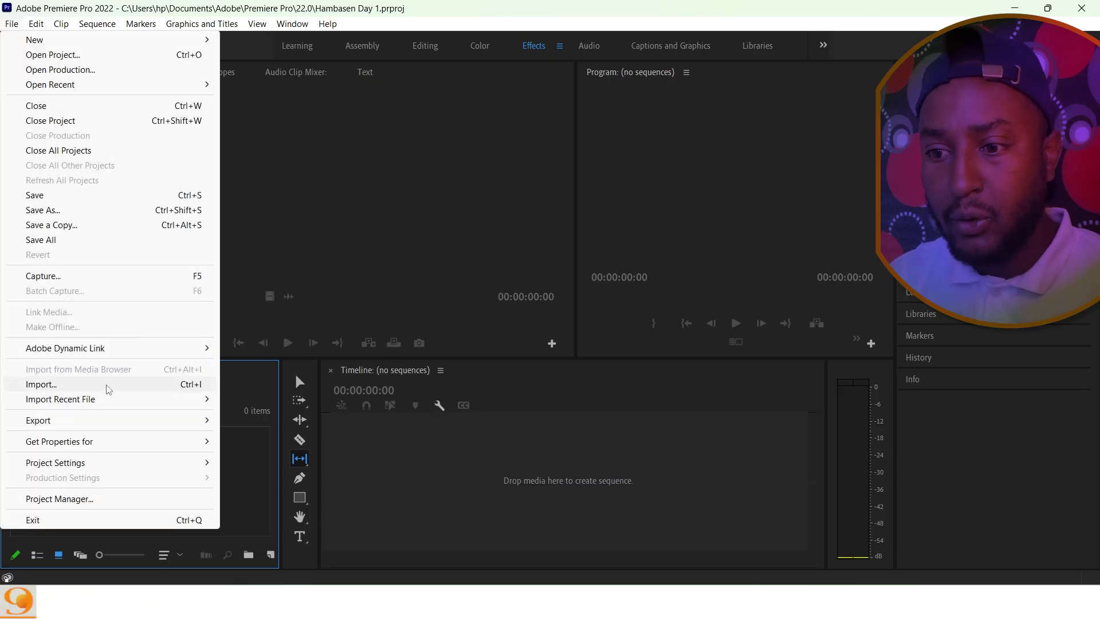
click(107, 385)
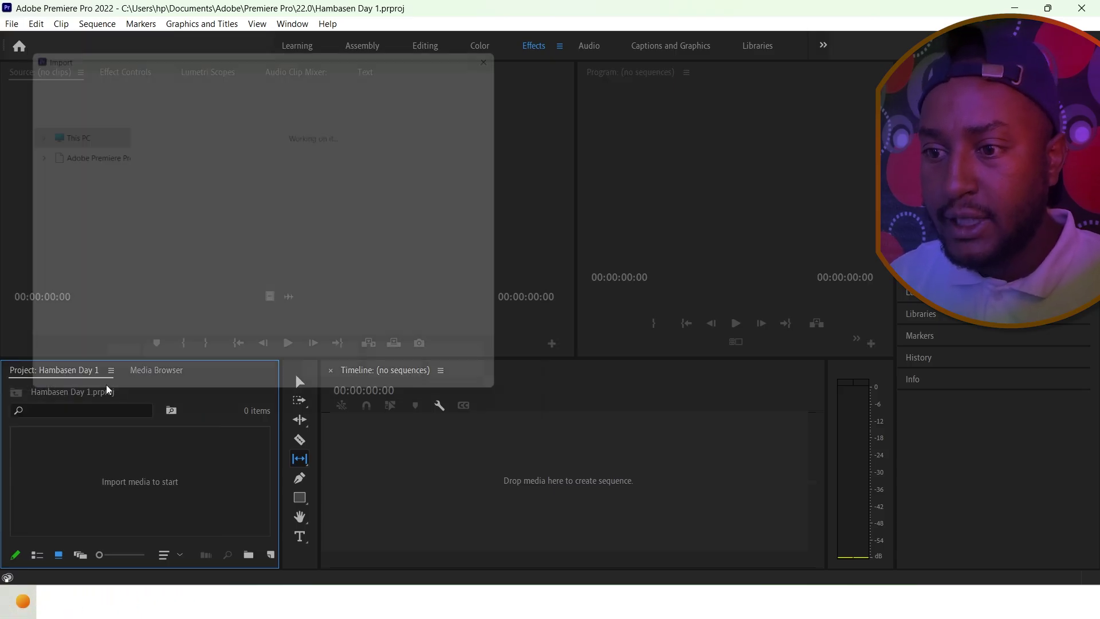
double_click(246, 184)
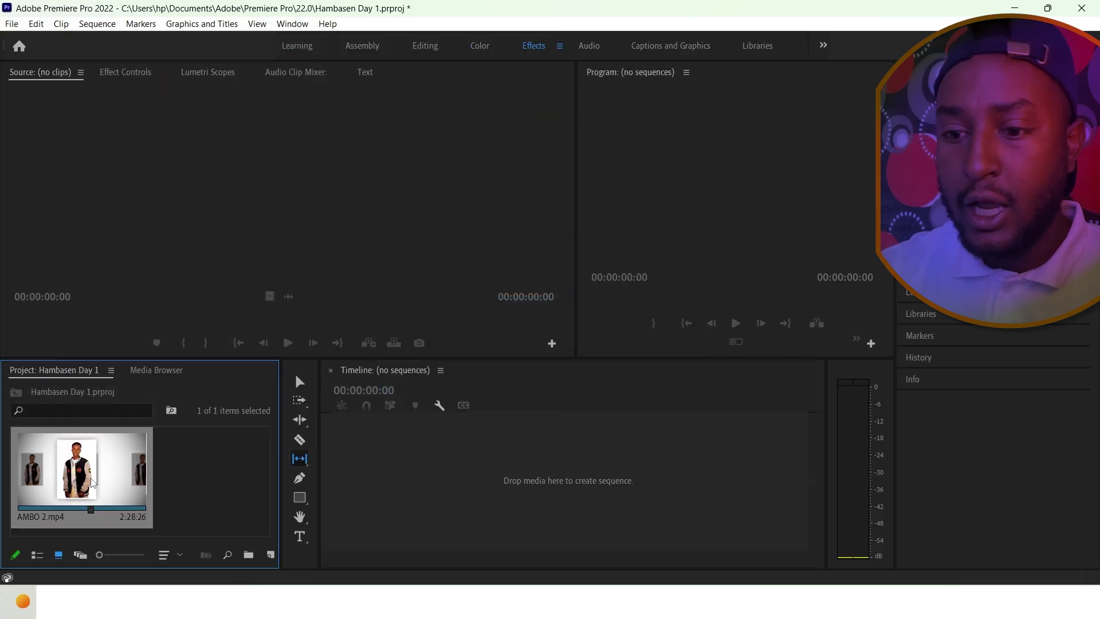
key(Delete)
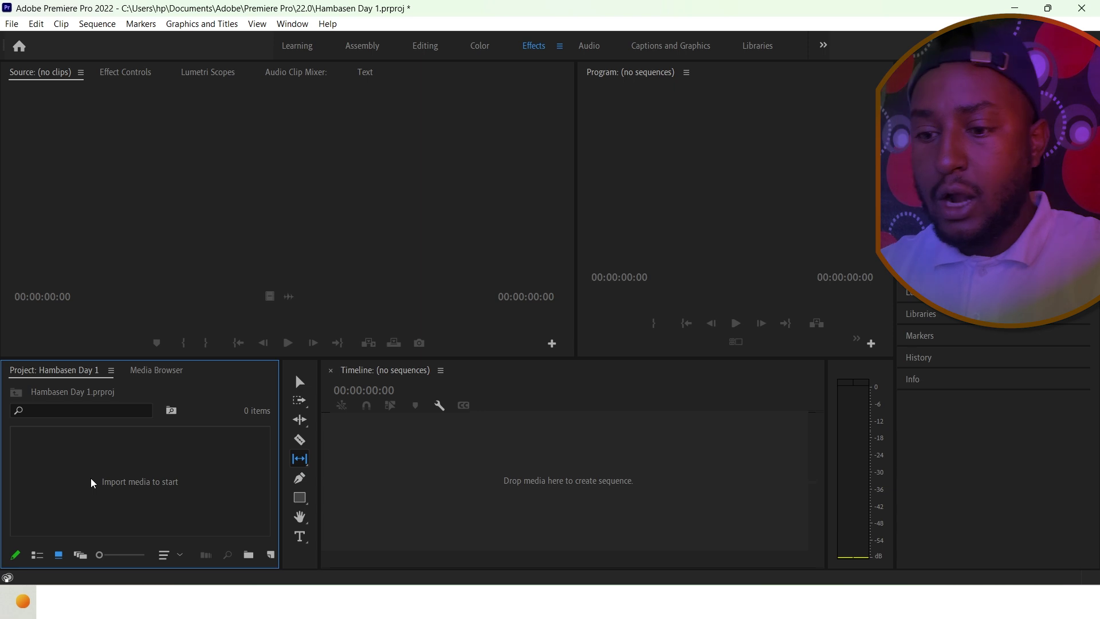
Bring AMBO 2.mp4 into the empty project a second time and remove it once more
double_click(90, 482)
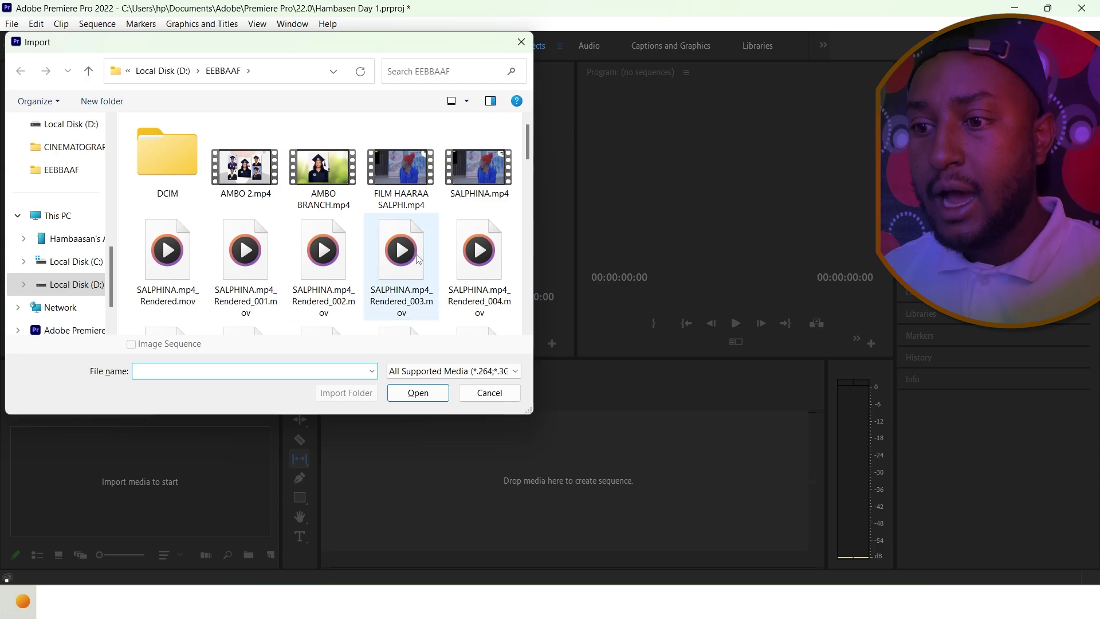
double_click(250, 180)
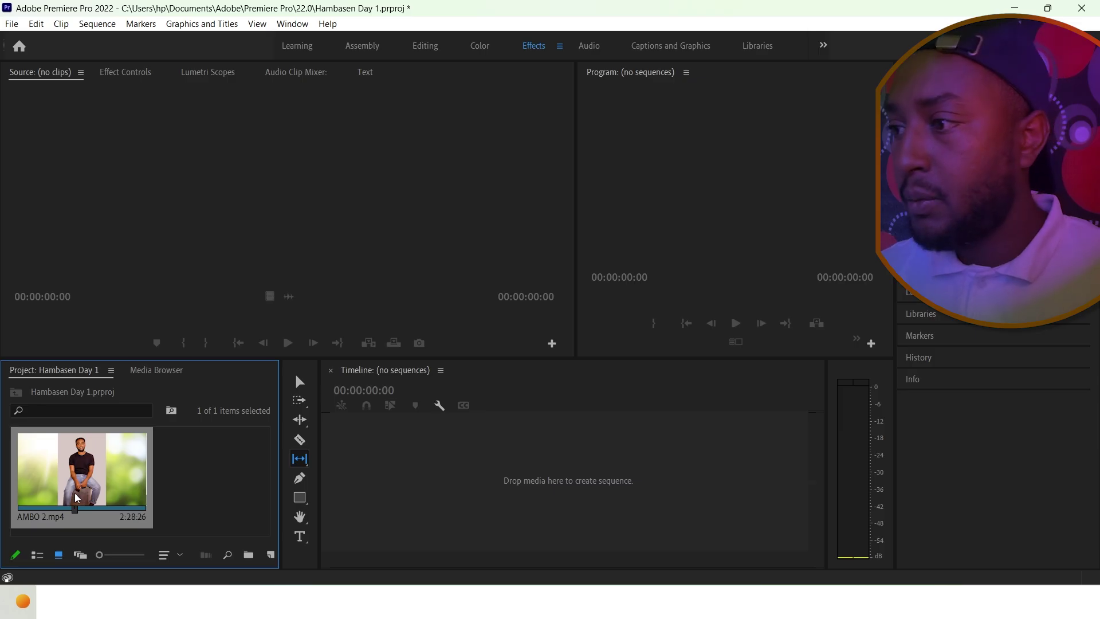
key(Delete)
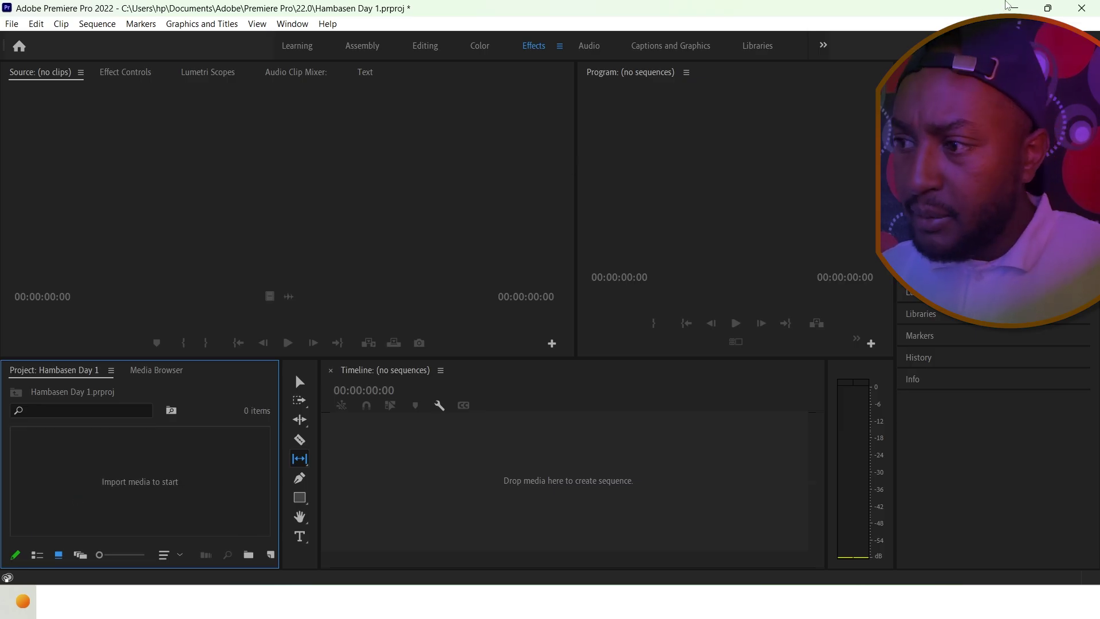
Switch to File Explorer, bring AMBO SOUND CLASS.mp4 from Local Disk (D:) into the Premiere Pro project, and delete it from there
click(1011, 8)
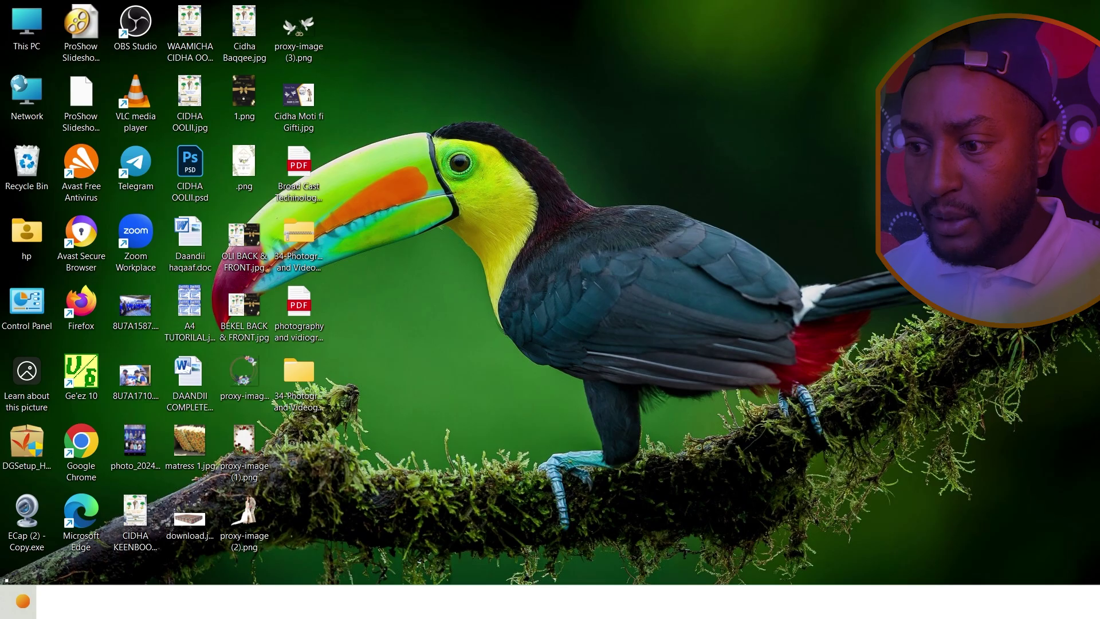
key(super+e)
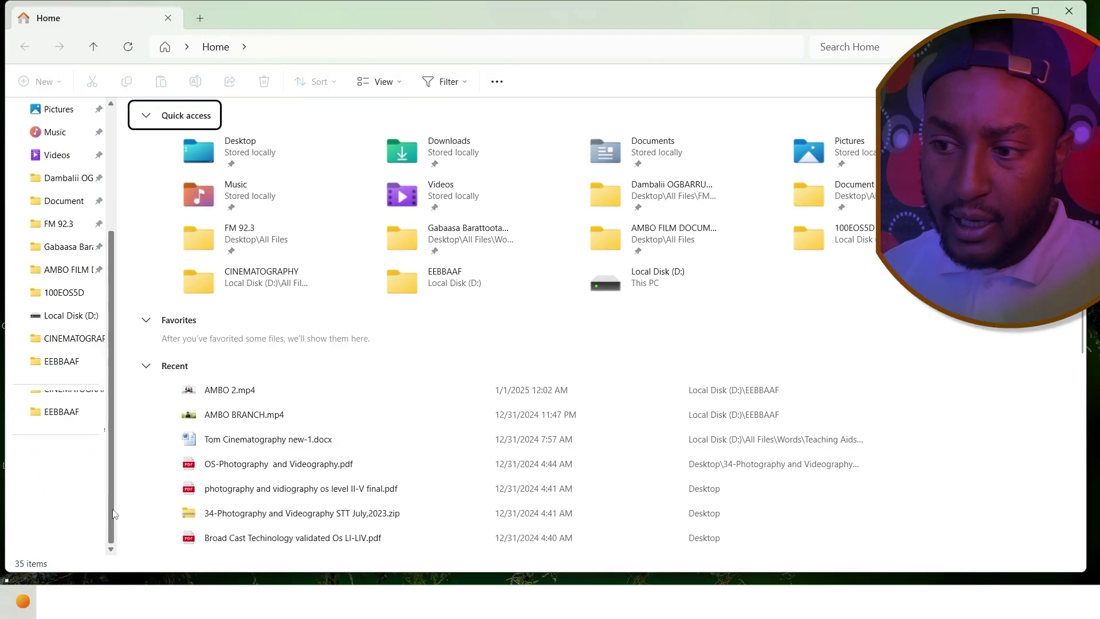
click(90, 483)
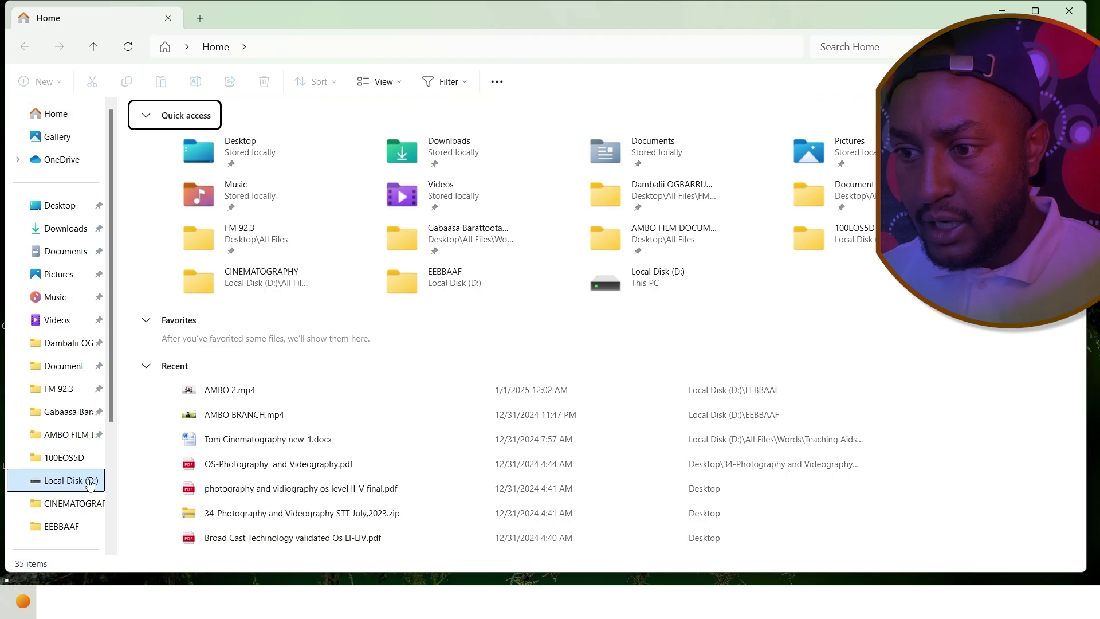
click(337, 262)
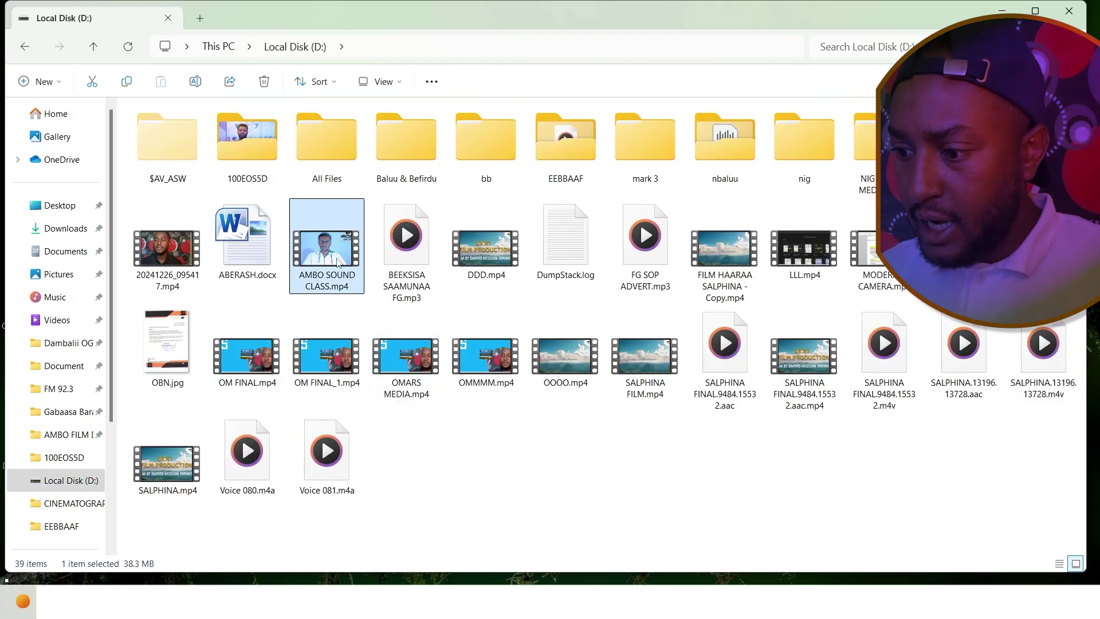
drag(338, 262, 128, 491)
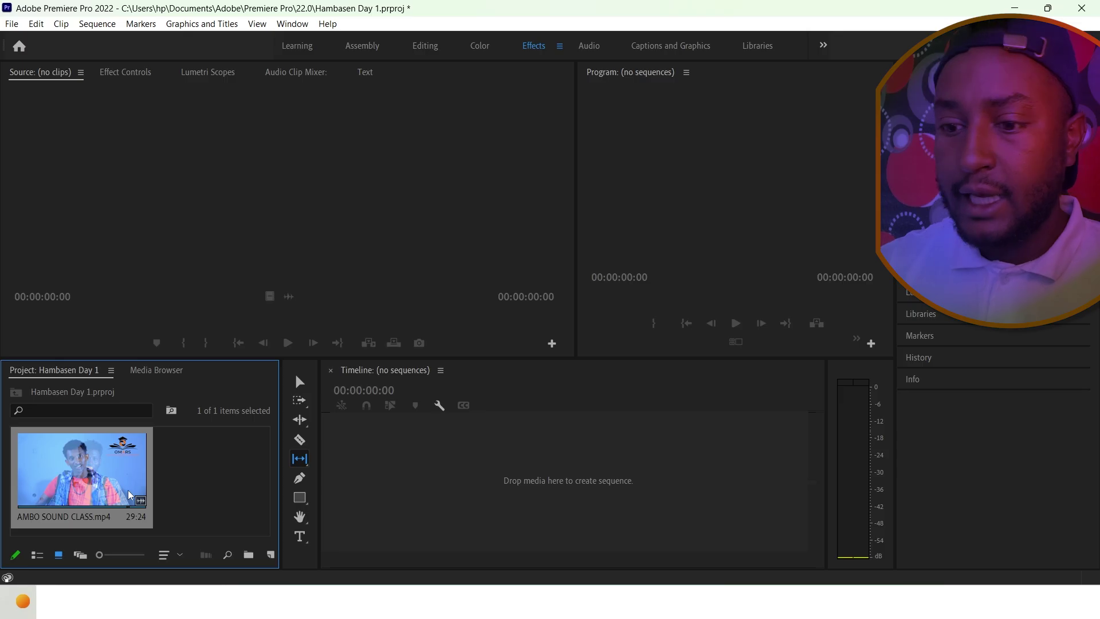
key(Delete)
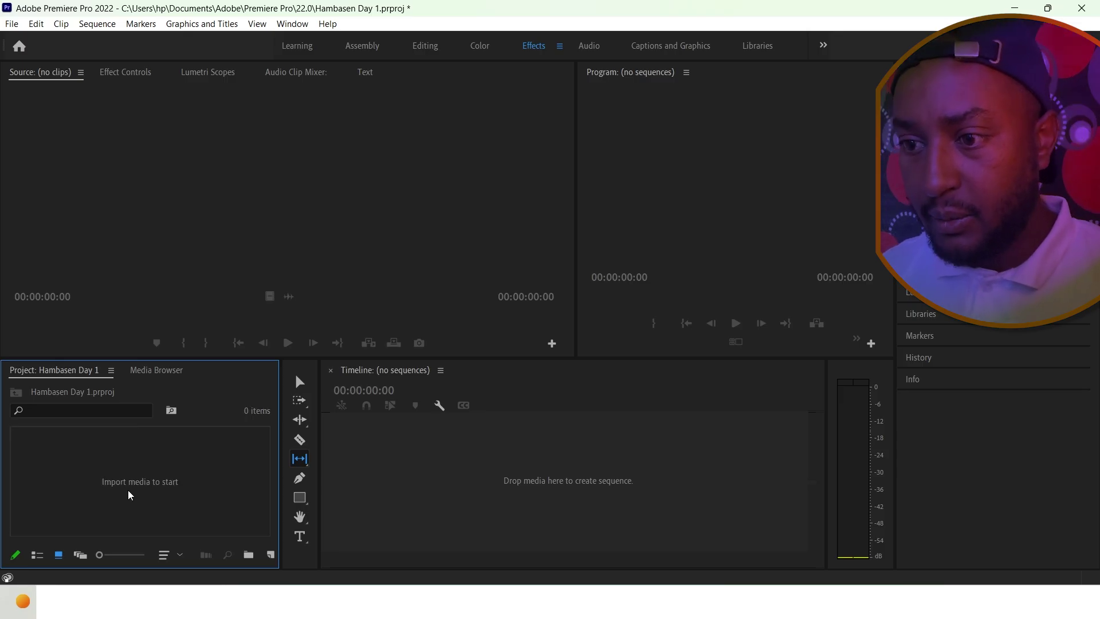
Import AMBO BRANCH.mp4 from the EEBBAAF folder and load it into the Source monitor
double_click(128, 490)
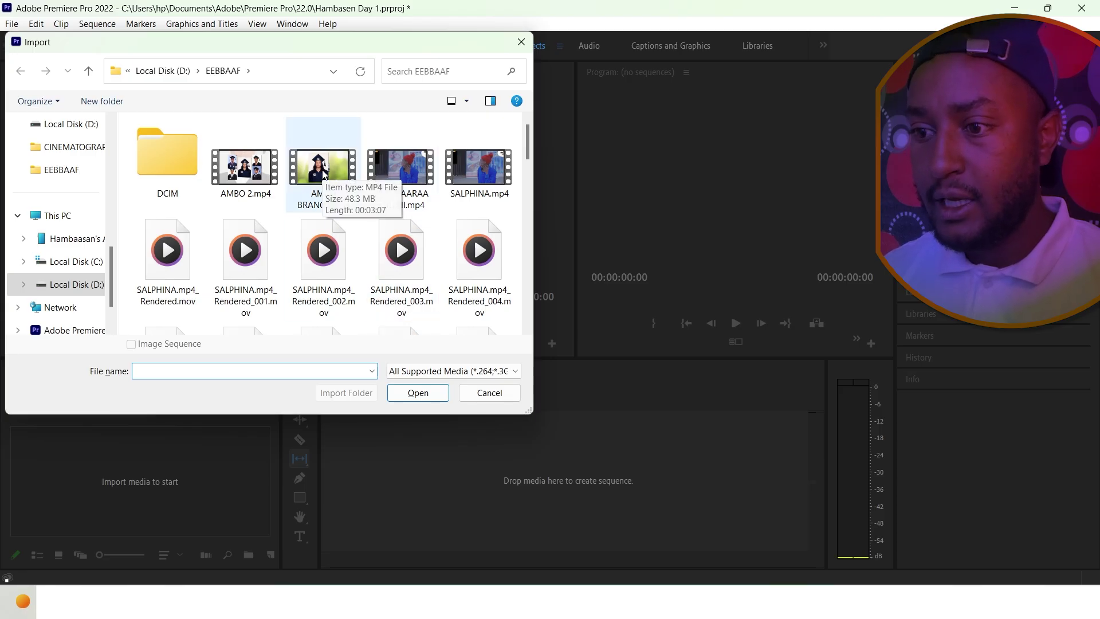
scroll(527, 260, down, 1)
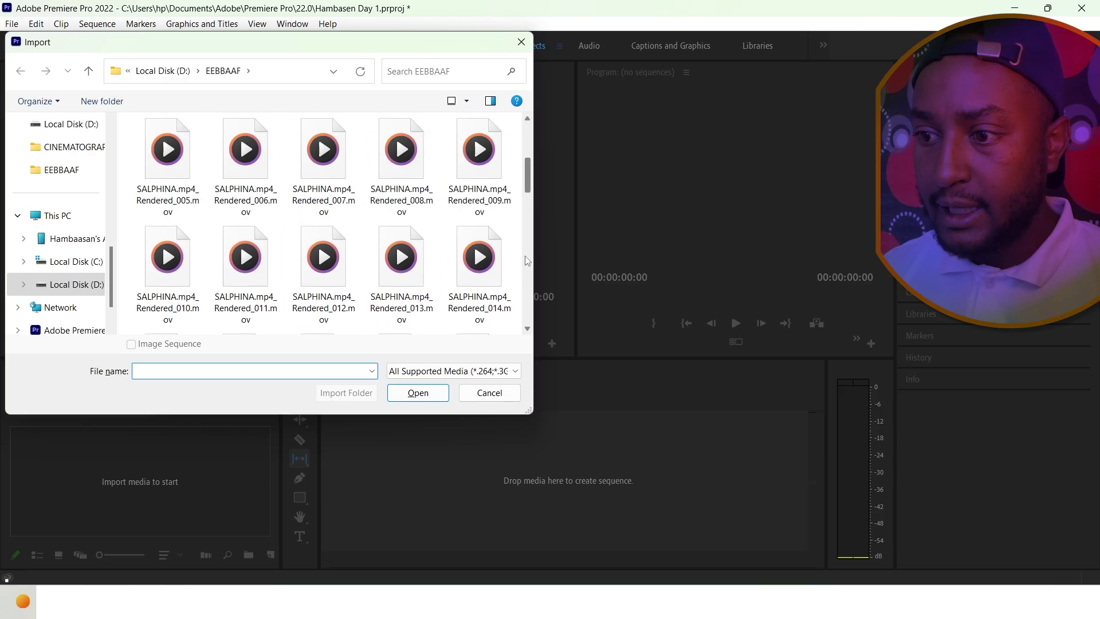
scroll(527, 257, down, 2)
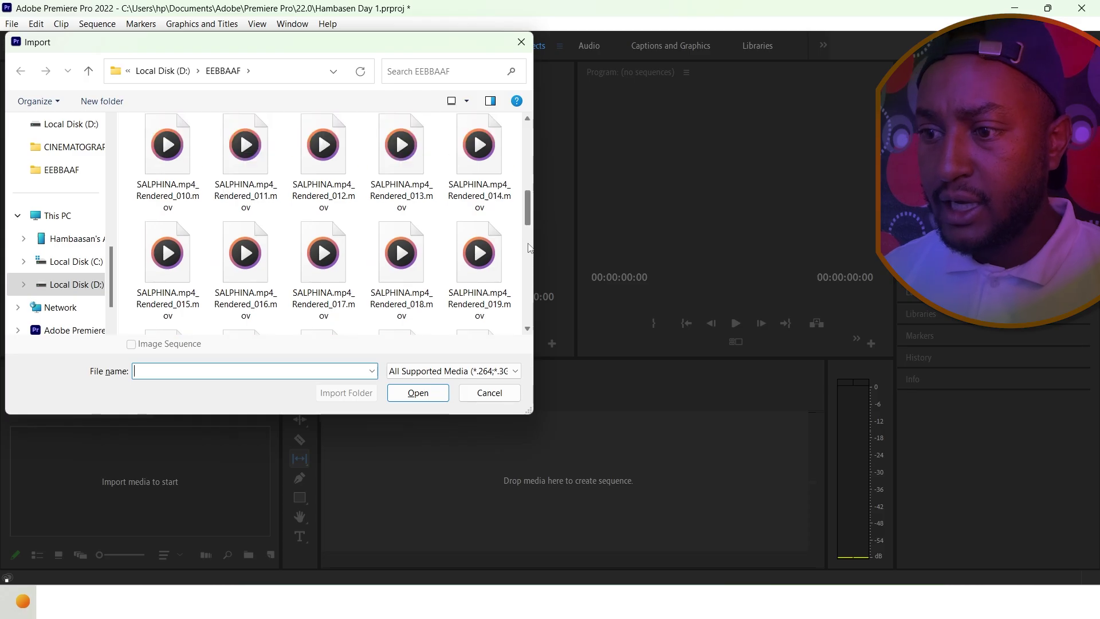
scroll(530, 162, up, 4)
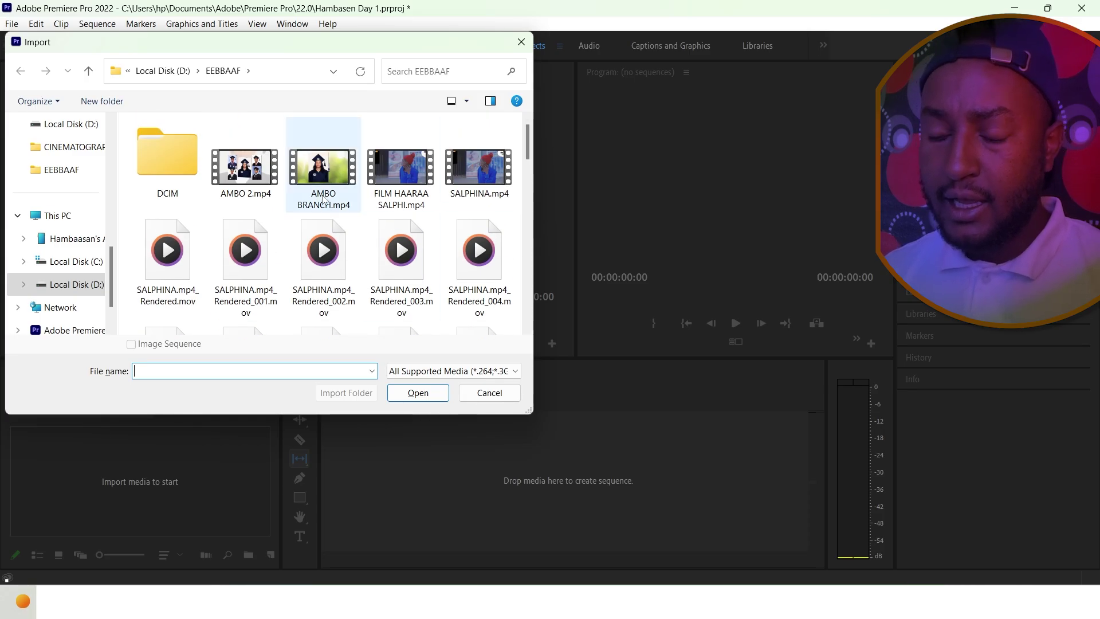
double_click(324, 178)
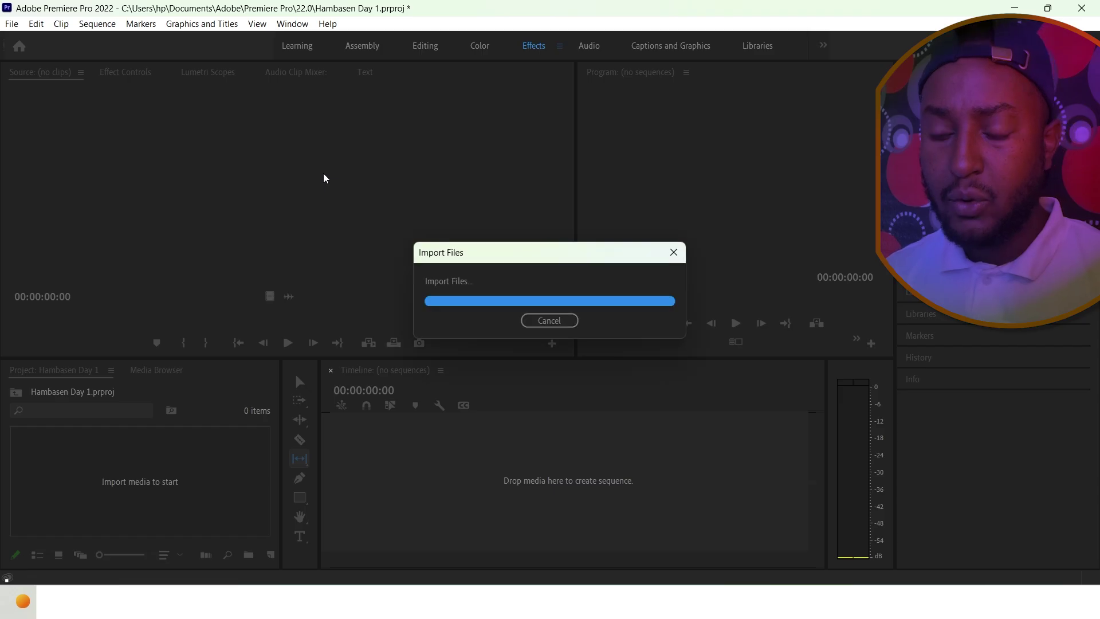
drag(100, 471, 107, 338)
drag(117, 142, 118, 150)
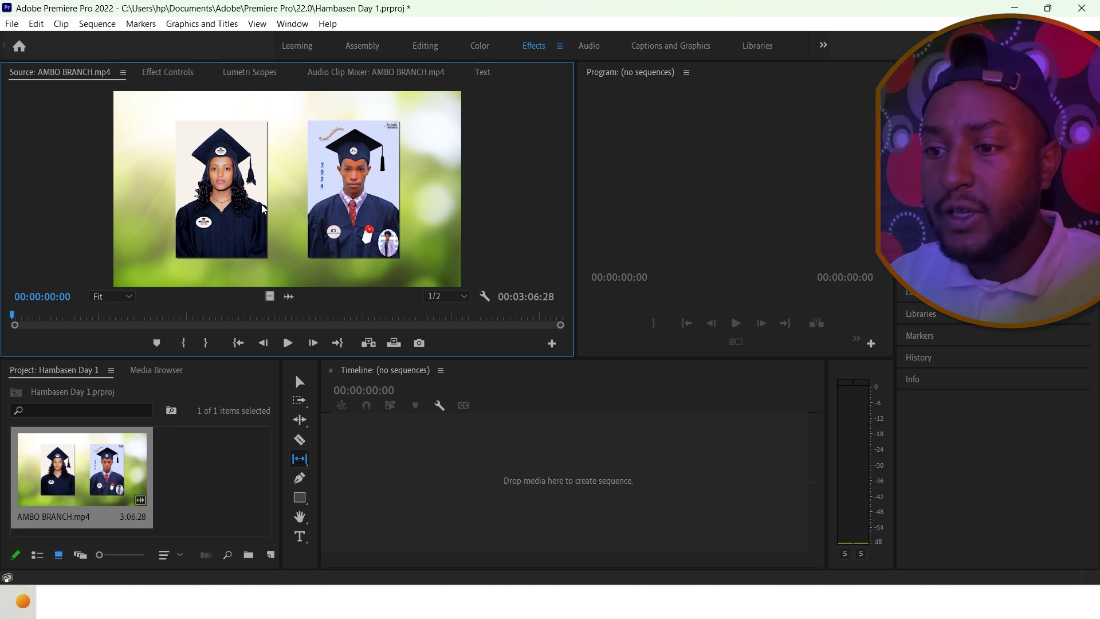
Create a sequence from the loaded AMBO BRANCH.mp4 with both video and audio, and activate the Selection tool
drag(265, 194, 467, 465)
drag(522, 555, 679, 555)
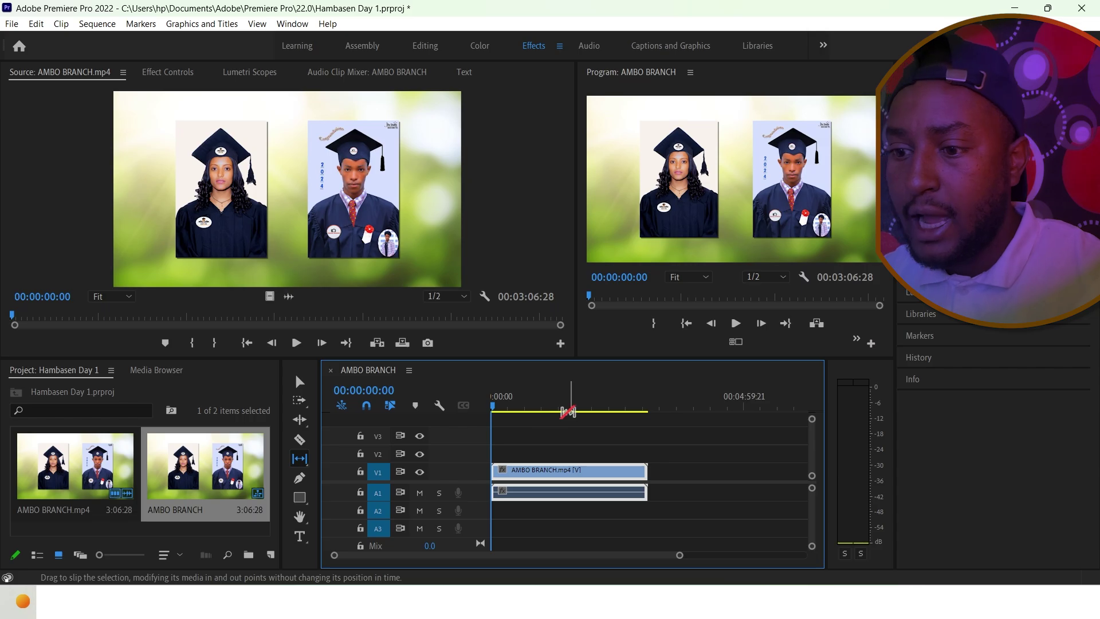
click(298, 383)
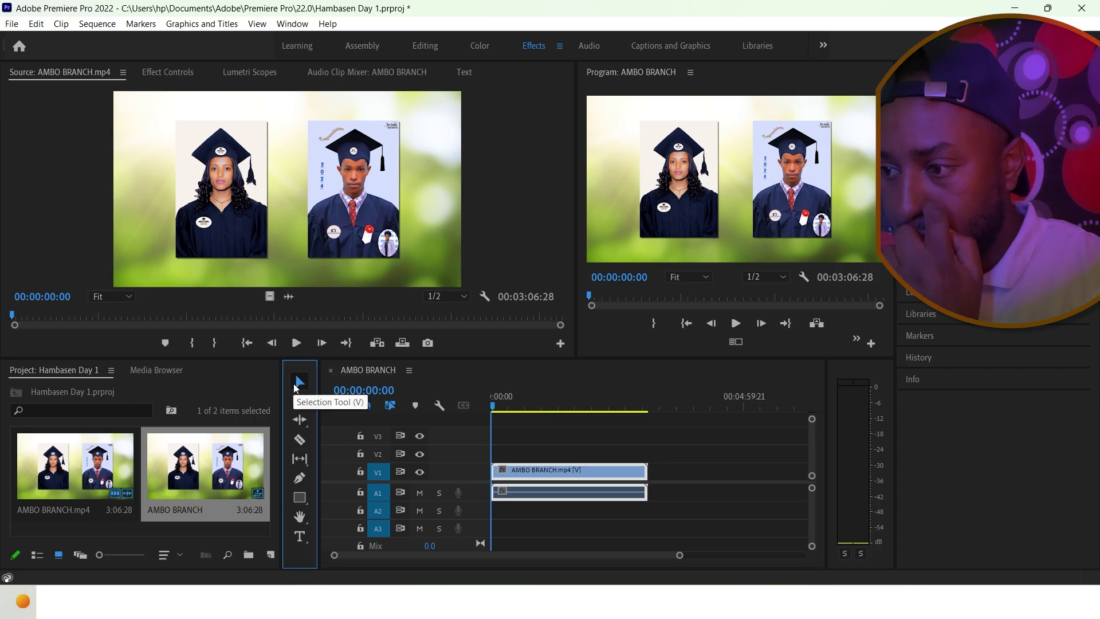
Play the opening seconds of the AMBO BRANCH sequence, and delete its video and audio clip from the timeline
key(space)
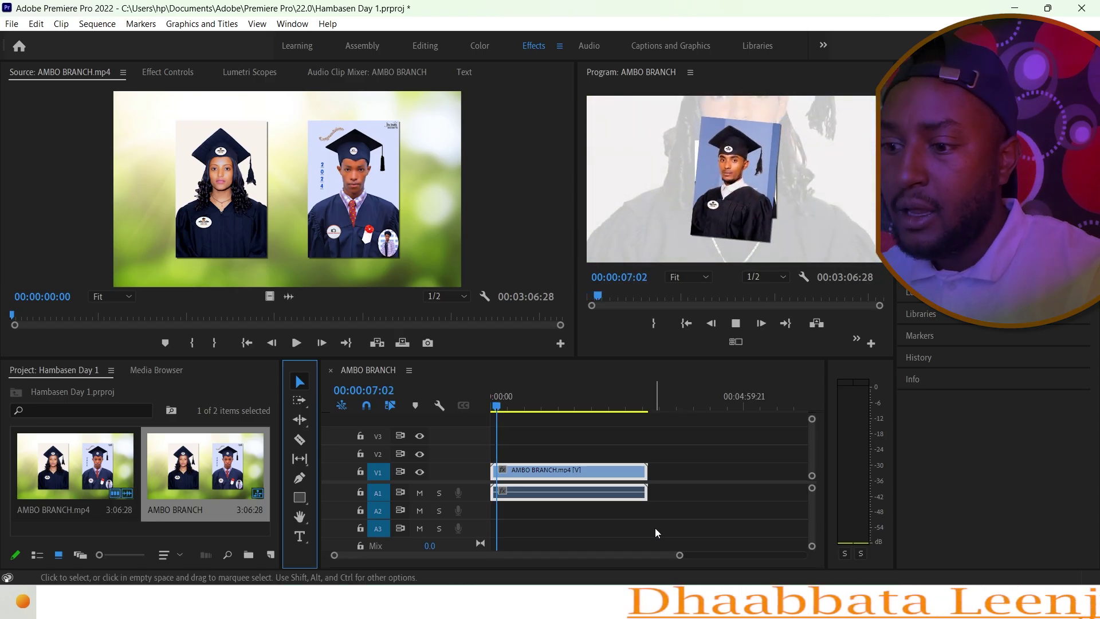
key(space)
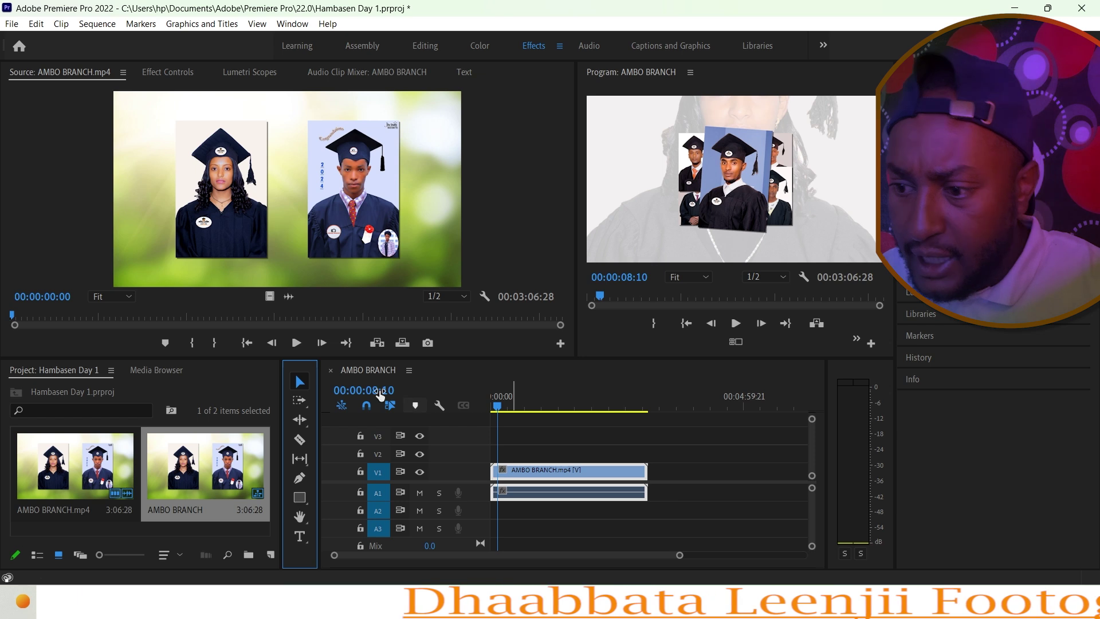
drag(687, 535, 600, 451)
key(Delete)
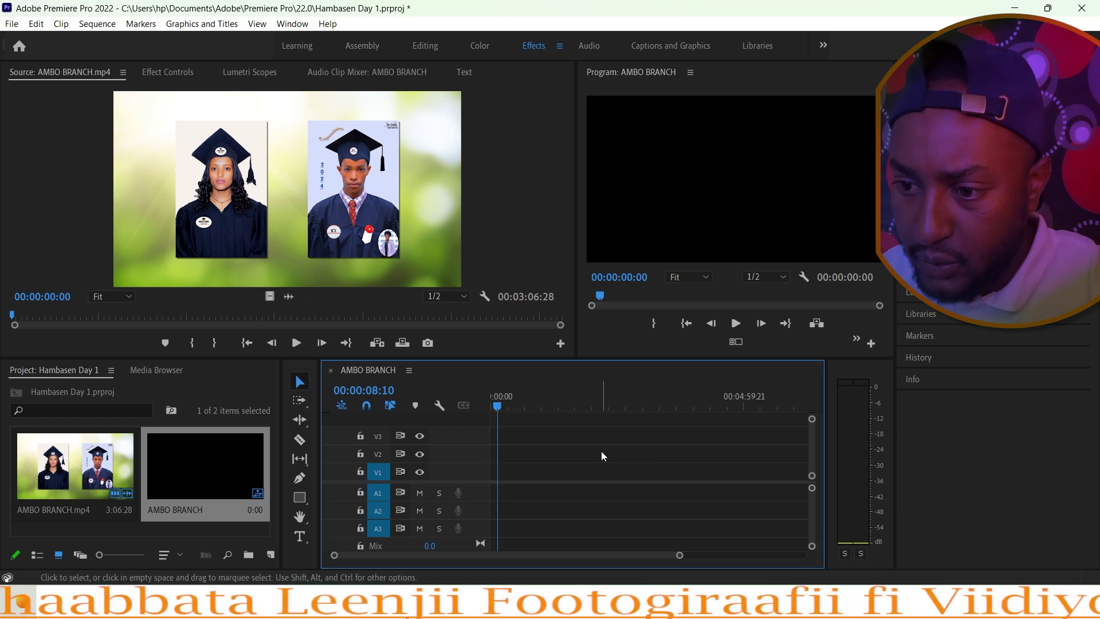
Add only the audio of AMBO BRANCH.mp4 to track A1, and delete it after playing part of it
drag(288, 299, 485, 494)
key(space)
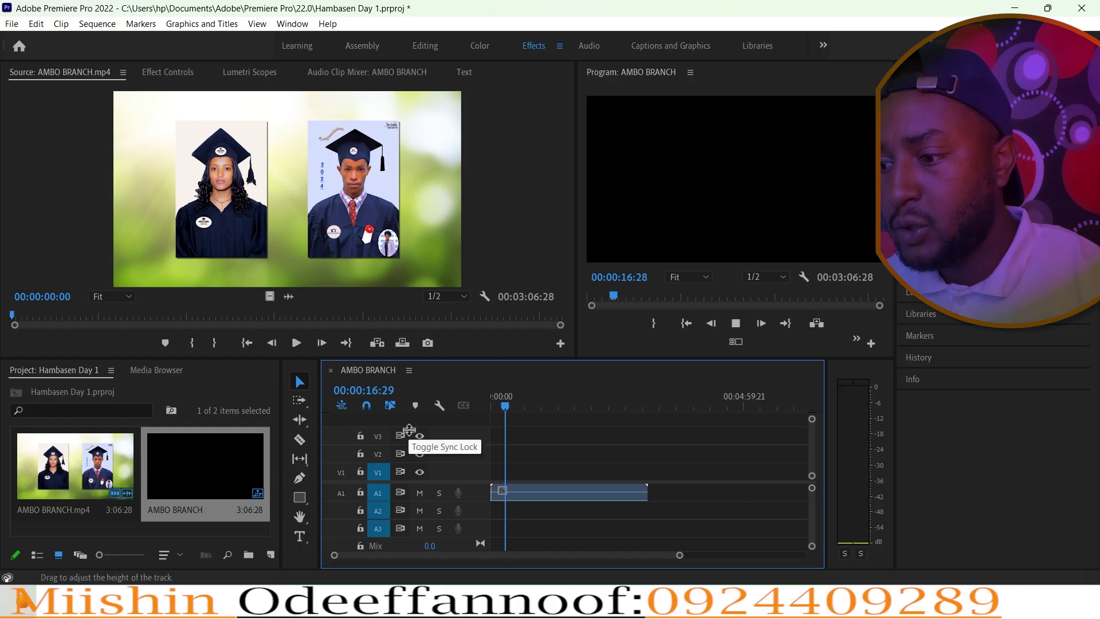
click(601, 491)
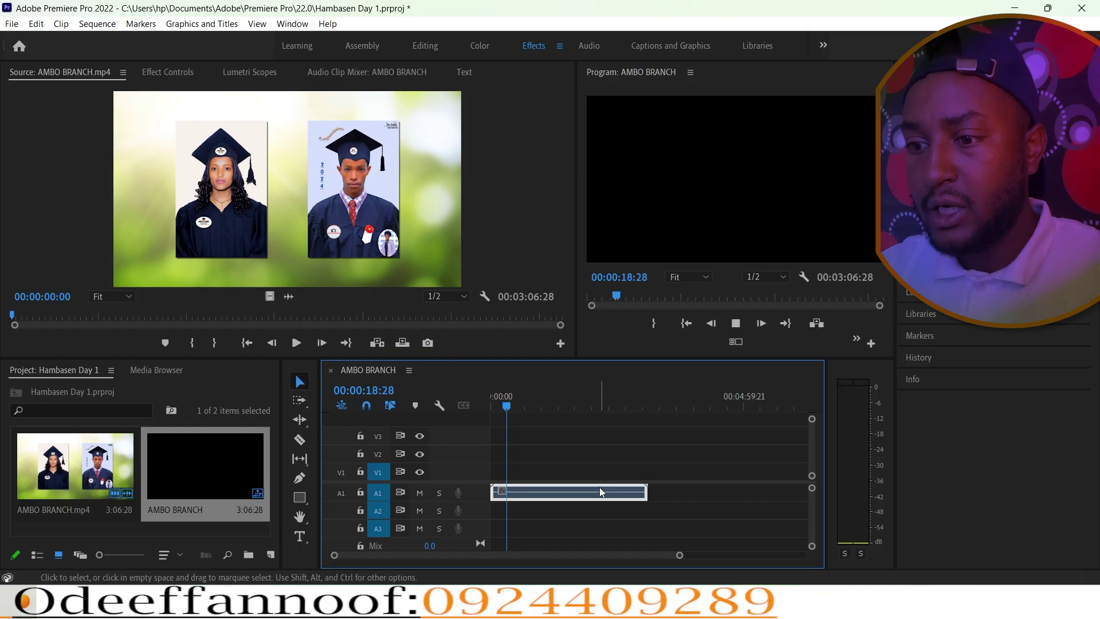
key(Delete)
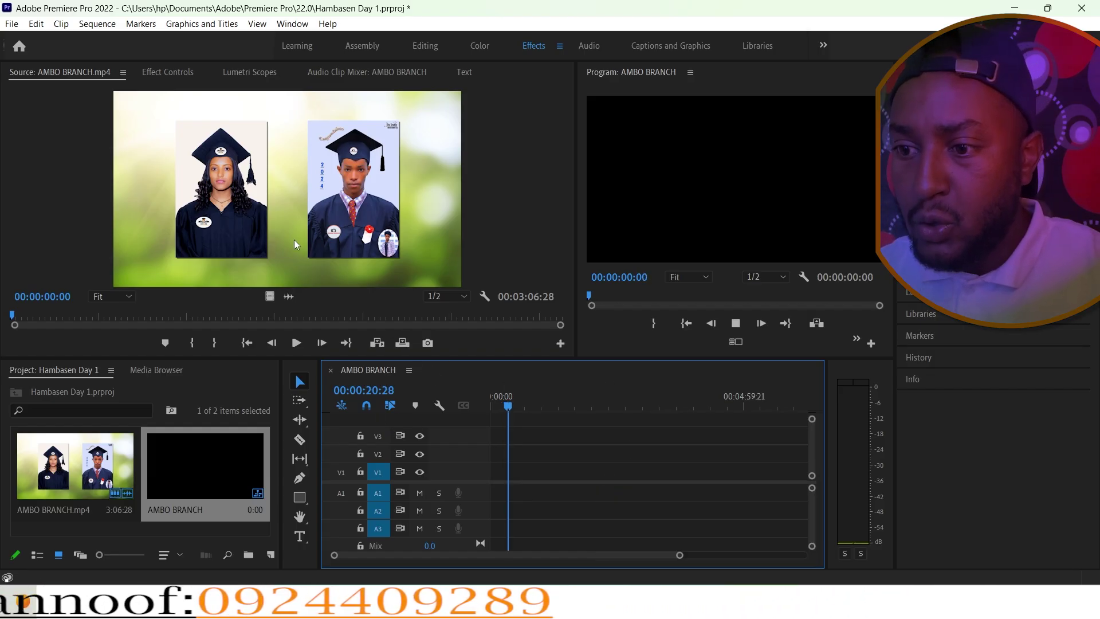
Add only the video of AMBO BRANCH.mp4 to track V1, and delete it from the timeline
drag(269, 296, 471, 481)
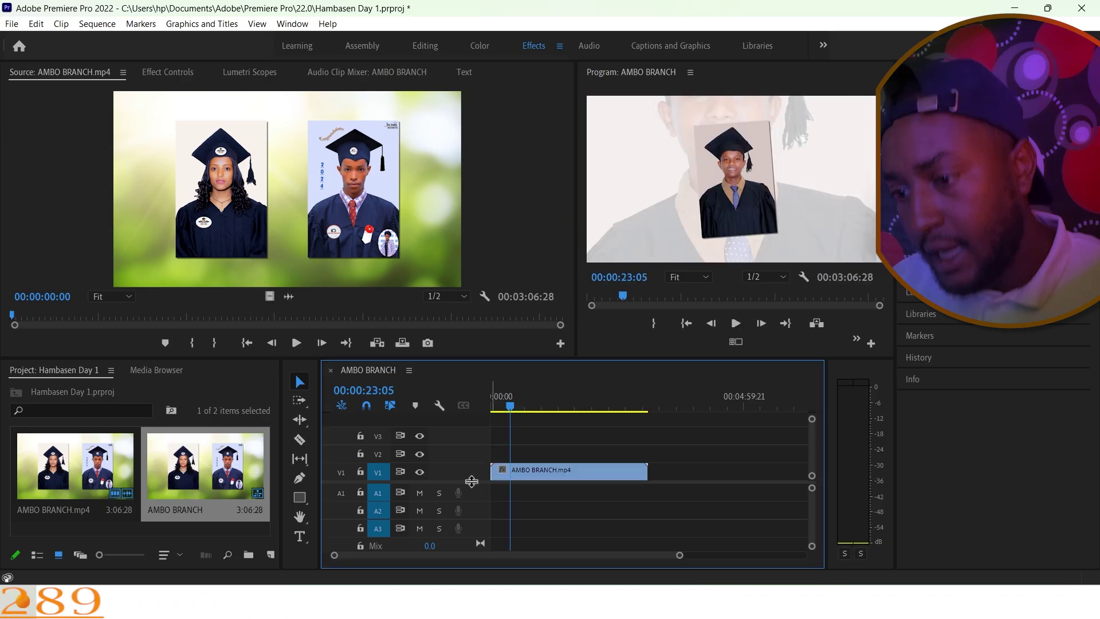
click(567, 473)
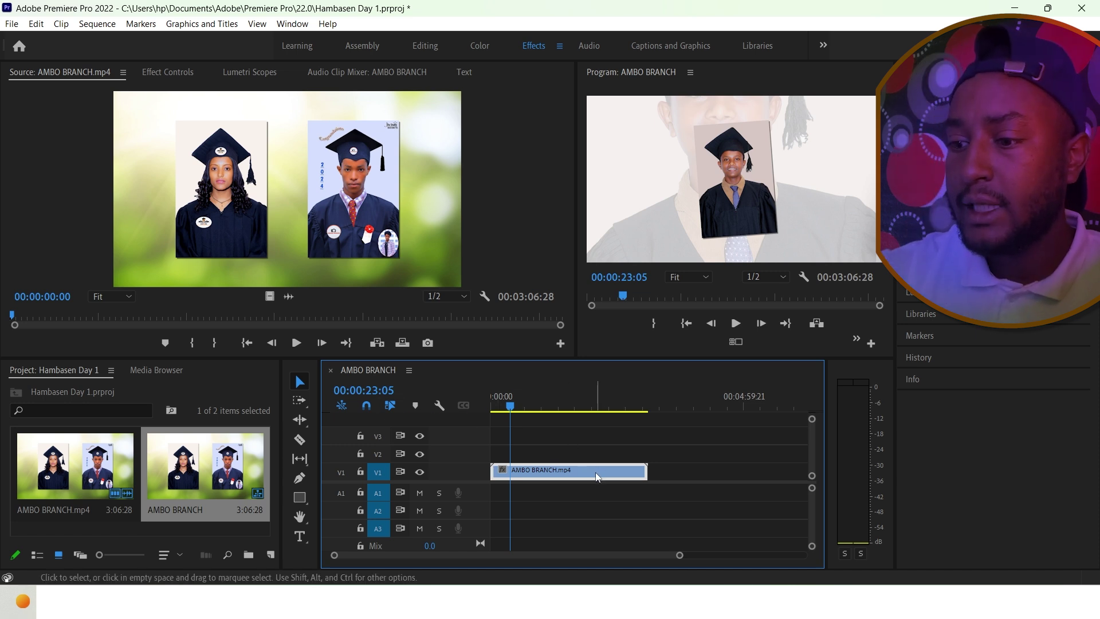
key(Delete)
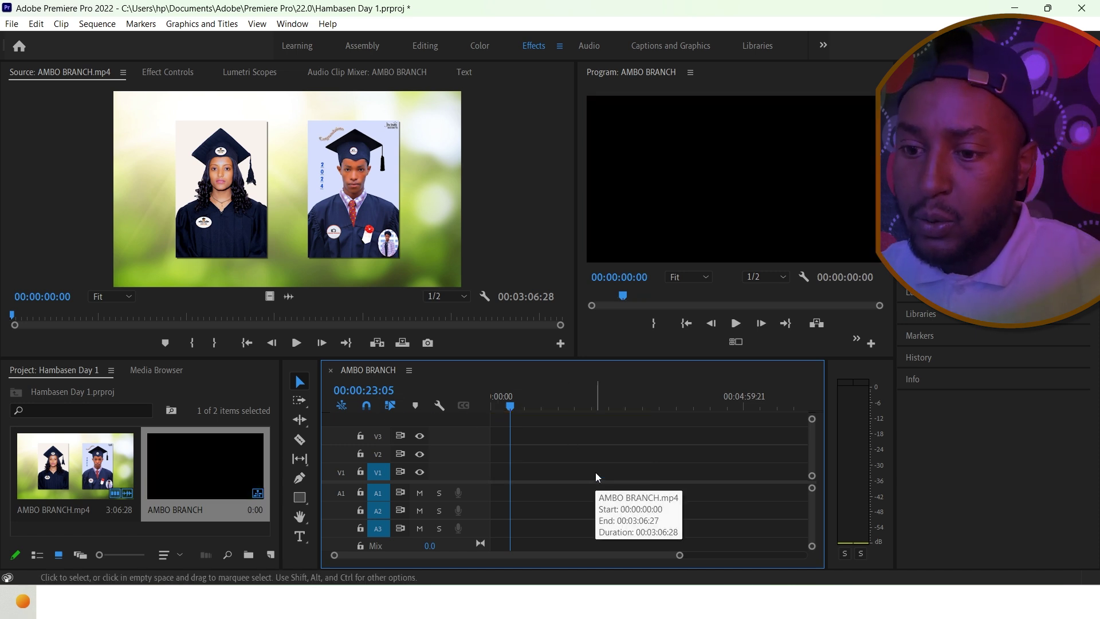
Place the project's AMBO BRANCH.mp4 clip on V1 and A1 with video and audio, and delete it after a short playback
click(84, 483)
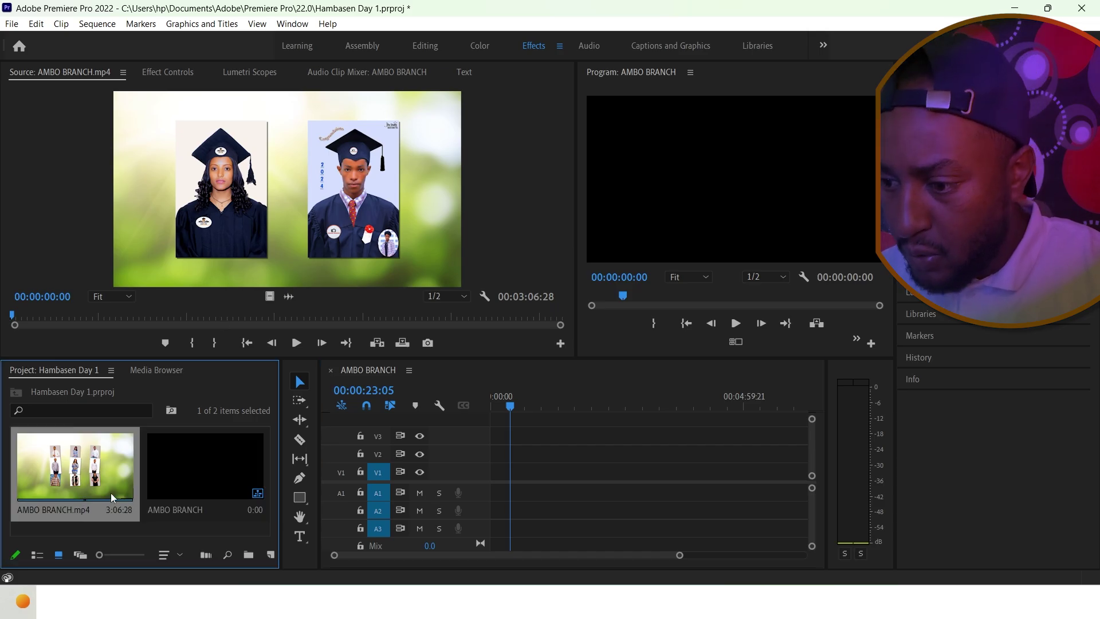
drag(291, 432, 473, 485)
key(space)
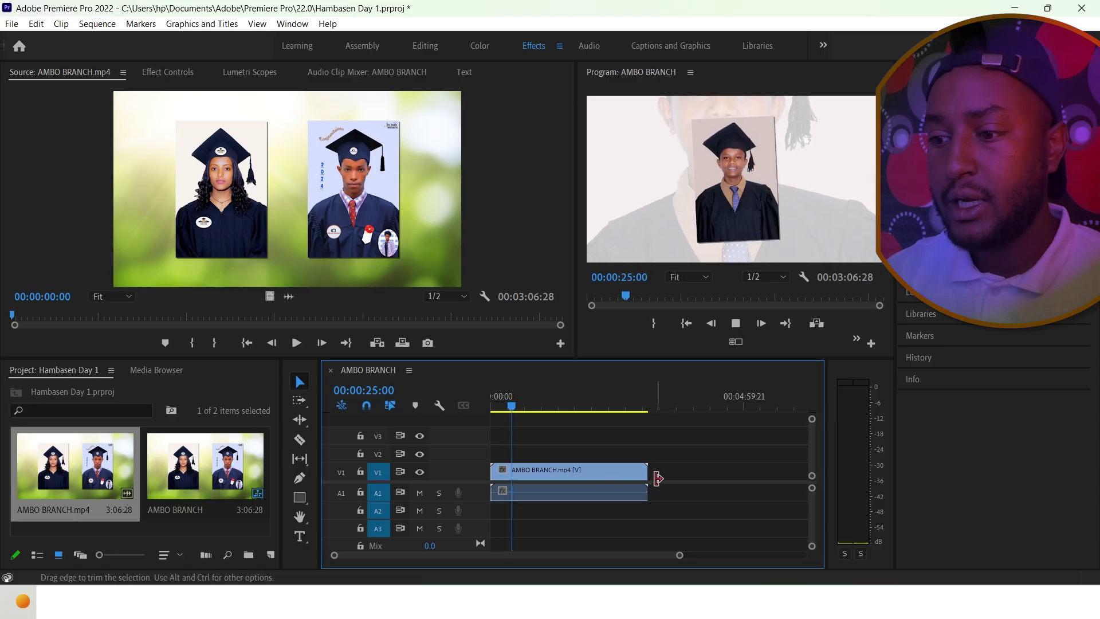
click(657, 479)
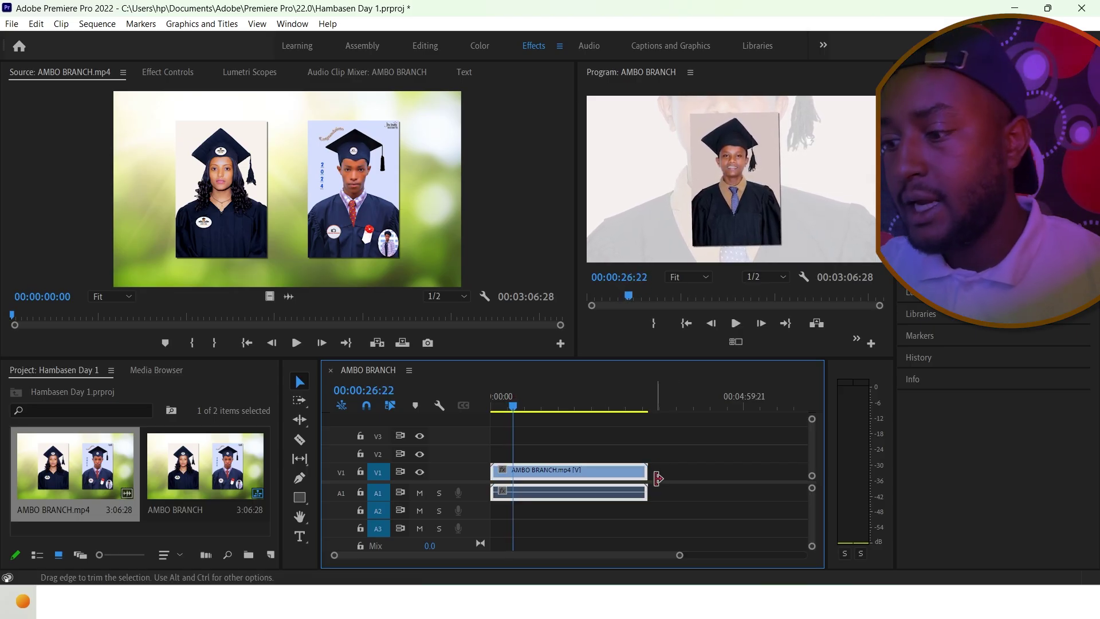
key(Delete)
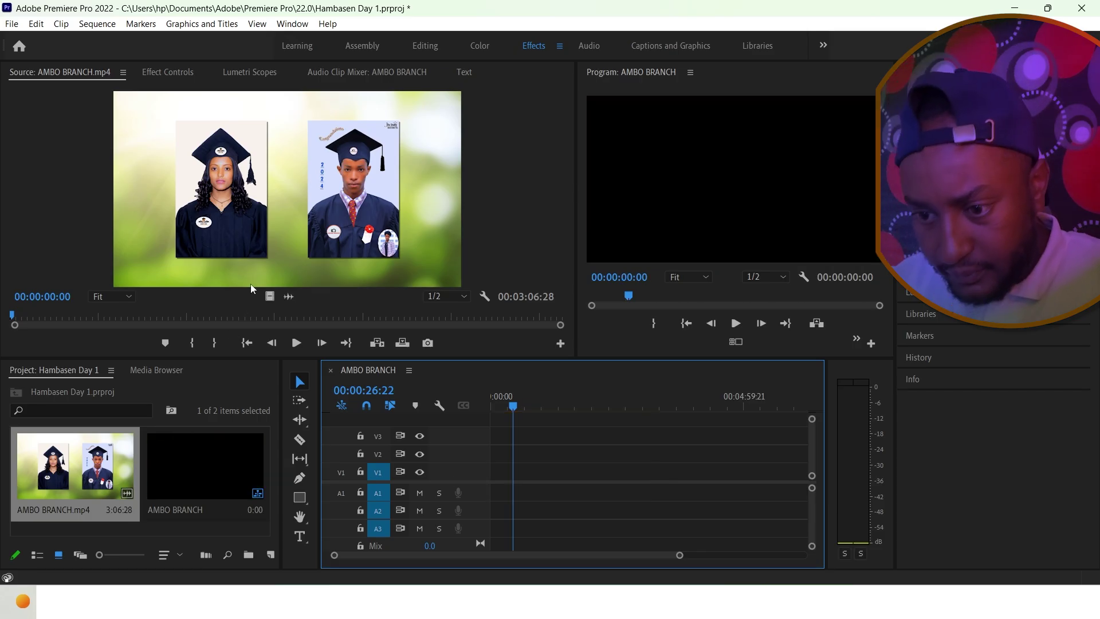
drag(95, 470, 309, 294)
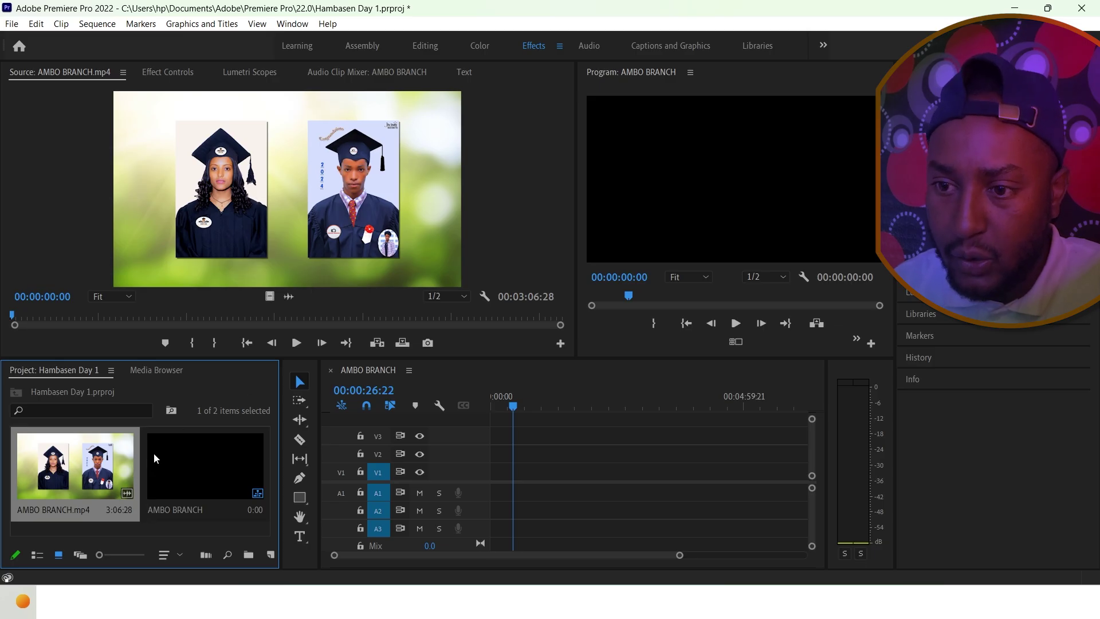
click(214, 180)
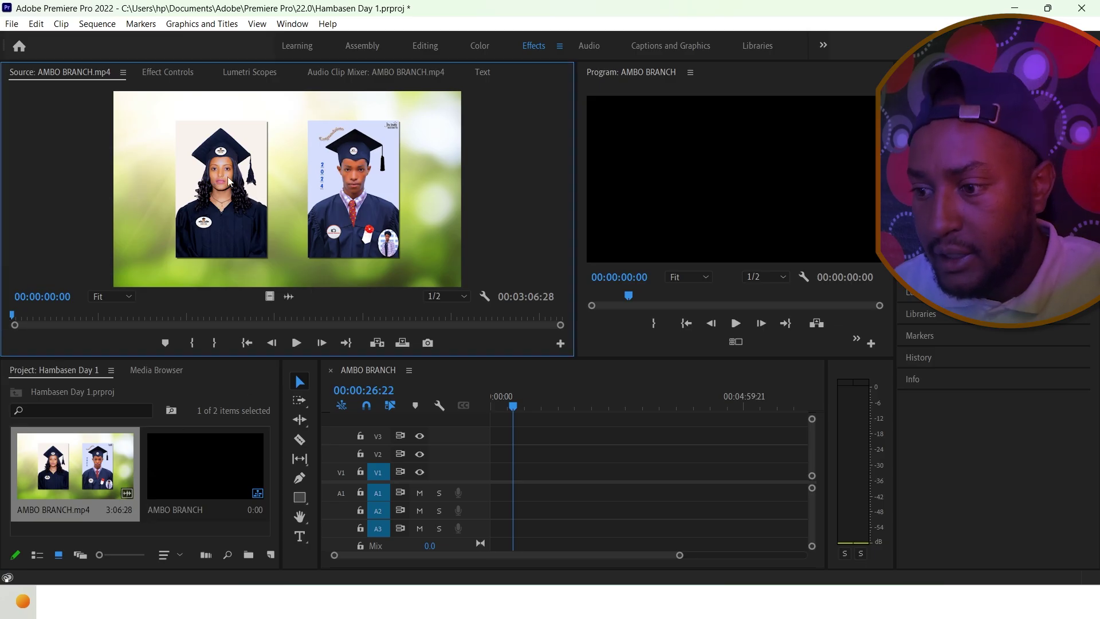
click(596, 483)
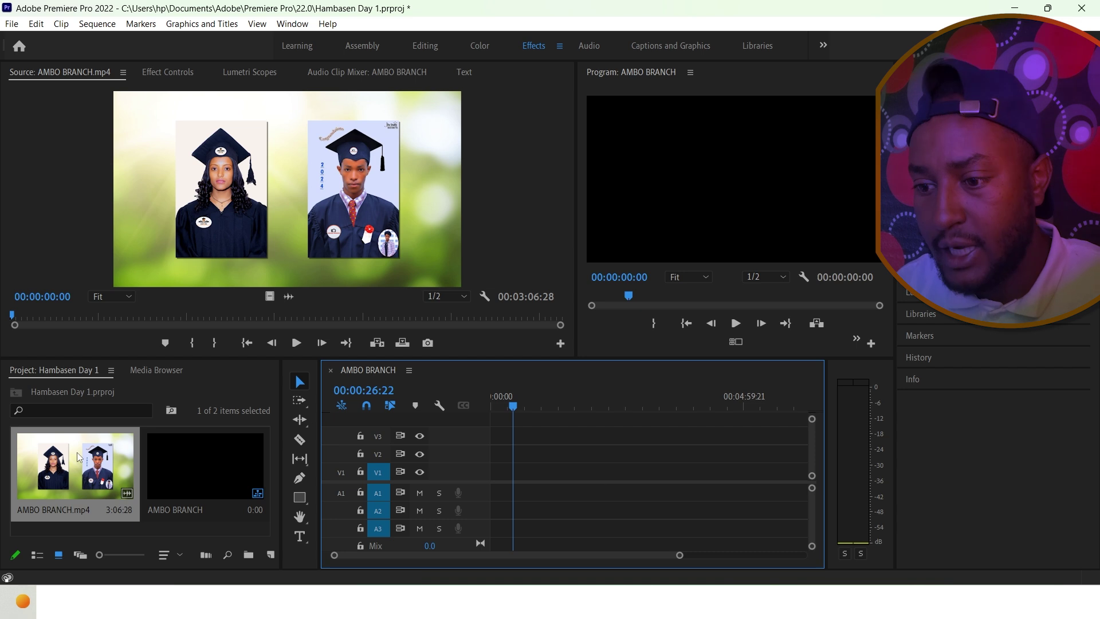
click(313, 474)
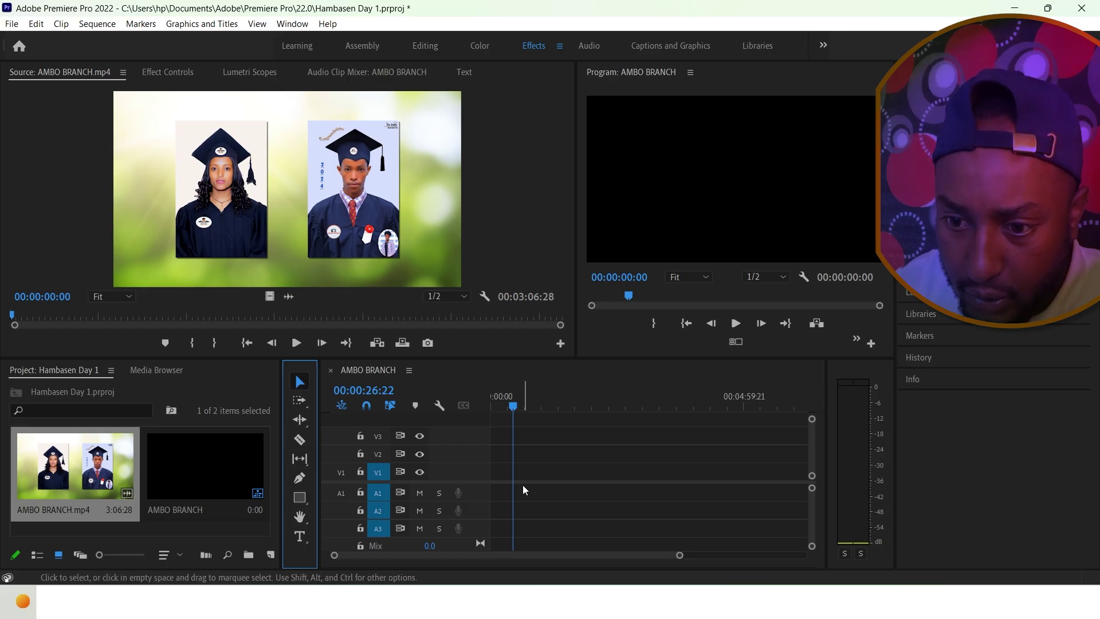
click(224, 468)
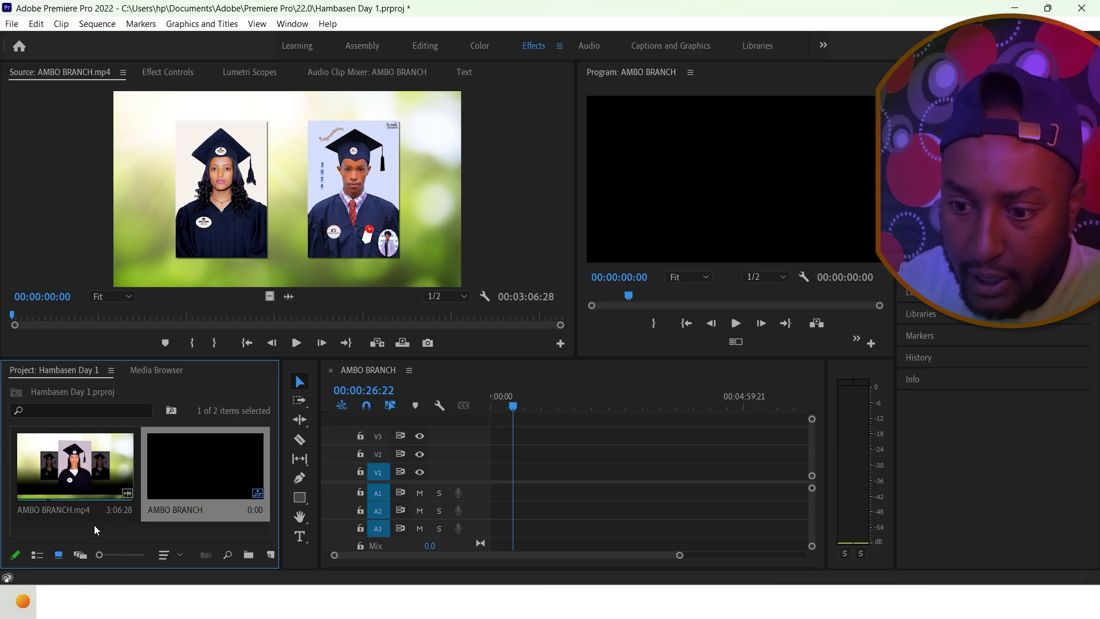
Compare the project items in Freeform View and List View, and return to Icon View
click(79, 555)
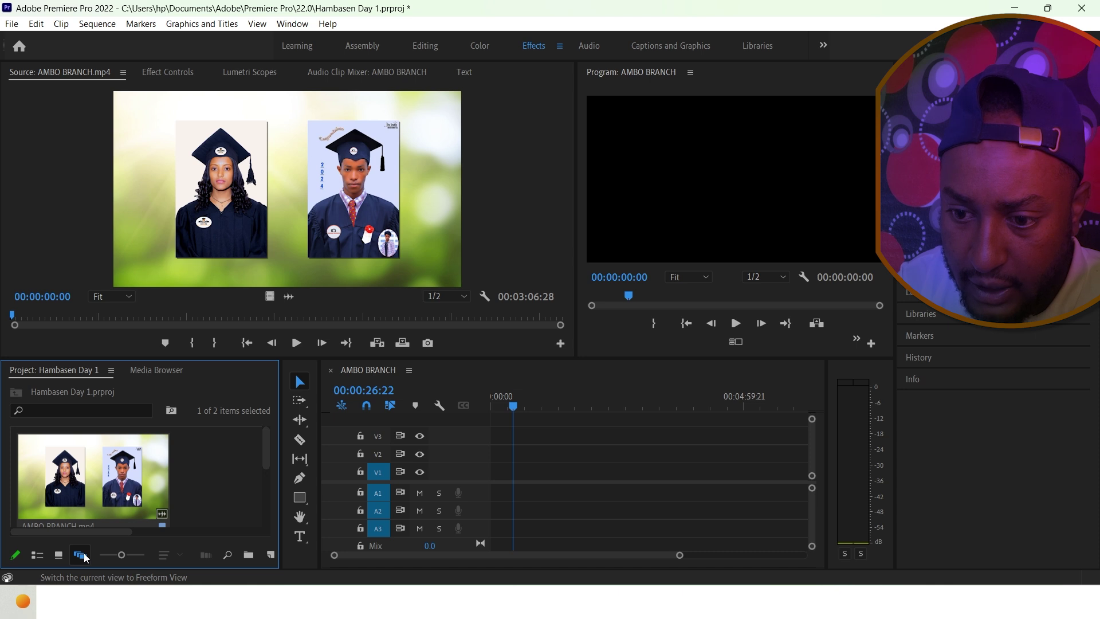
click(59, 555)
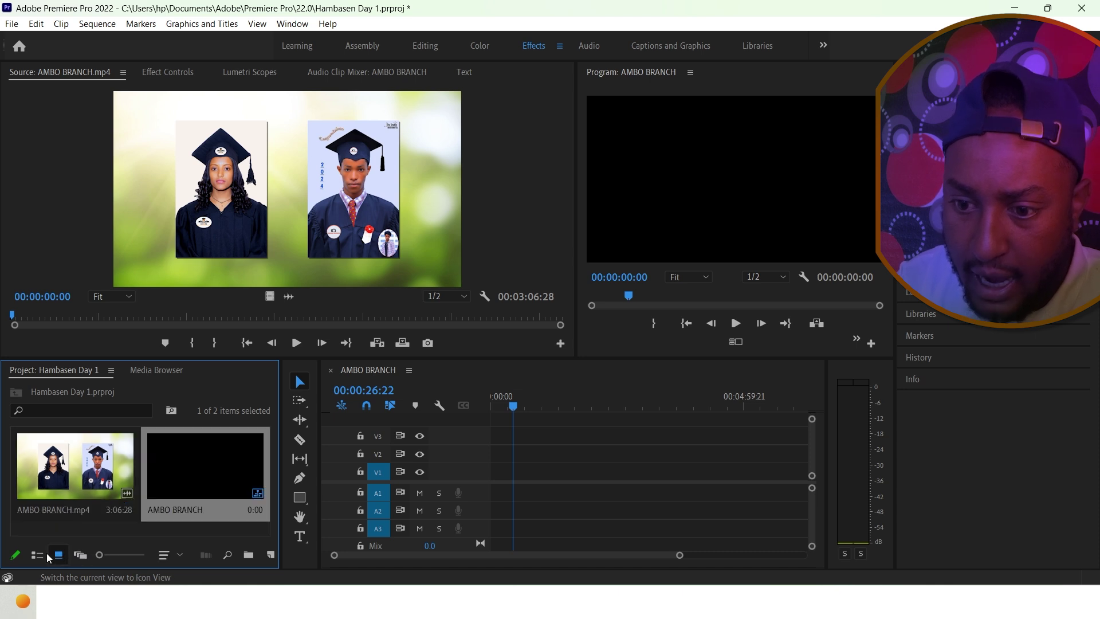
click(37, 555)
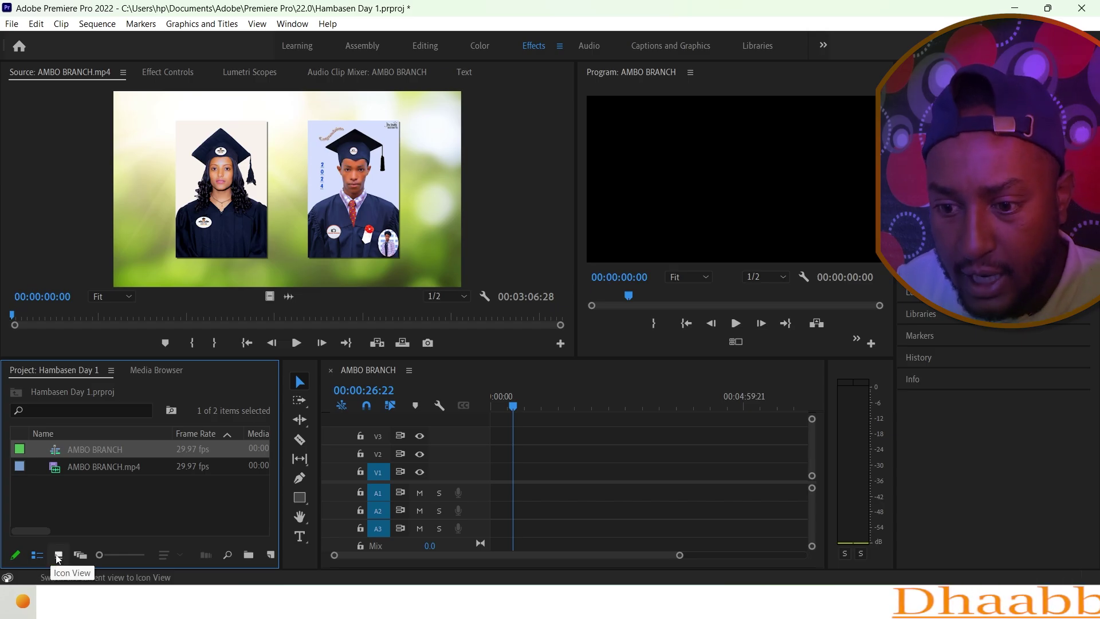
click(58, 557)
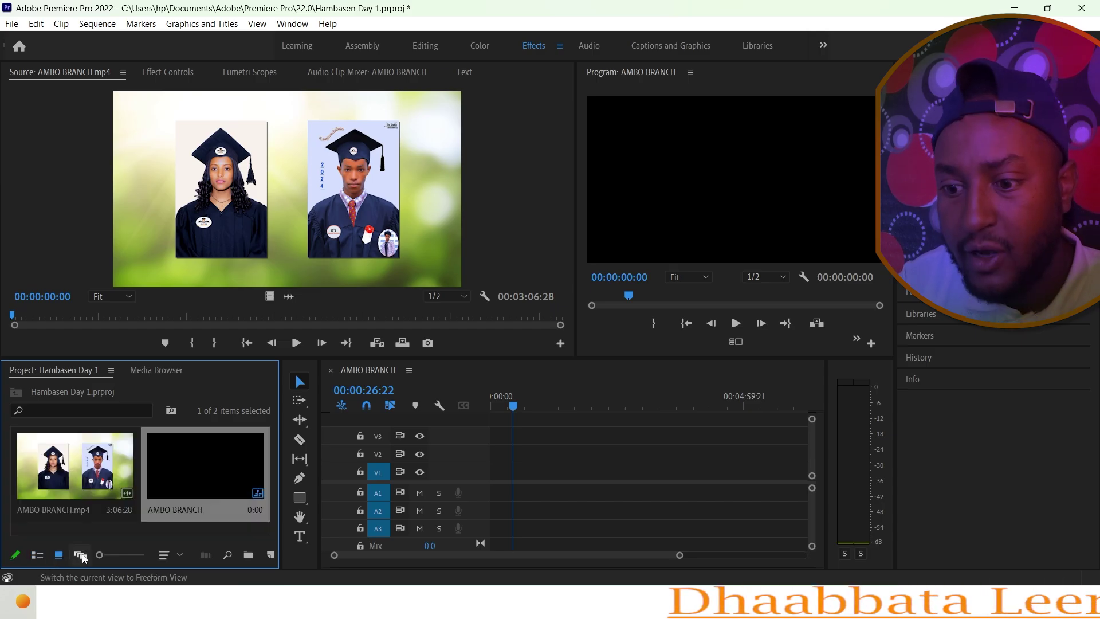
Show the project items in Freeform View and reduce their thumbnails to the smallest size
click(80, 556)
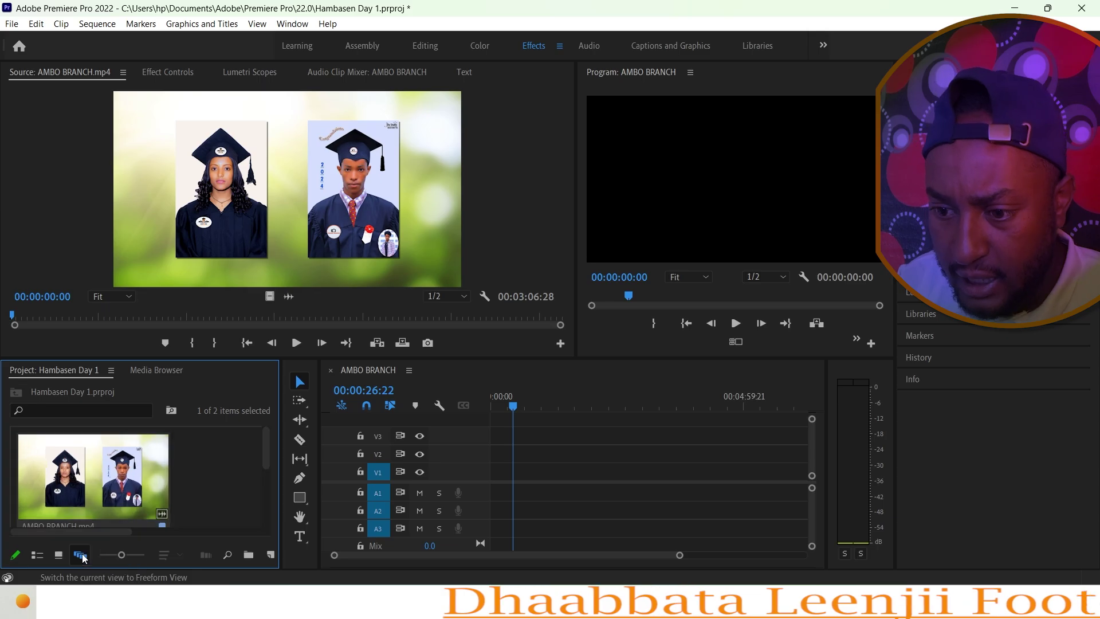
scroll(265, 481, down, 3)
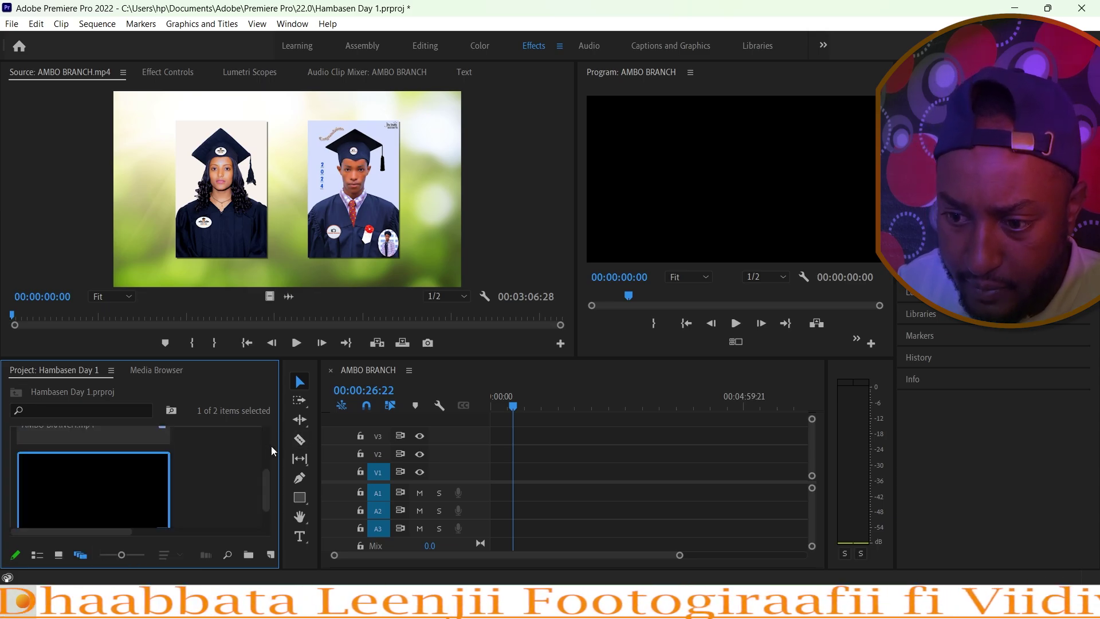
scroll(266, 445, up, 3)
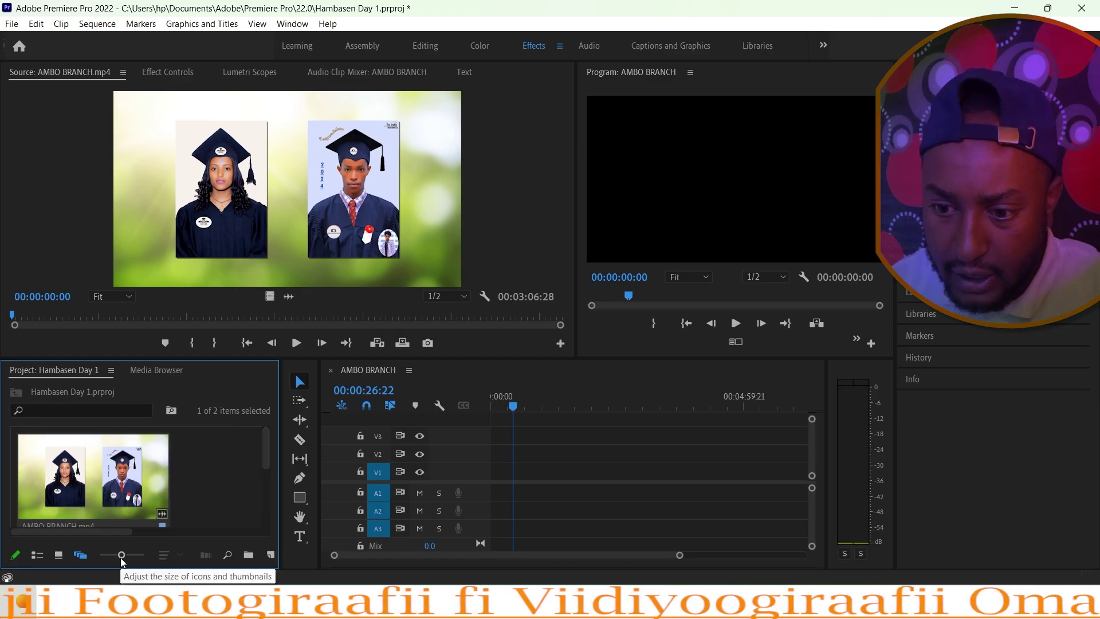
drag(121, 555, 98, 550)
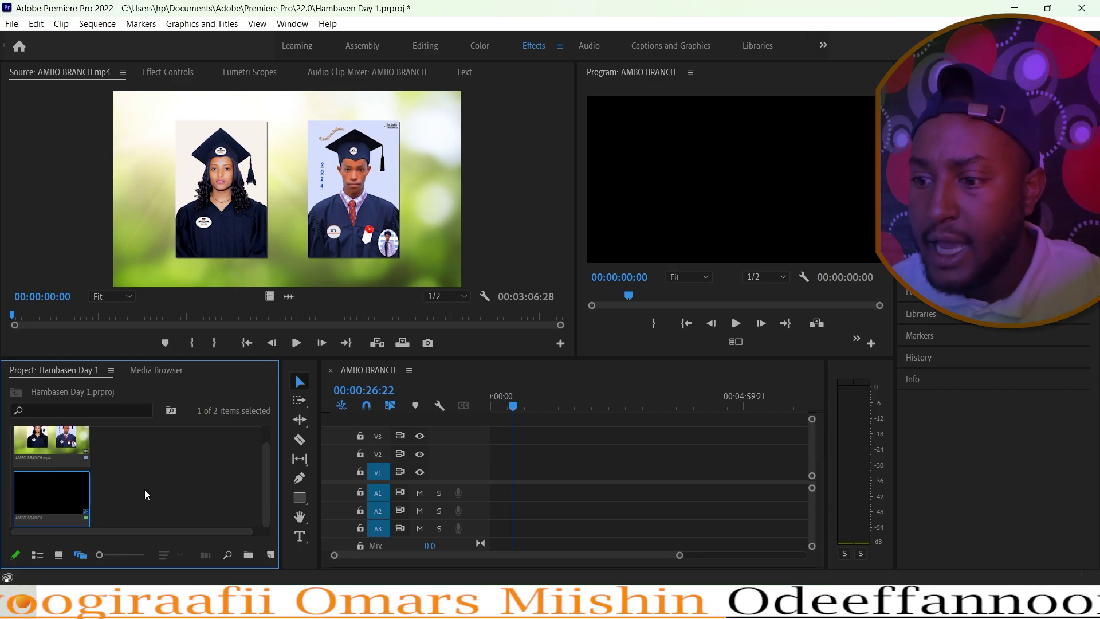
Set the In point of the source clip AMBO BRANCH.mp4 at 00:00:58:18
click(211, 262)
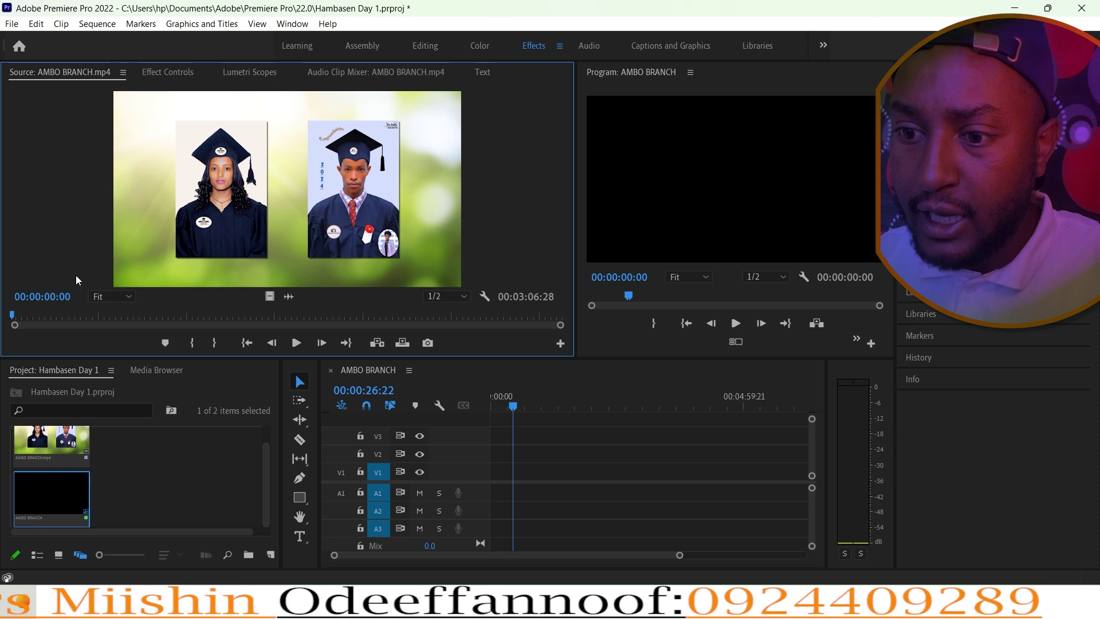
click(30, 315)
drag(29, 315, 146, 316)
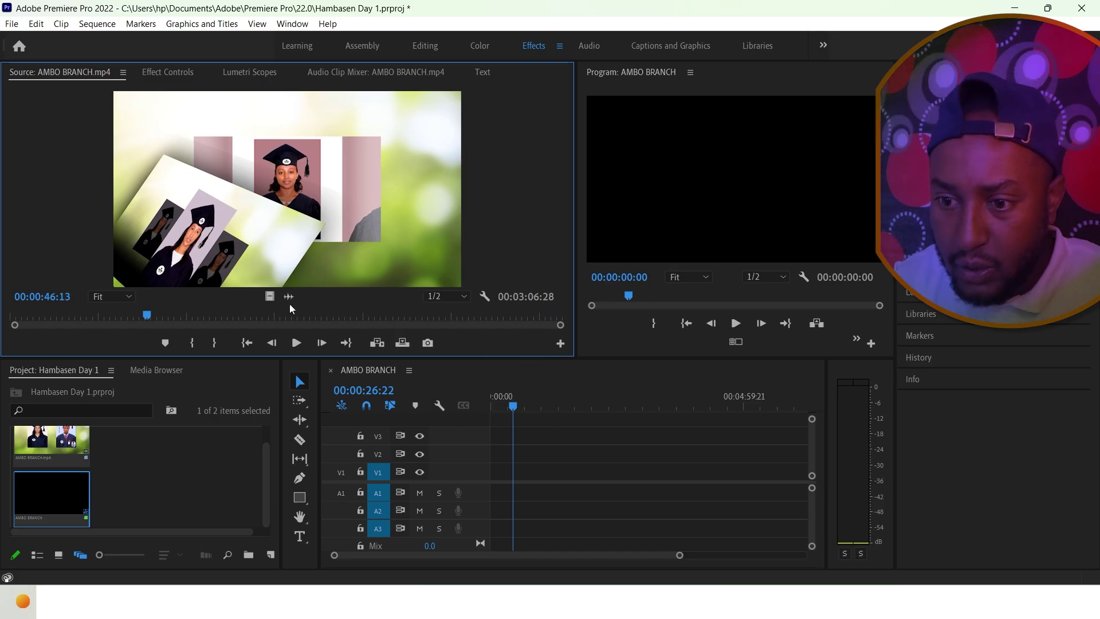
drag(147, 316, 182, 316)
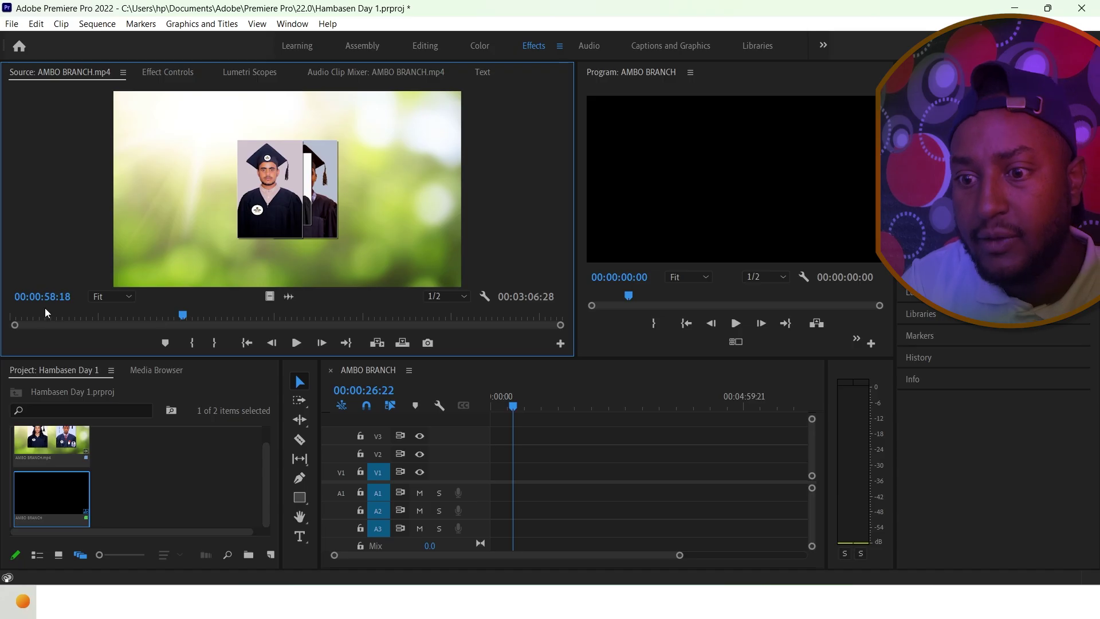
click(192, 344)
Set the source clip's Out point at 00:01:48:05 and place the marked range with video and audio at the start of V1 and A1
drag(181, 320, 329, 320)
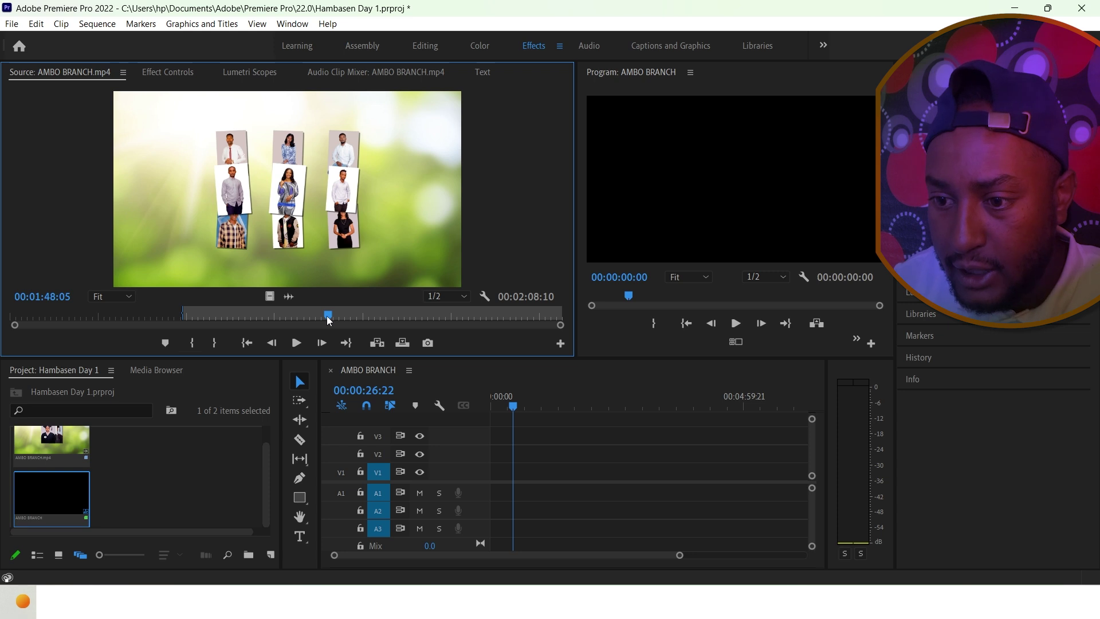
click(213, 347)
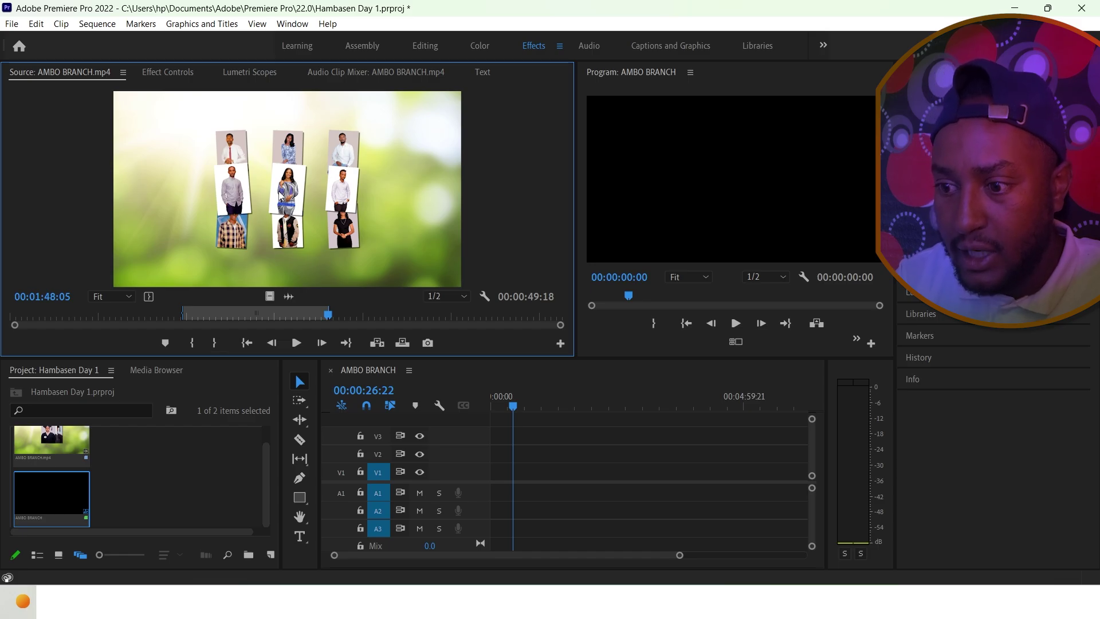
drag(468, 408, 494, 484)
drag(488, 481, 488, 481)
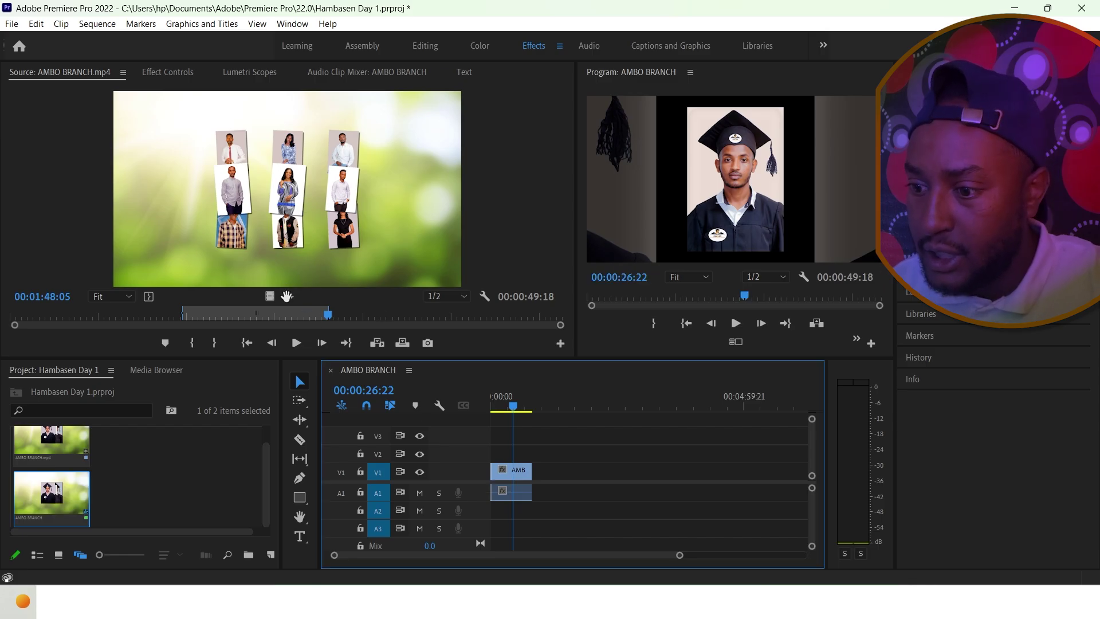
Add an audio-only copy of the marked range to A1 and a video-only copy to V1, and delete both copies
drag(286, 298, 565, 491)
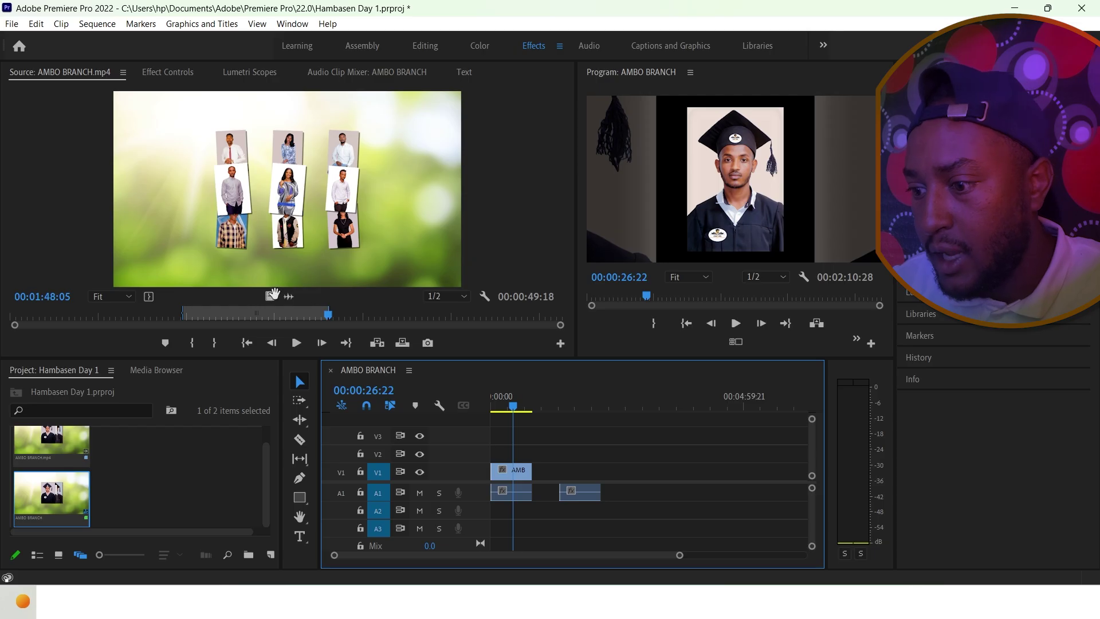
drag(269, 296, 619, 467)
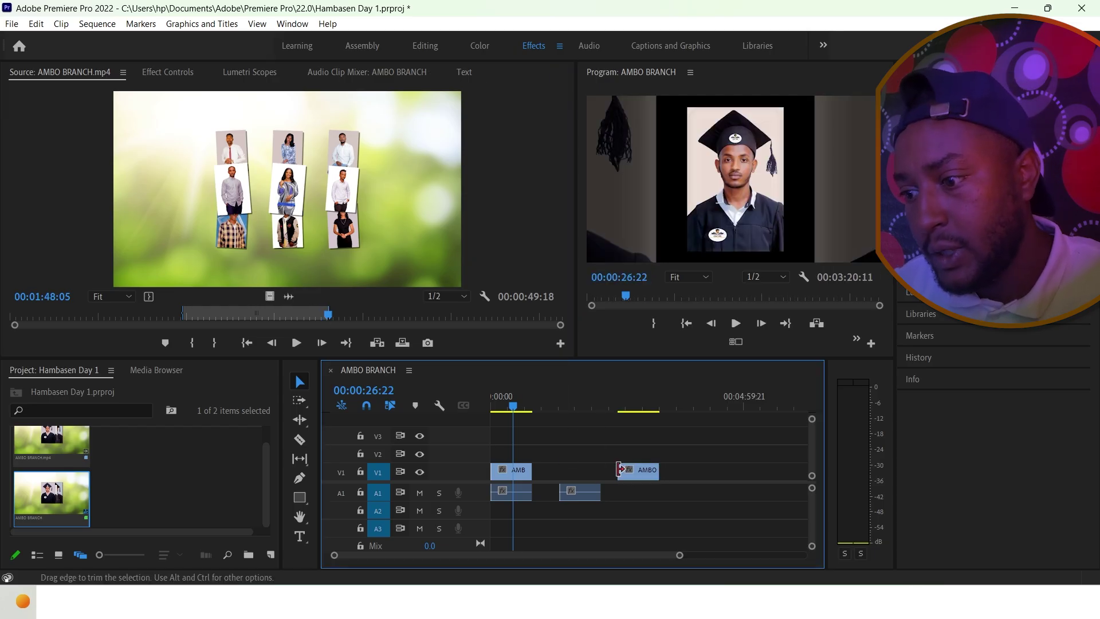
drag(523, 407, 642, 456)
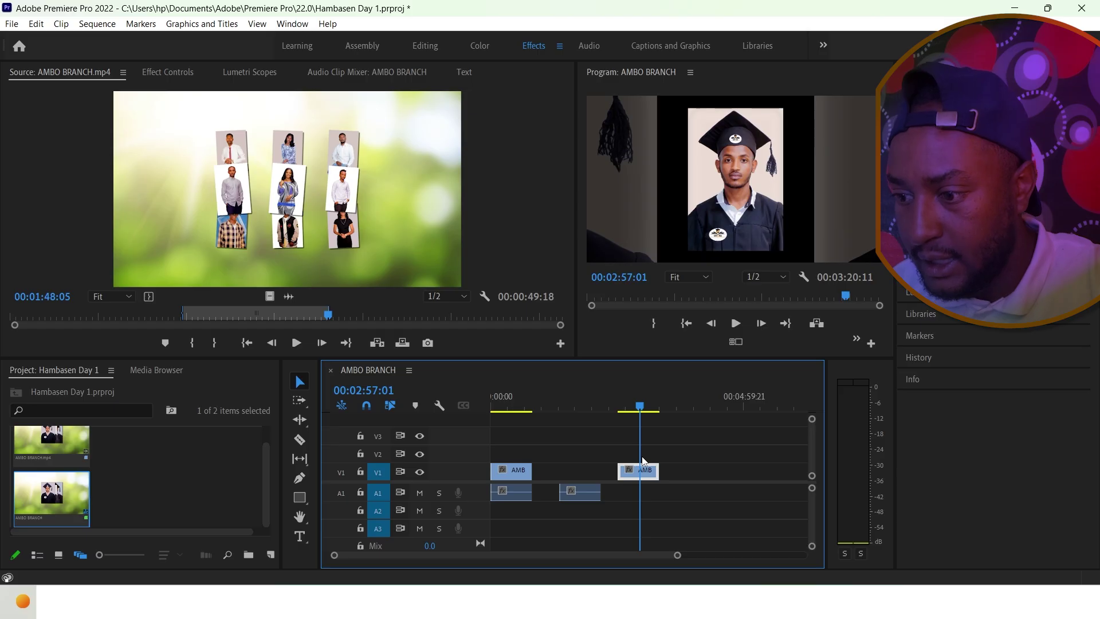
drag(689, 501, 572, 453)
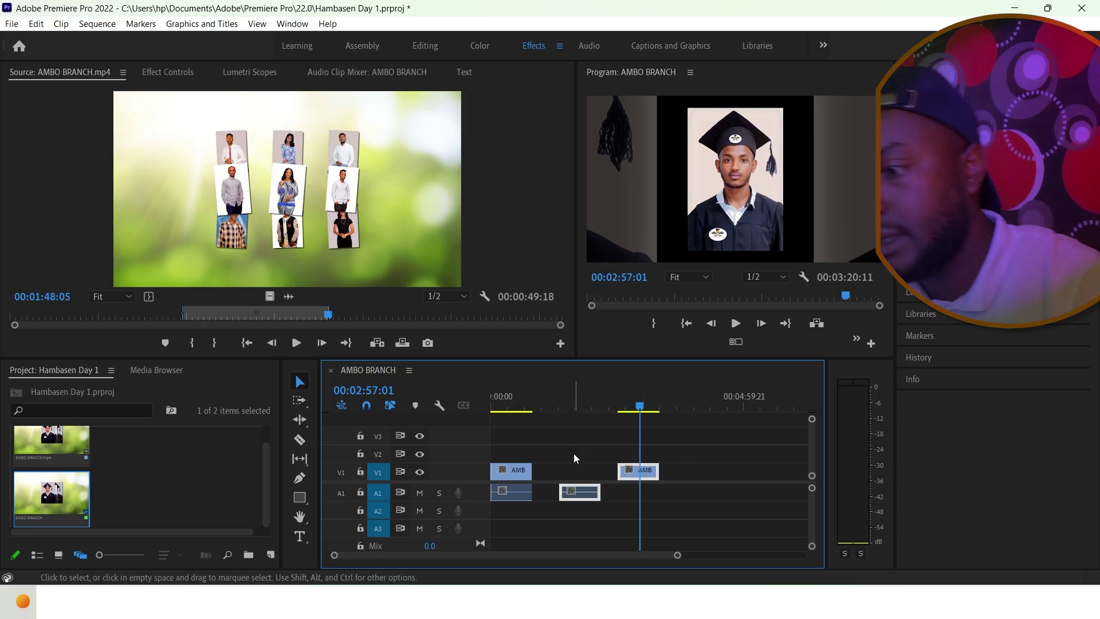
key(Delete)
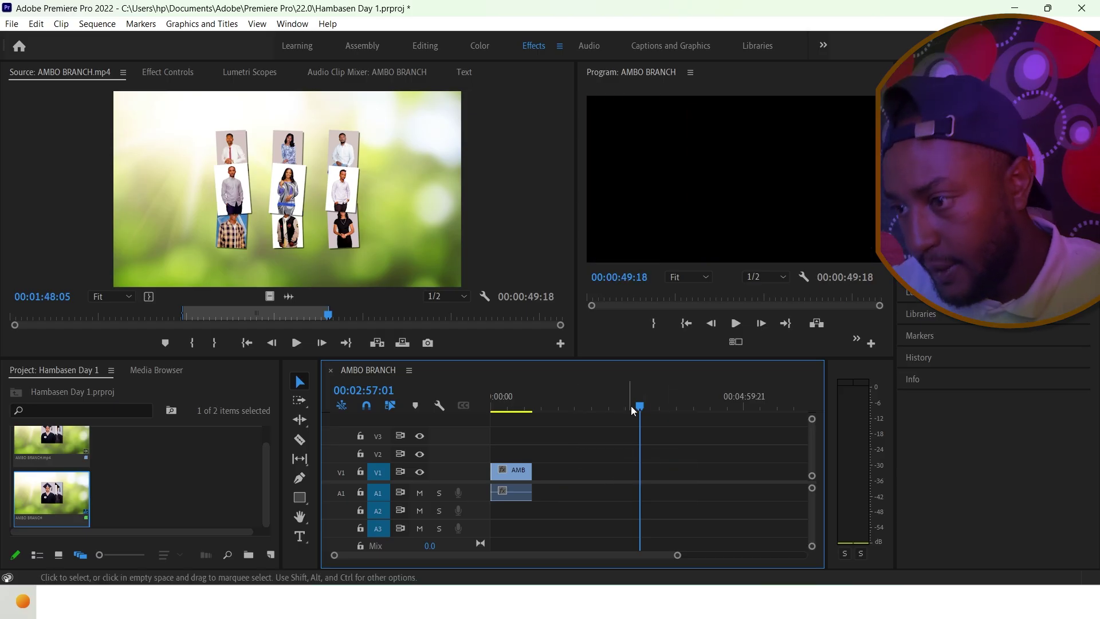
Scrub the AMBO BRANCH sequence from its start to 00:00:17:24 with the remaining clip selected
drag(632, 406, 491, 460)
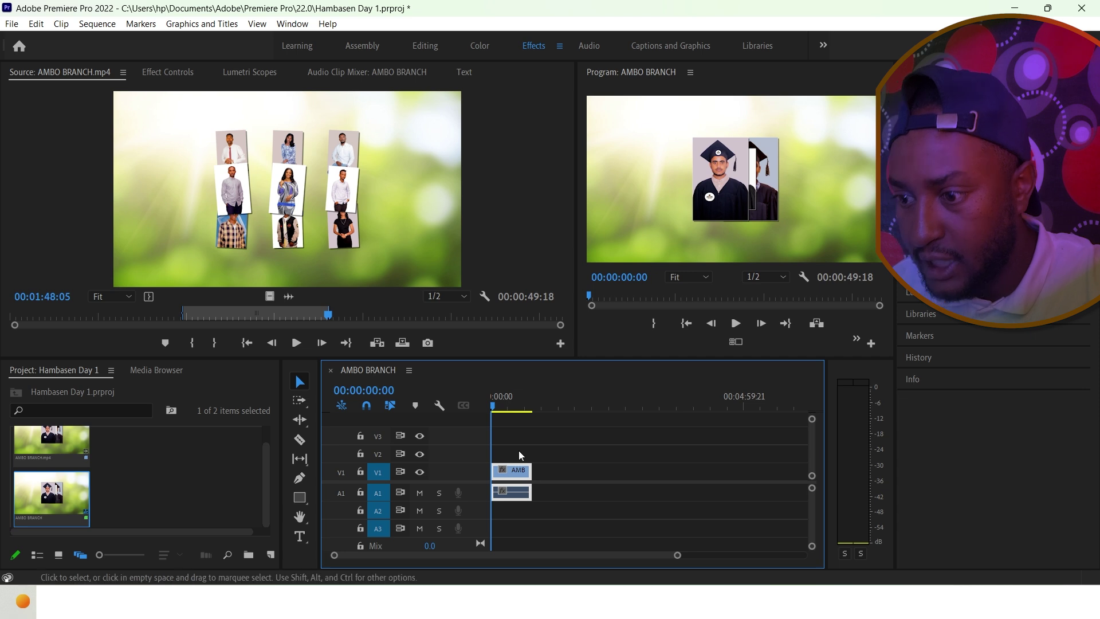
drag(496, 414, 506, 408)
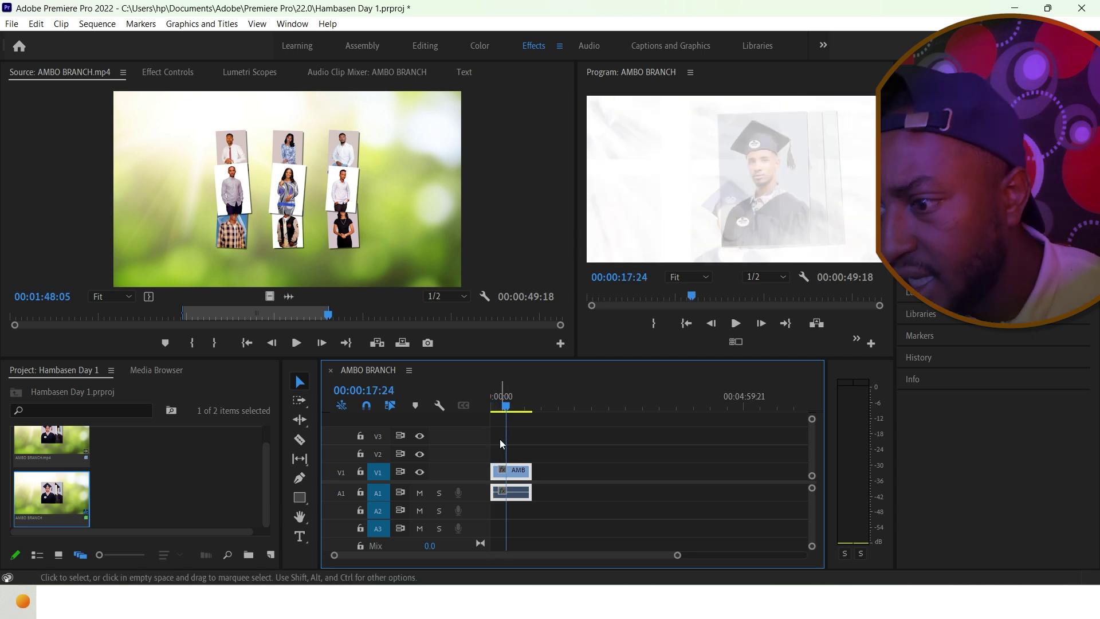
click(525, 477)
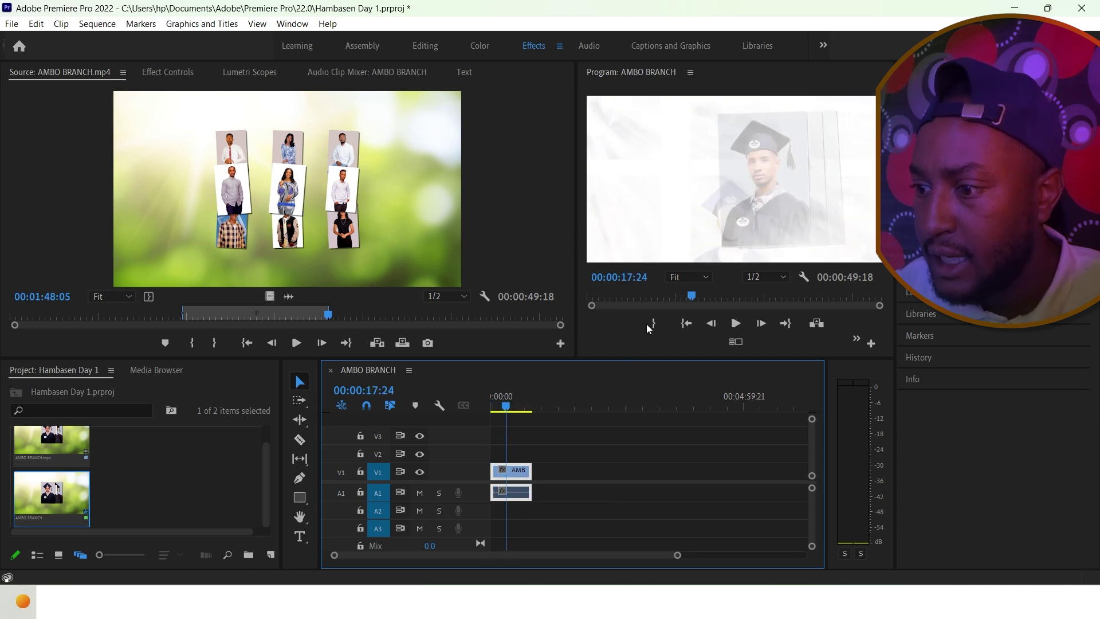
Preview the sequence in the Program monitor at 10%, 50% and 100% zoom, and return the zoom level to Fit
click(700, 279)
click(690, 310)
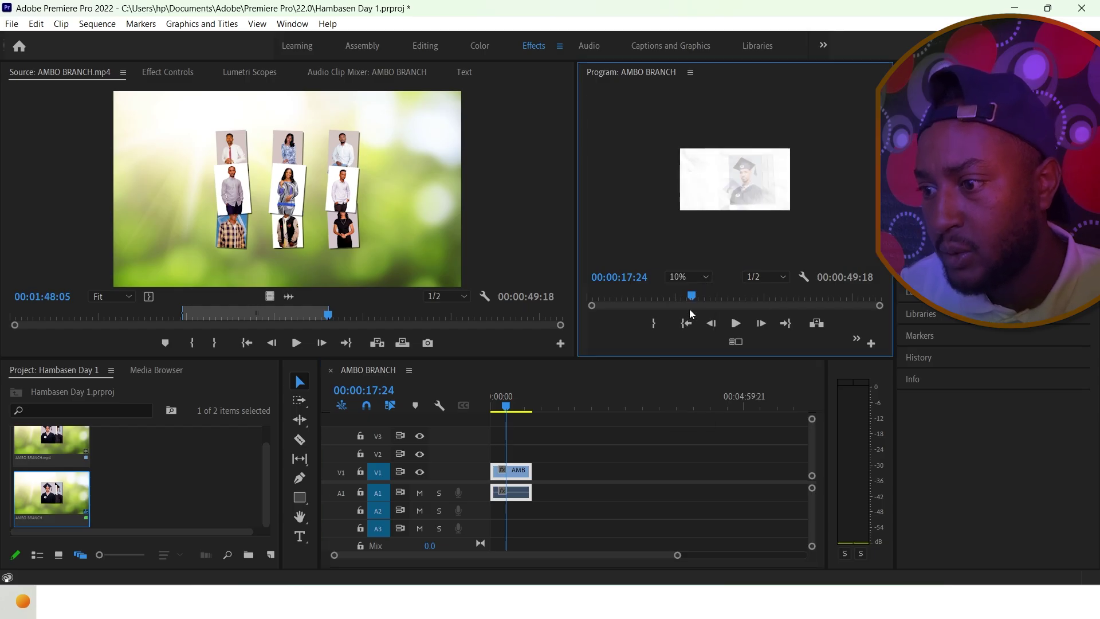
click(710, 277)
click(690, 292)
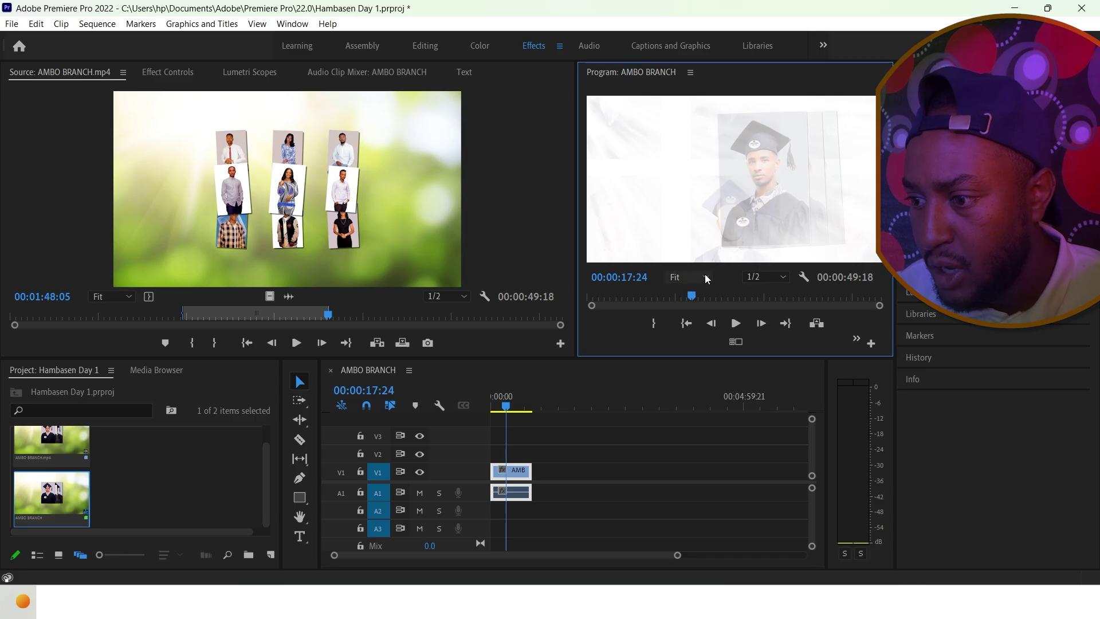
click(704, 277)
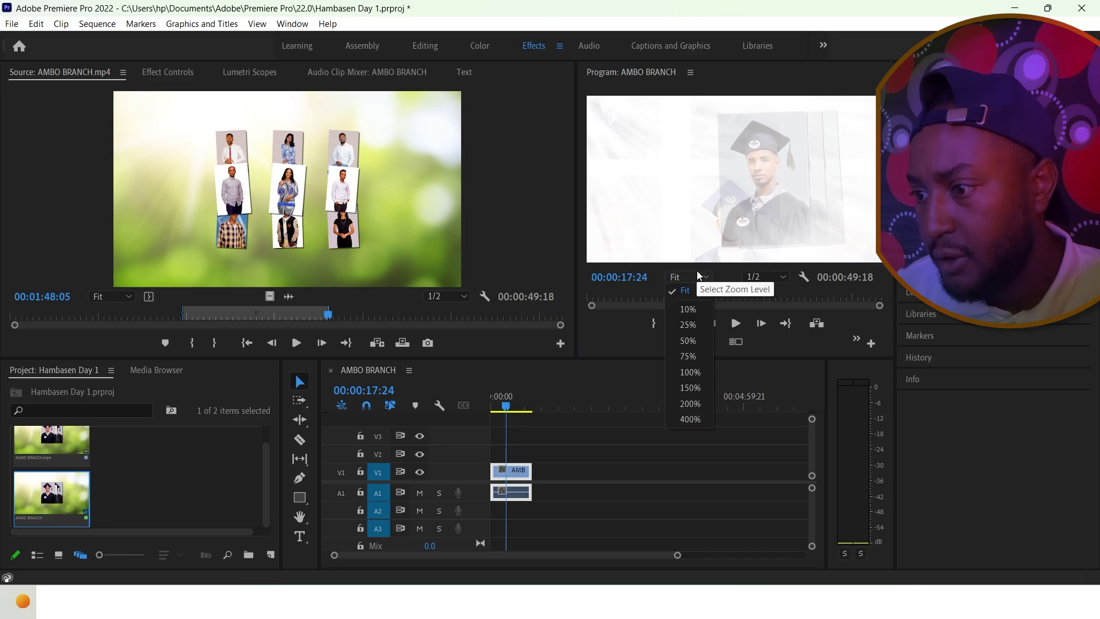
click(690, 343)
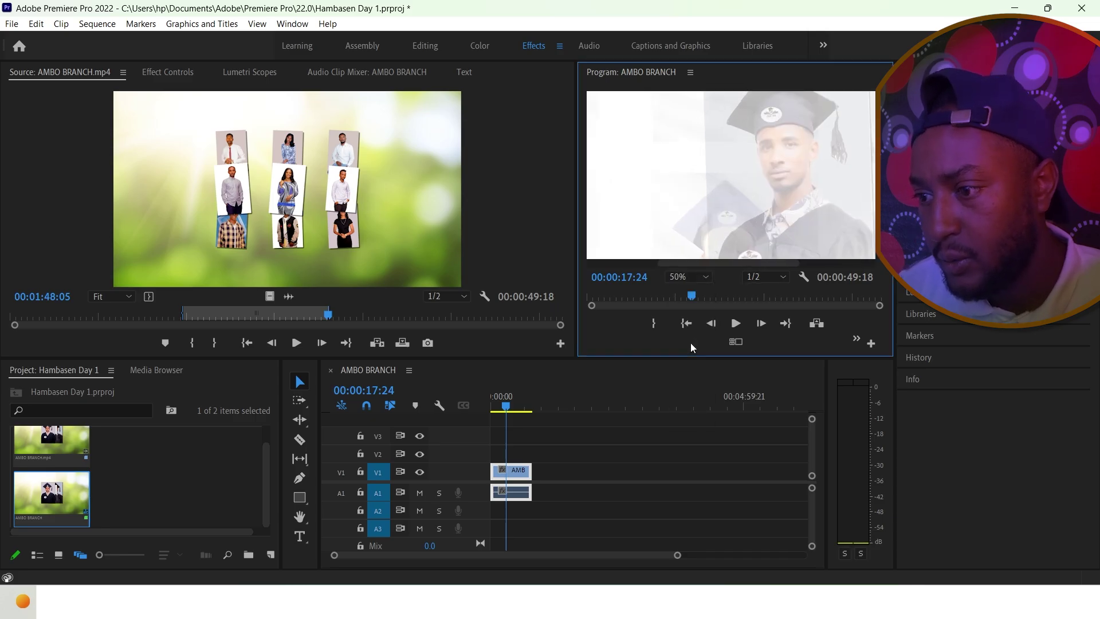
click(703, 279)
click(696, 371)
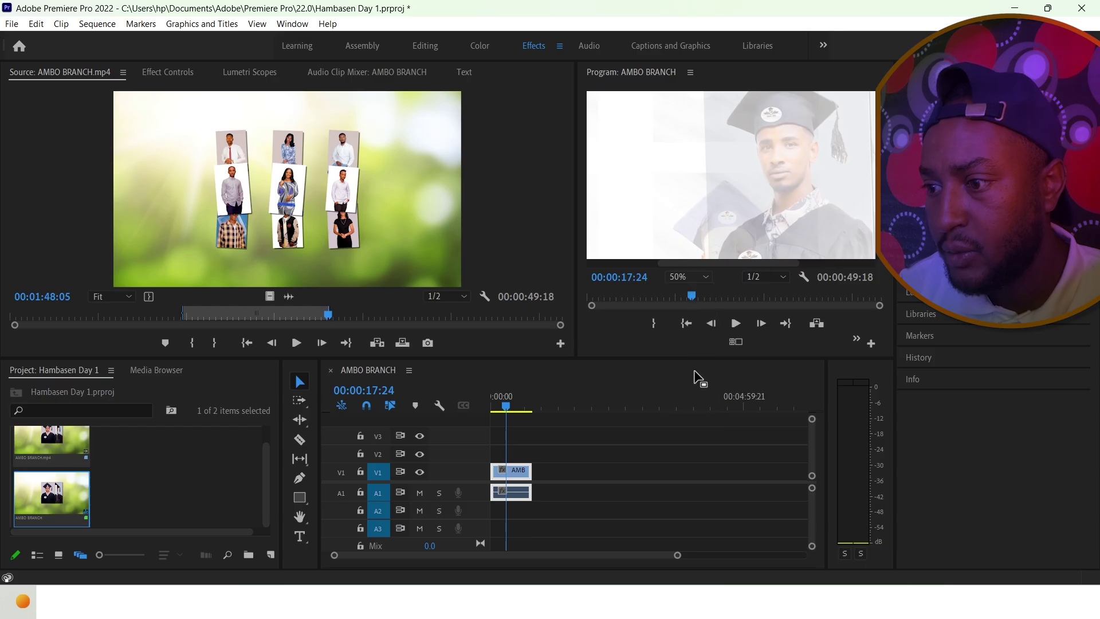
click(697, 279)
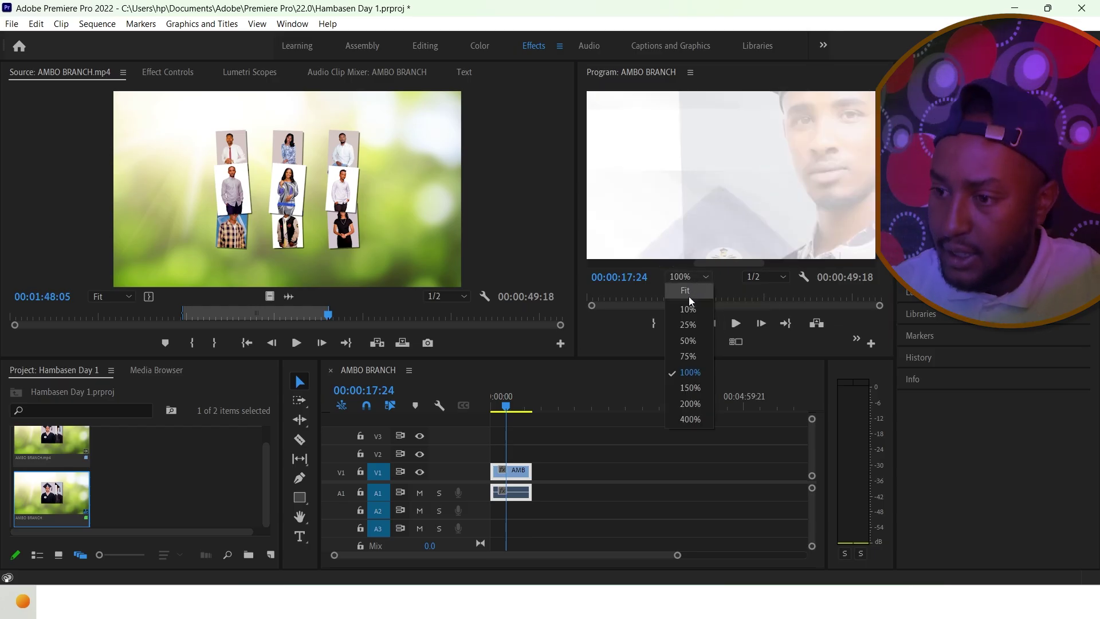
click(689, 291)
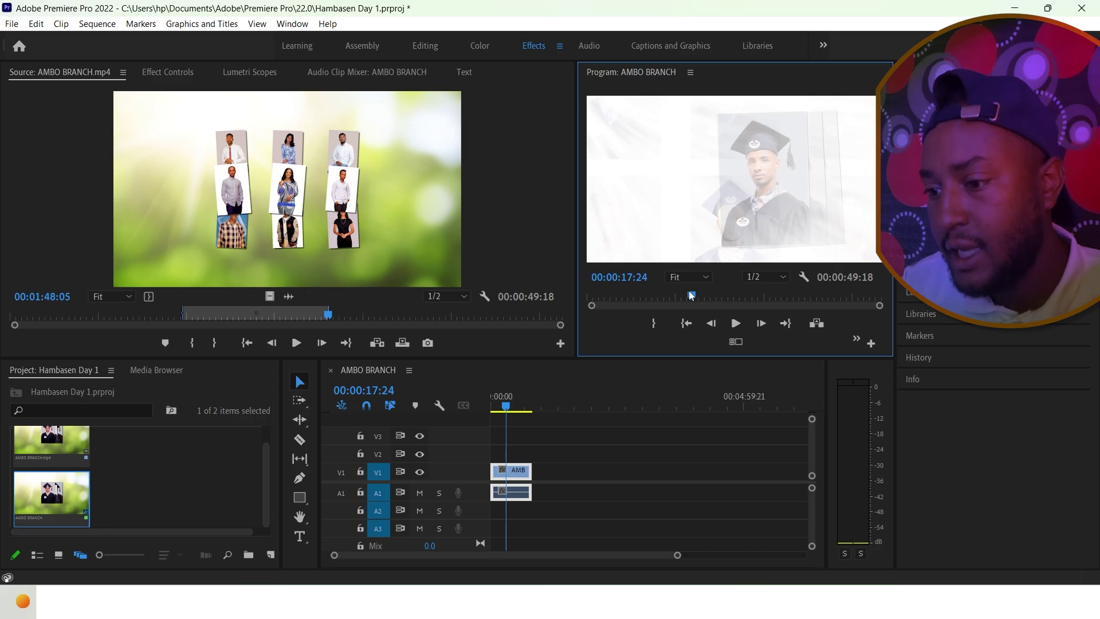
Apply Set to Frame Size to the AMBO BRANCH clip on V1
right_click(515, 471)
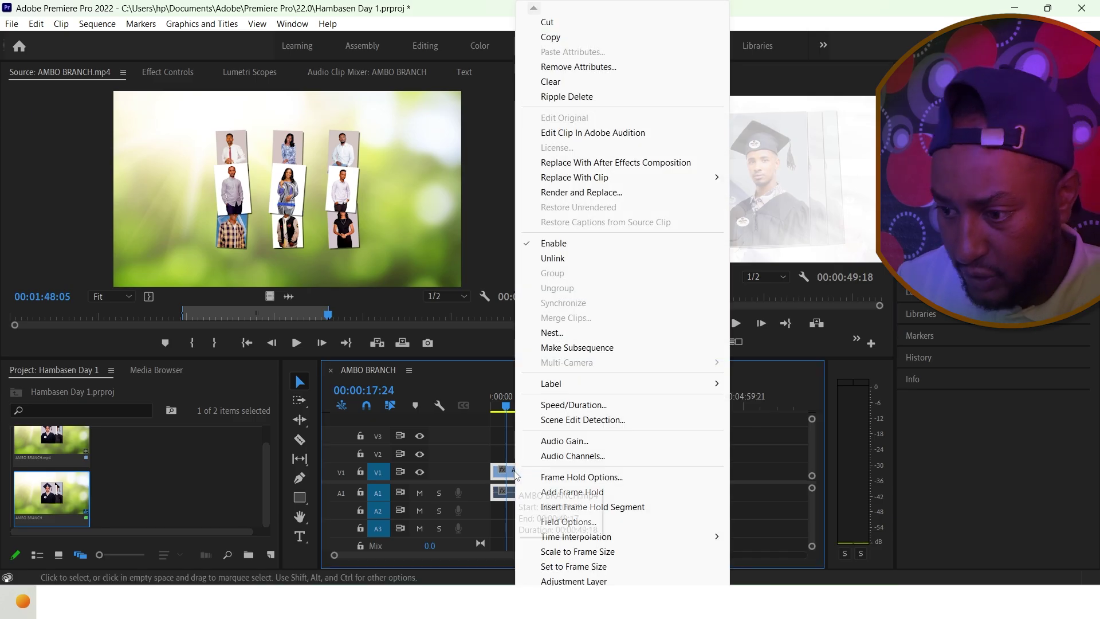
click(508, 479)
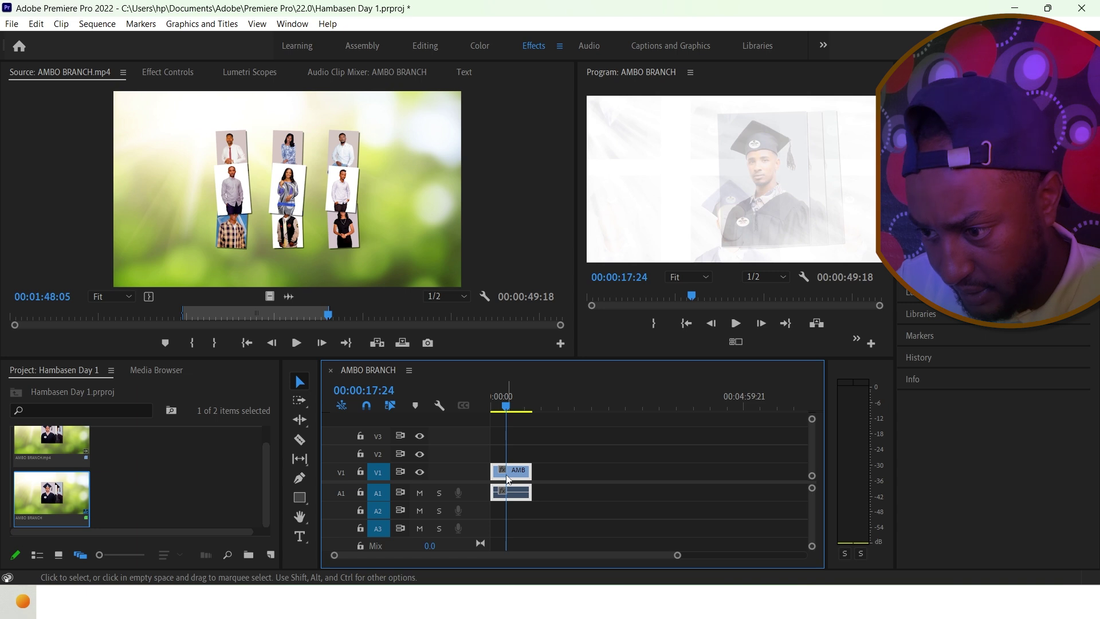
right_click(508, 479)
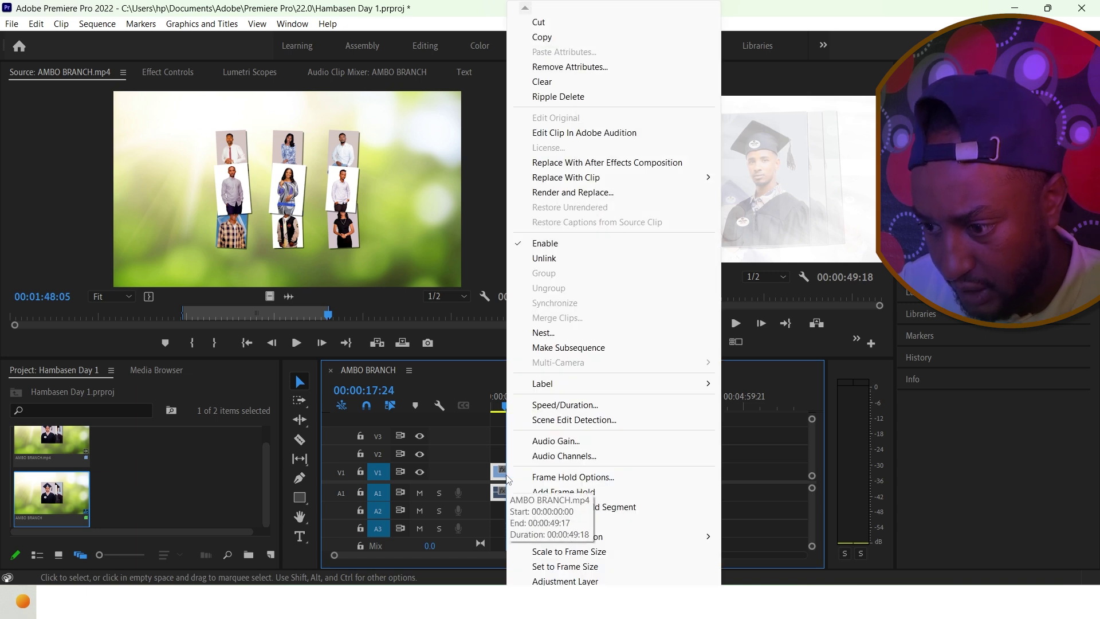
click(582, 566)
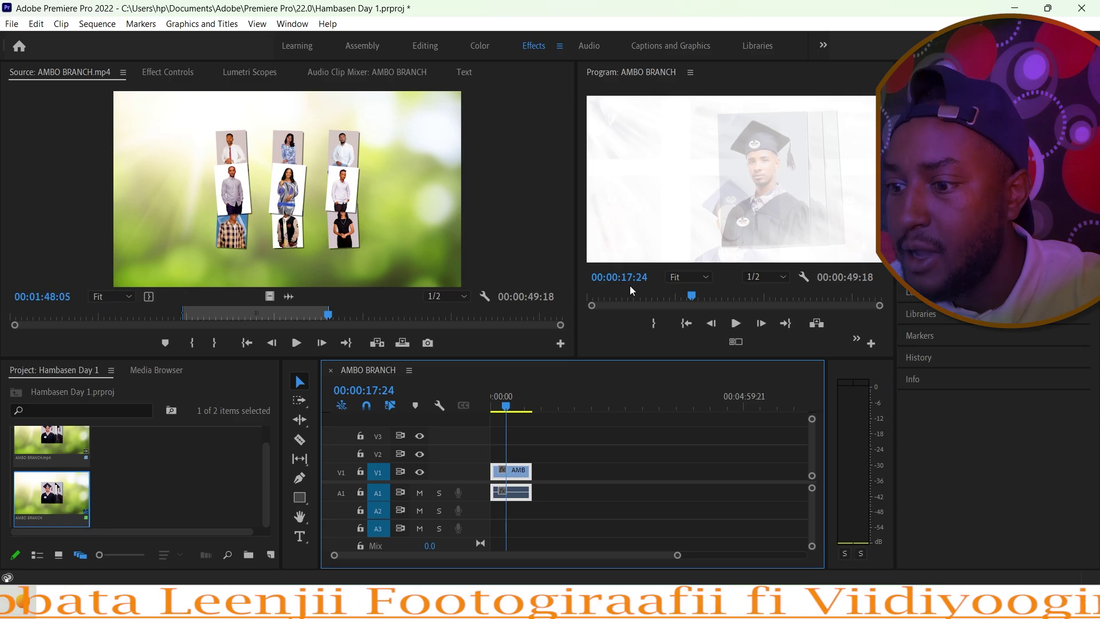
Return the playhead to the start of the AMBO BRANCH sequence and view the timeline at close and wide time scales
drag(506, 406, 491, 406)
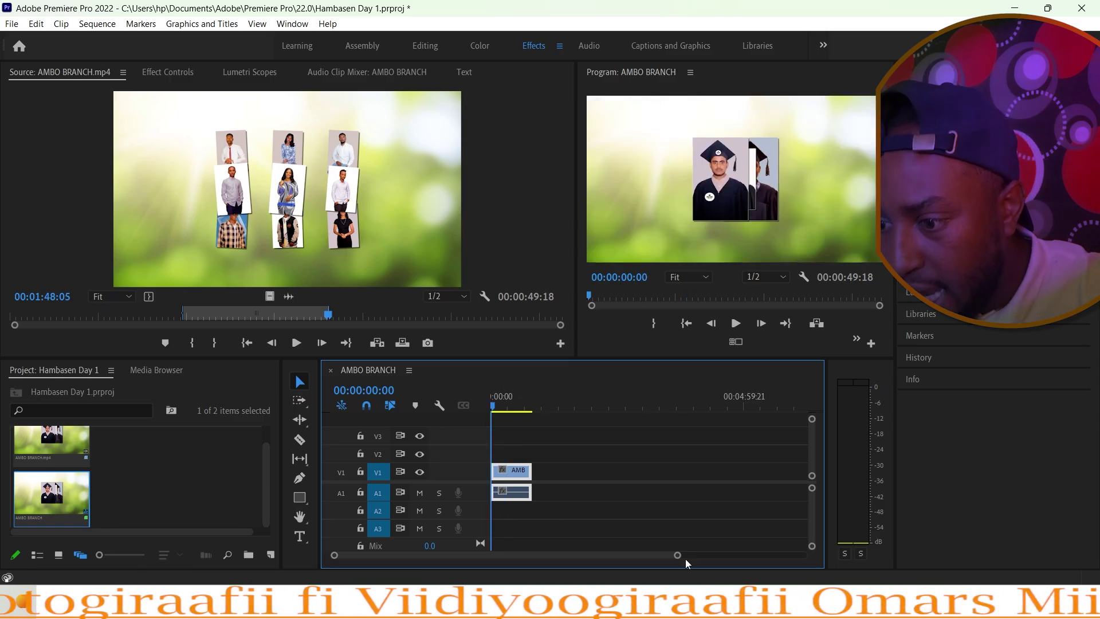
drag(677, 557, 542, 555)
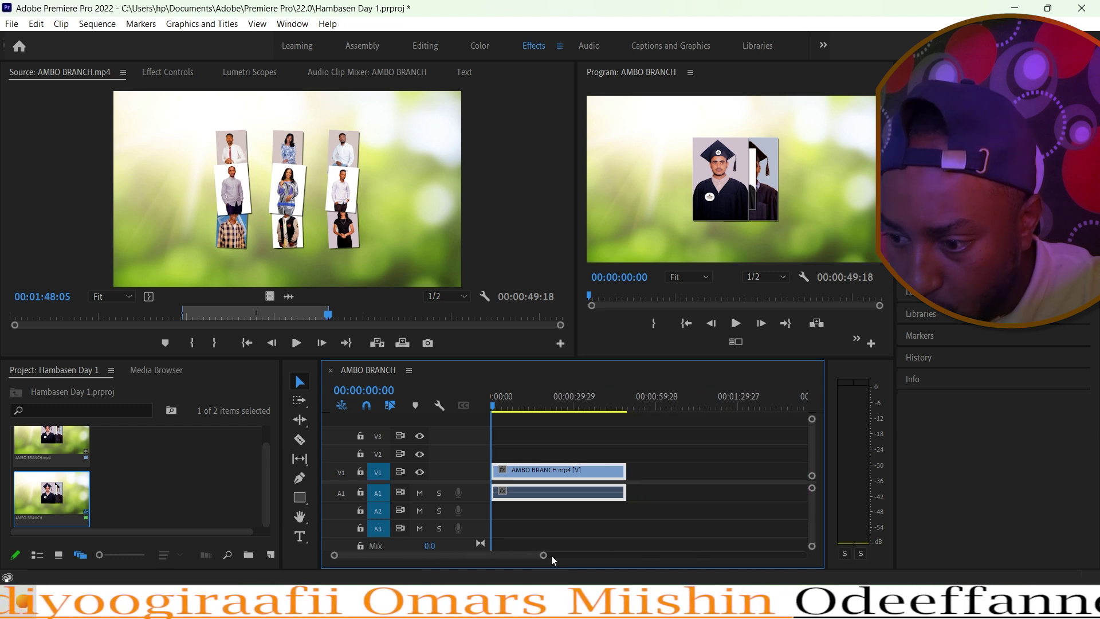
drag(543, 555, 767, 567)
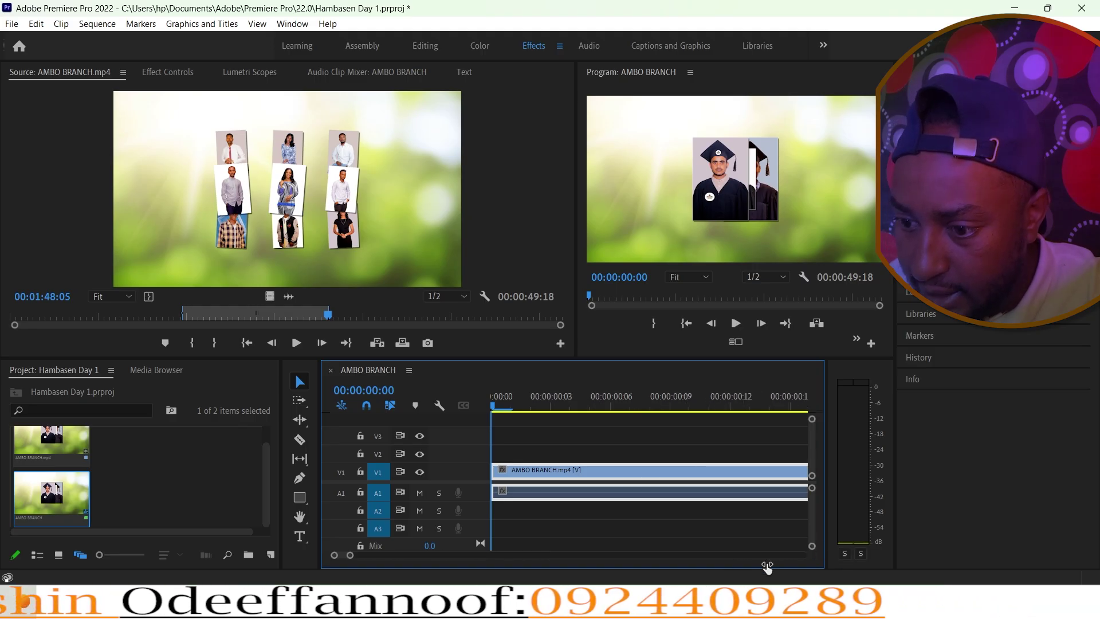
drag(350, 561, 777, 555)
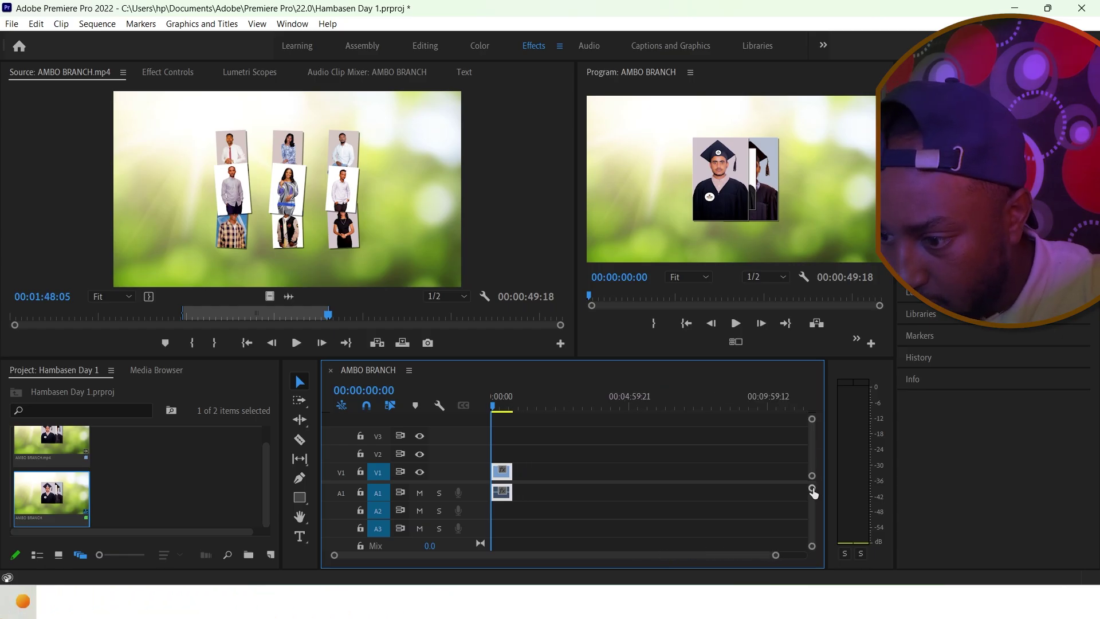
Collapse the video and audio tracks to their minimum height, trying out enlarged video tracks in between
drag(813, 491, 802, 409)
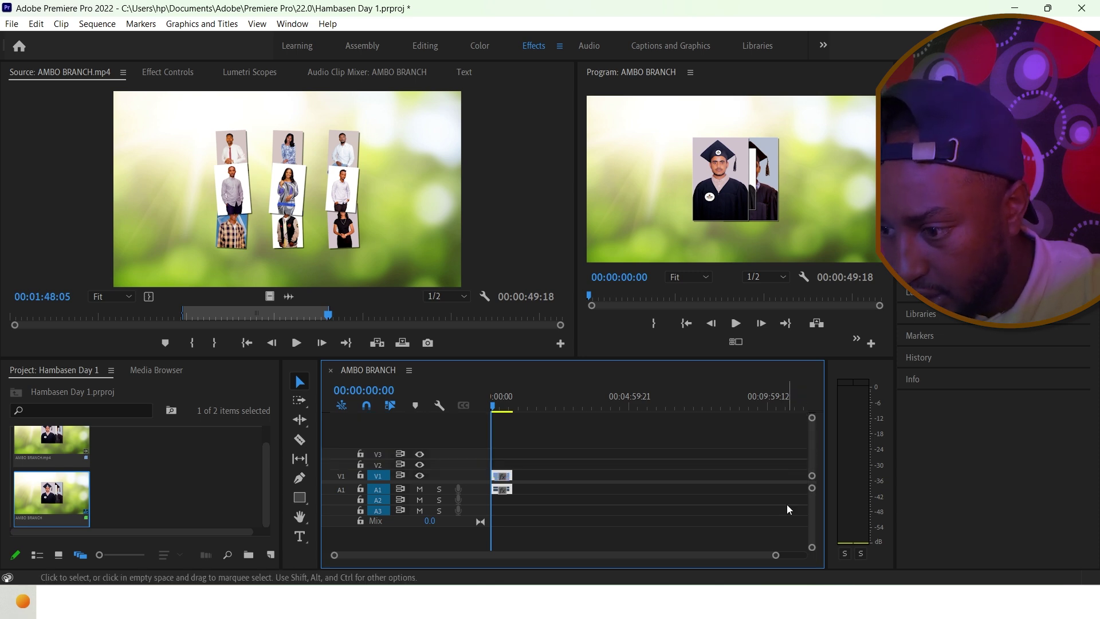
drag(776, 555, 685, 553)
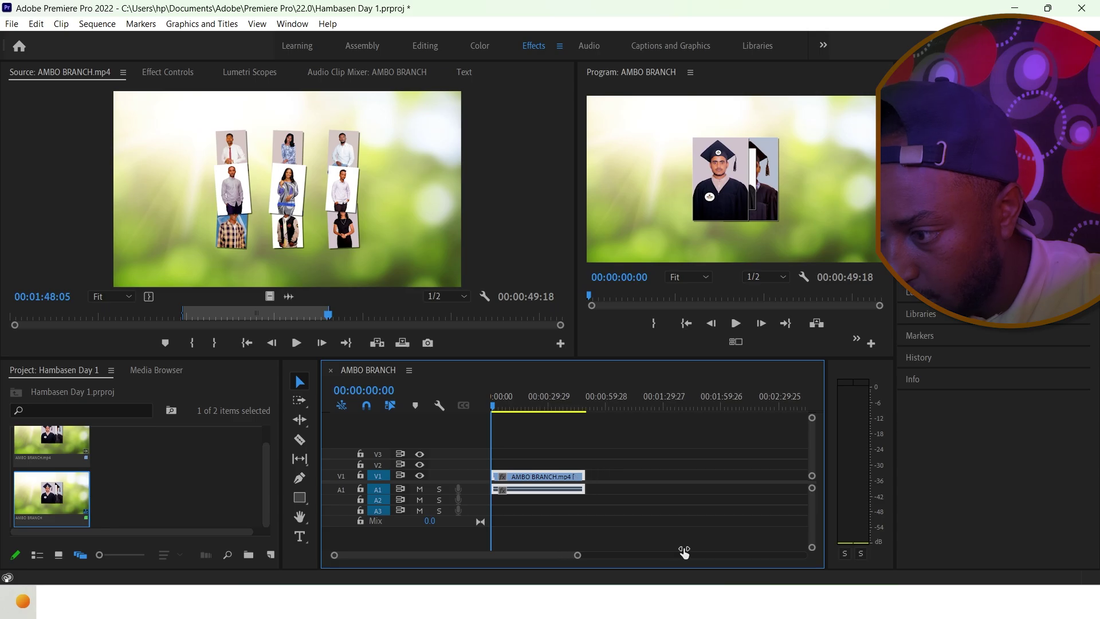
drag(812, 418, 802, 413)
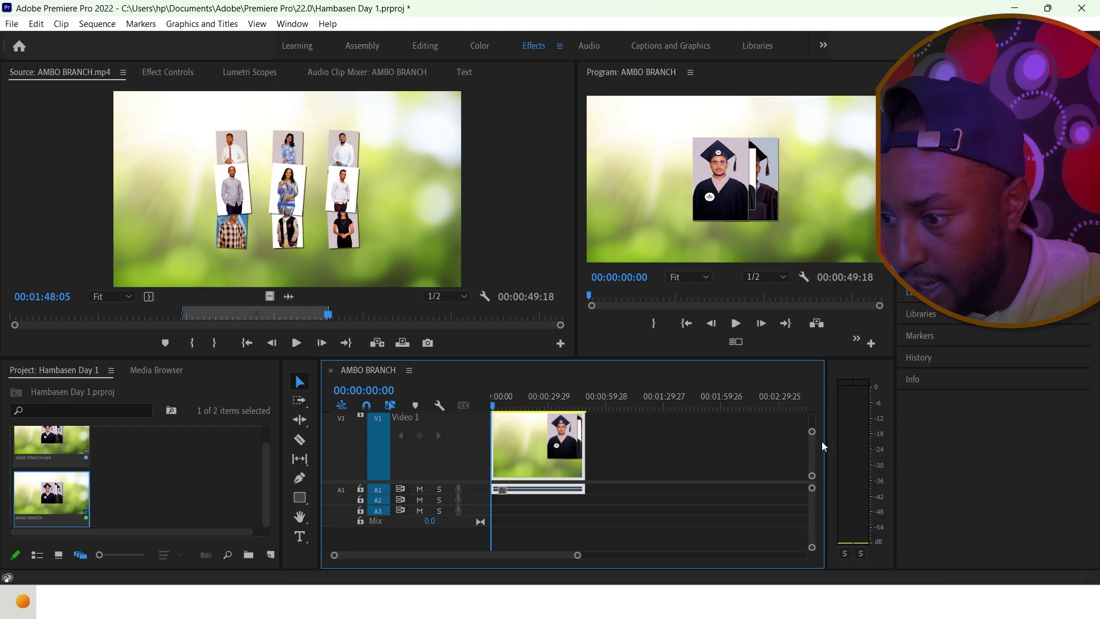
drag(813, 436, 802, 410)
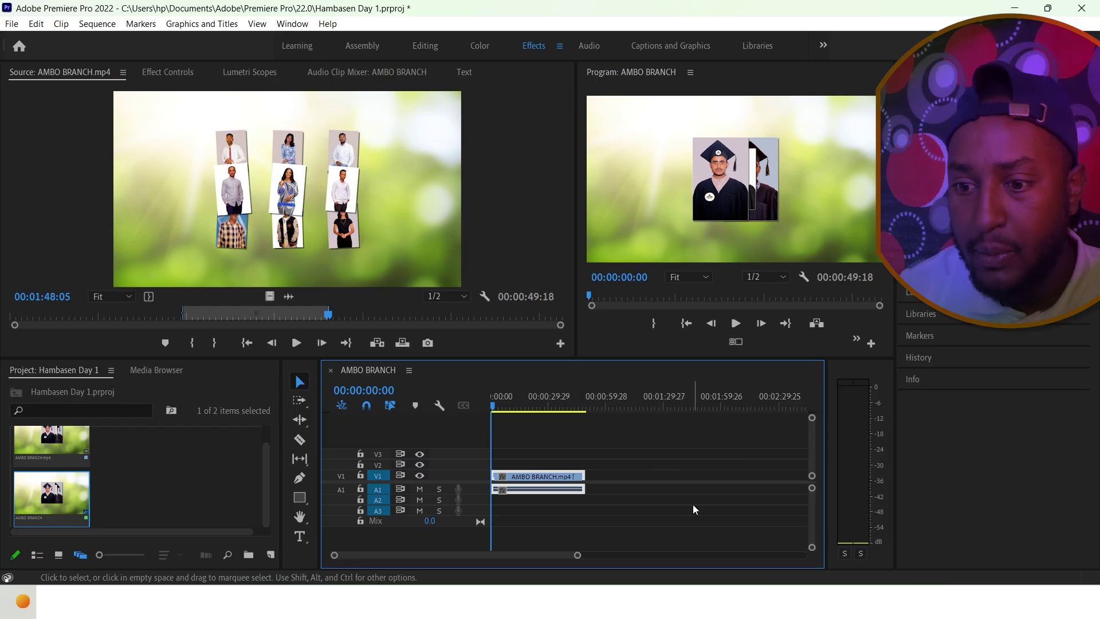
Tour the Project, Tools, Timeline, Program and Source panels, leaving the Selection tool active and the timeline clip deselected
click(175, 471)
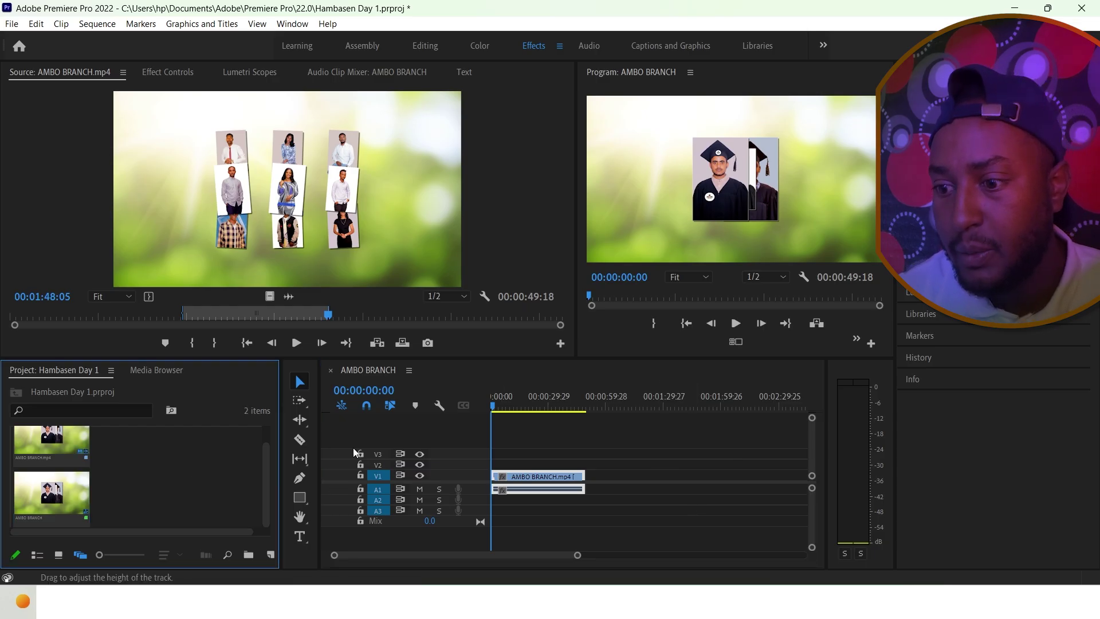
click(300, 458)
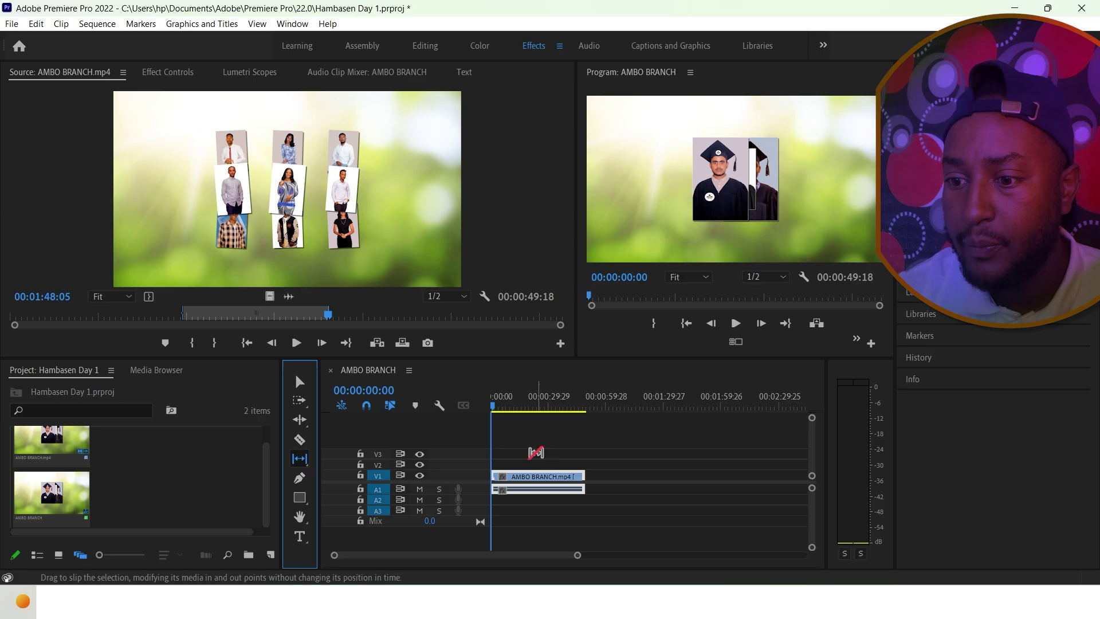
click(300, 380)
click(527, 432)
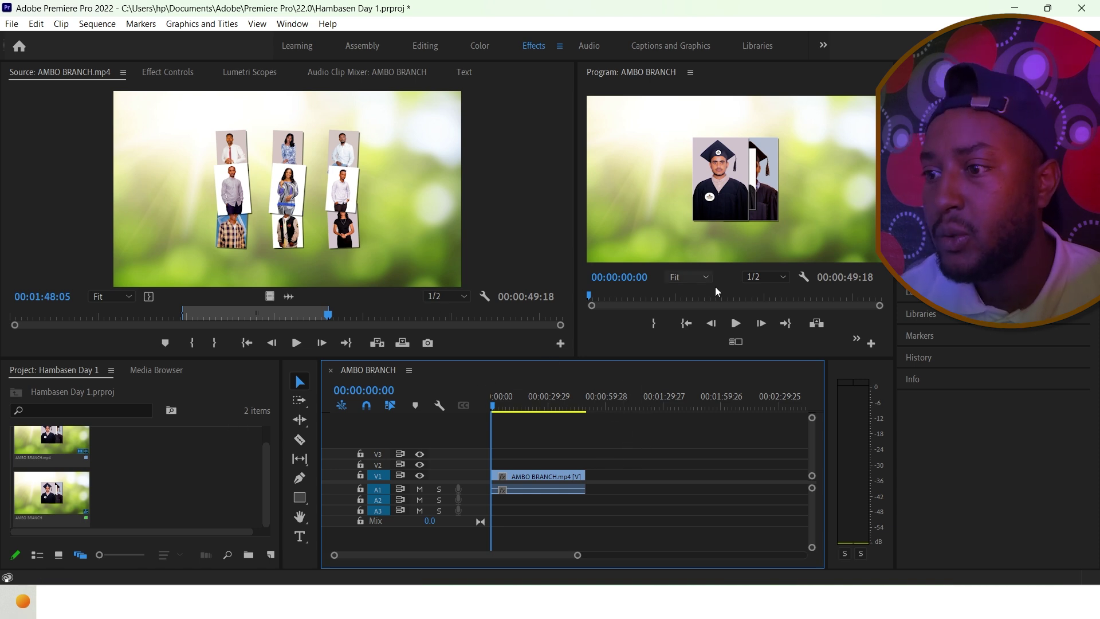
click(668, 206)
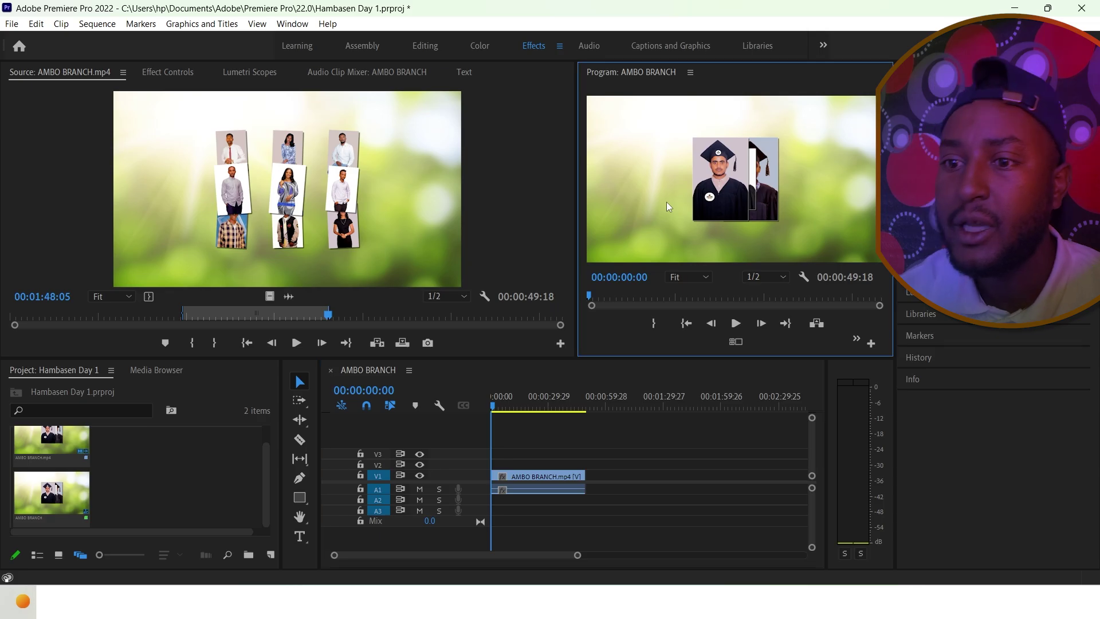
click(340, 195)
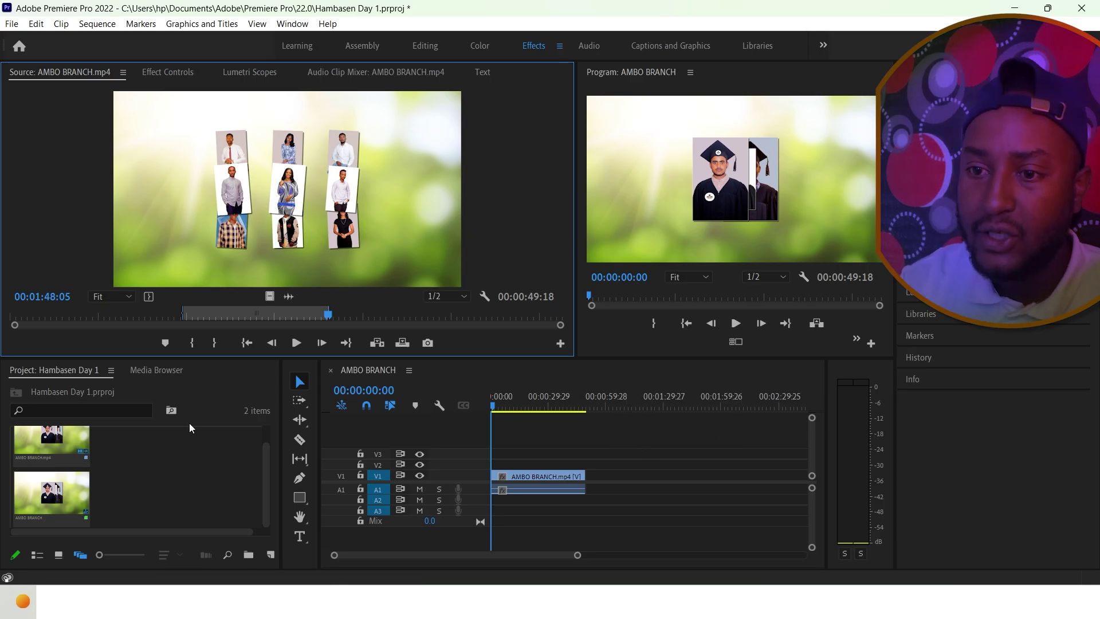
click(206, 481)
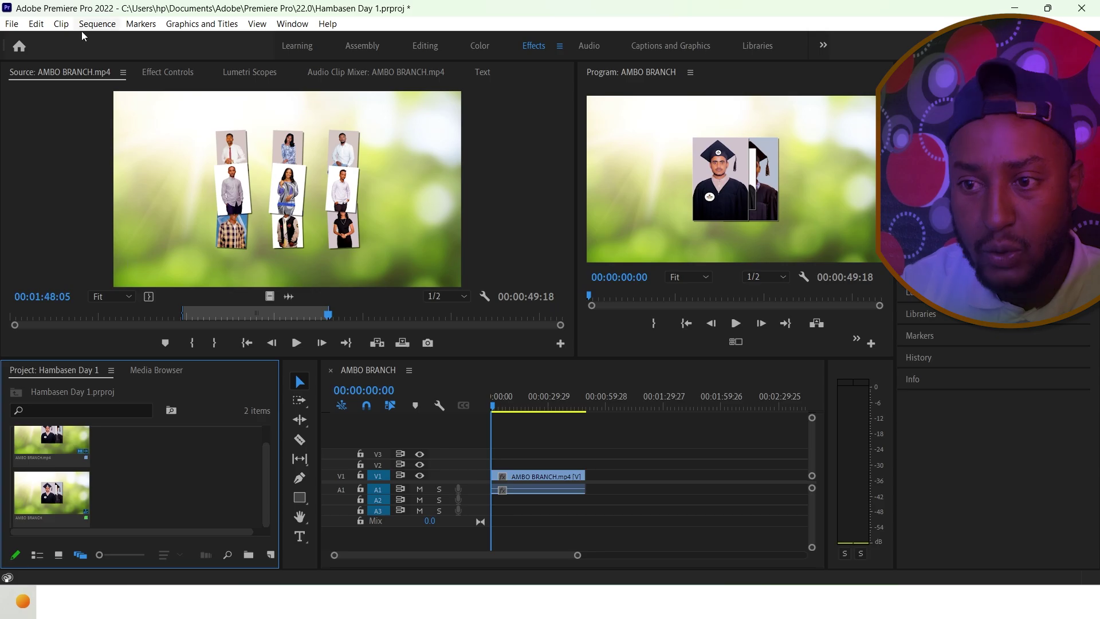
Create a new sequence named Sequence 01 from the Digital SLR 1080p preset DSLR 1080p25
click(97, 24)
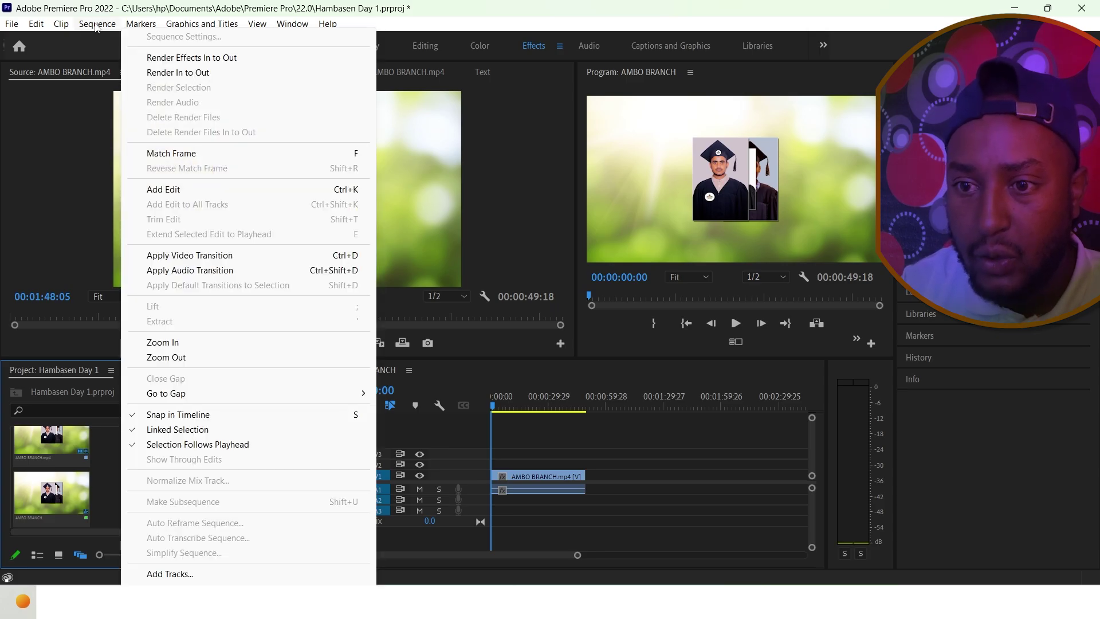
mouse_move(12, 24)
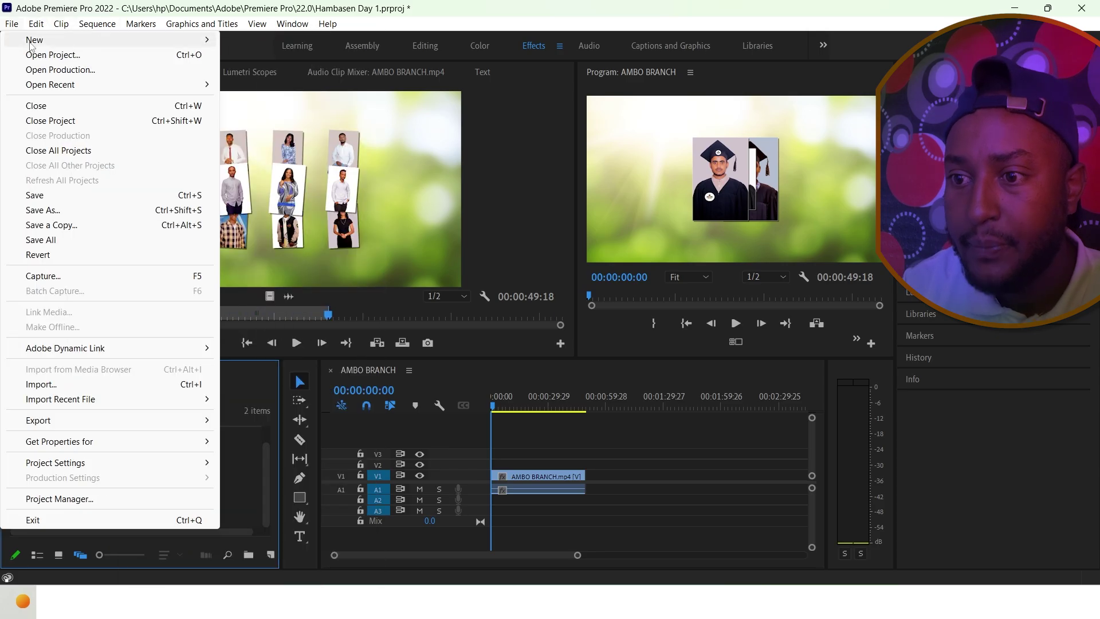
mouse_move(31, 42)
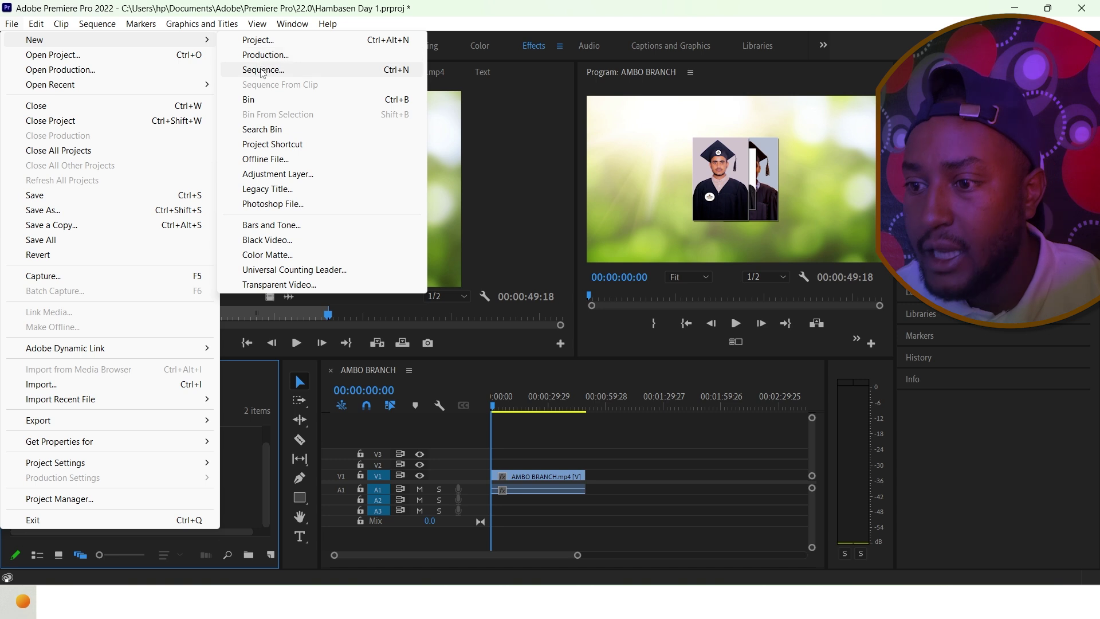
click(261, 69)
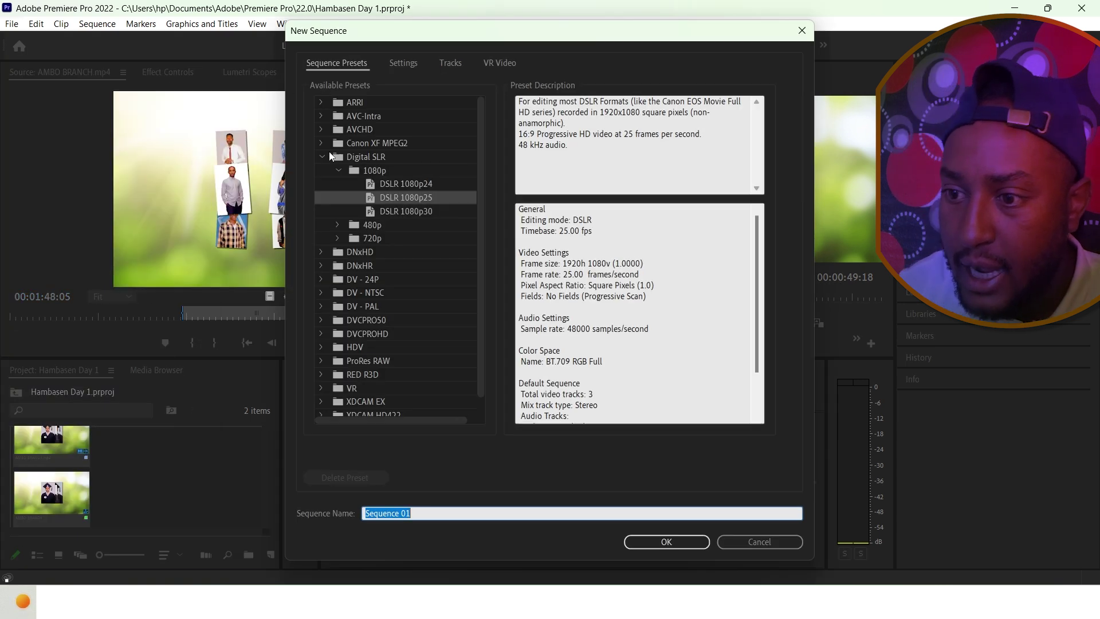
click(322, 163)
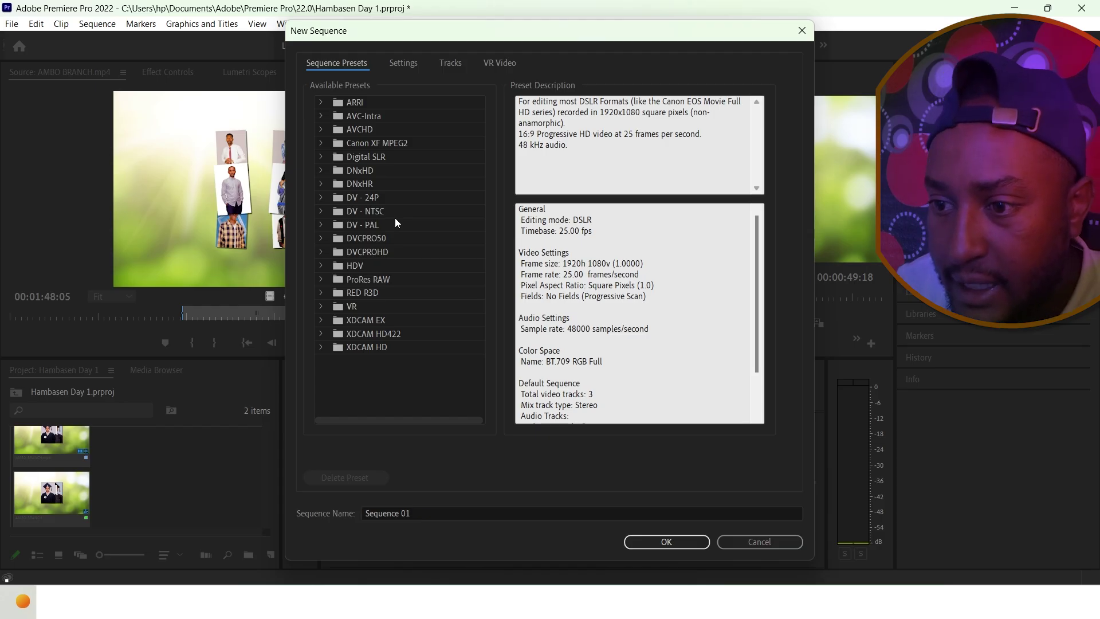
click(324, 157)
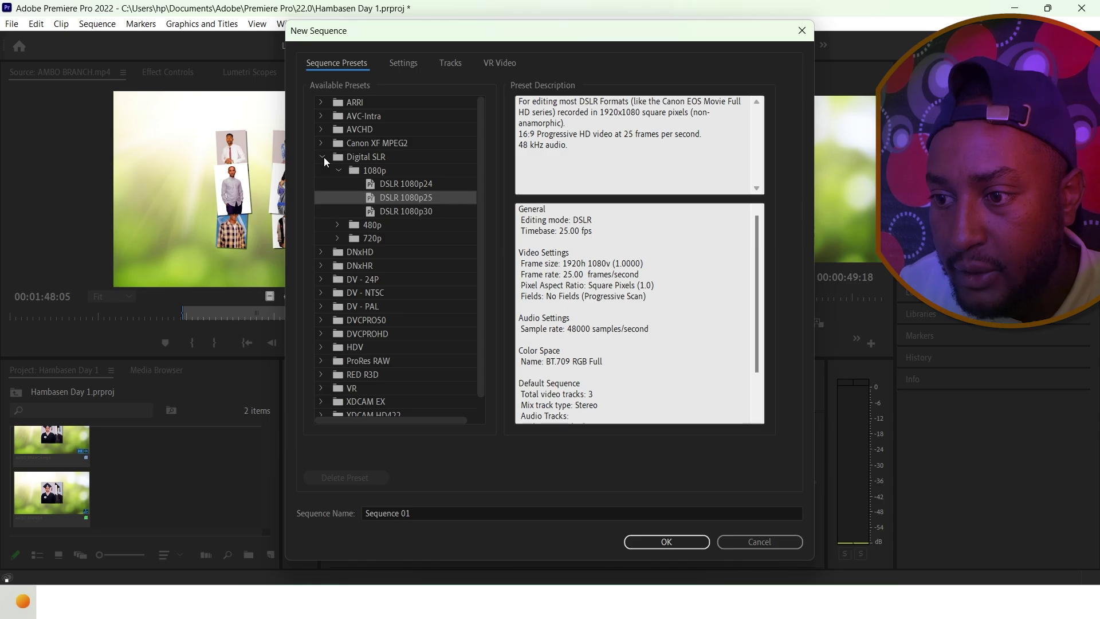
click(339, 170)
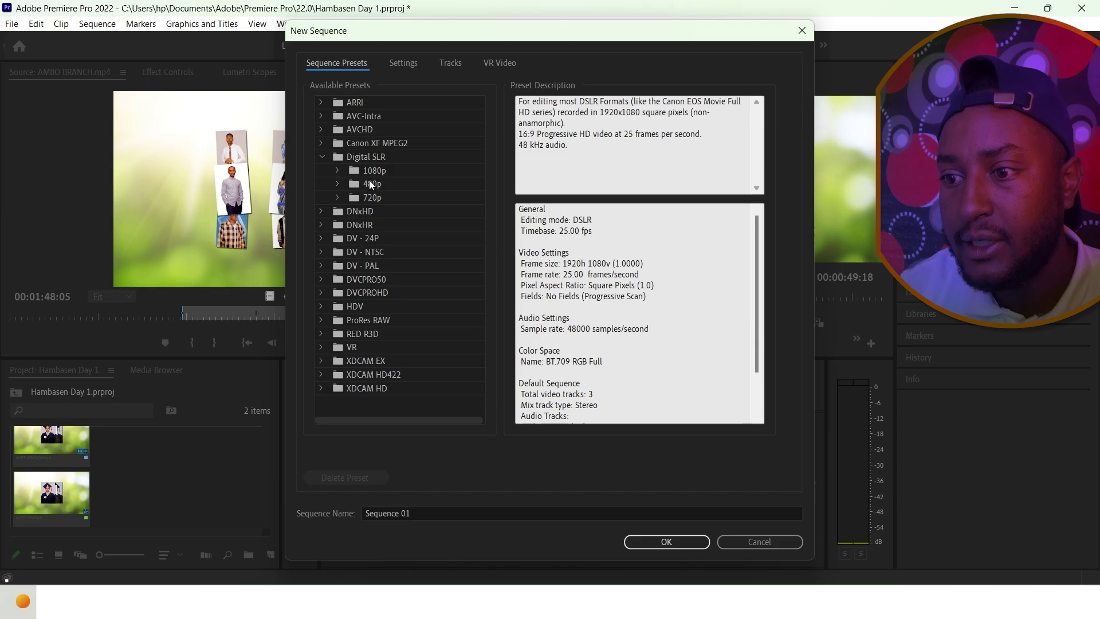
click(340, 172)
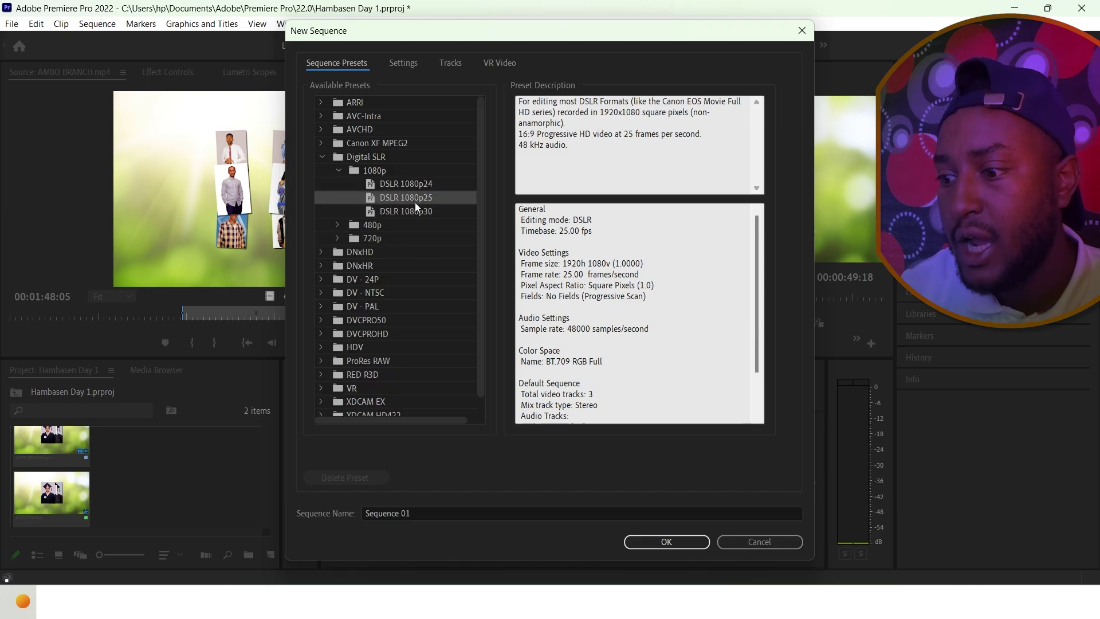
click(658, 545)
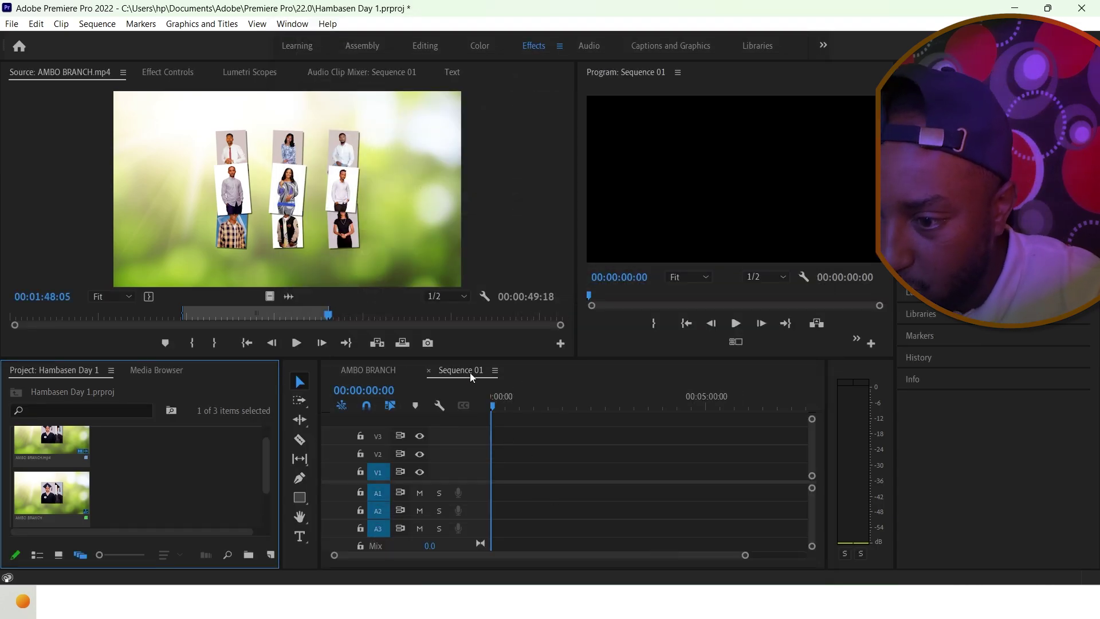
click(459, 408)
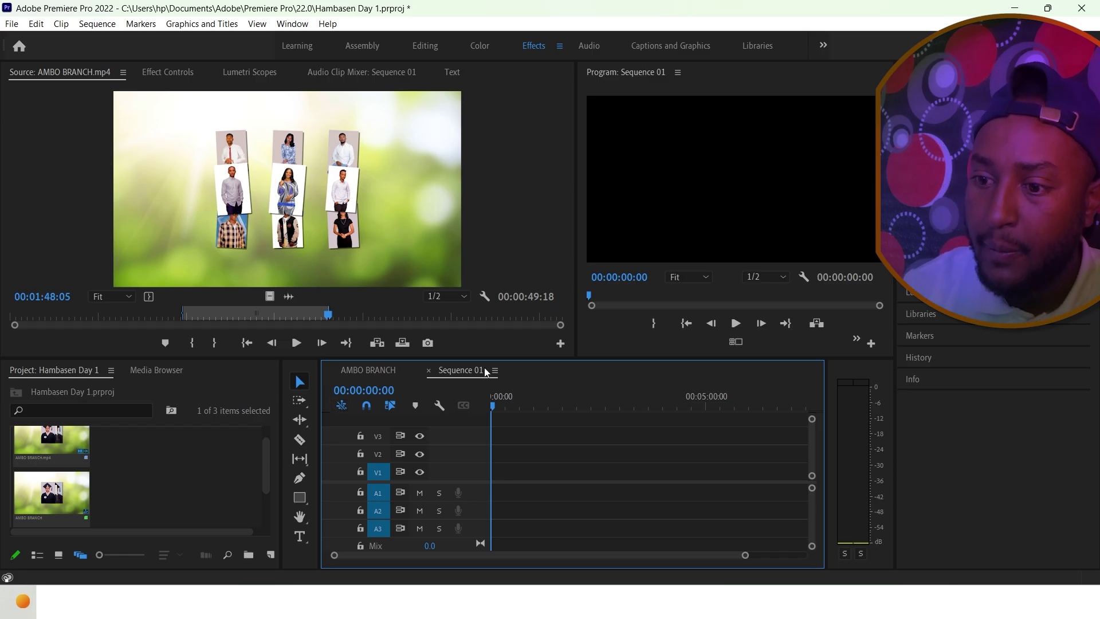
Switch to the AMBO BRANCH sequence and set its editing mode to DSLR in the sequence settings
click(387, 372)
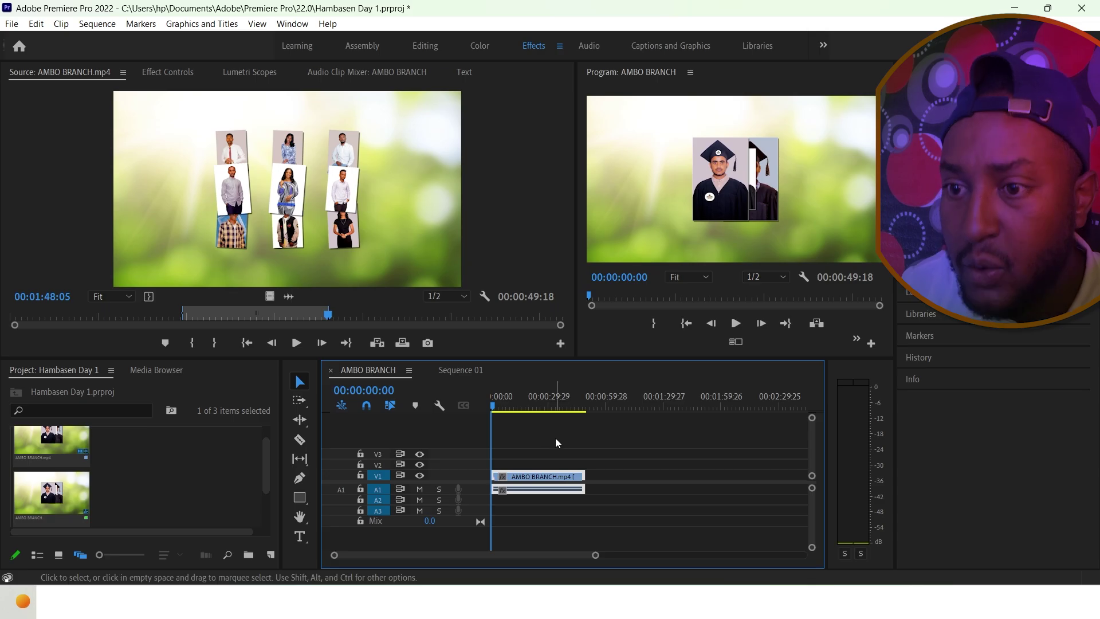
click(97, 24)
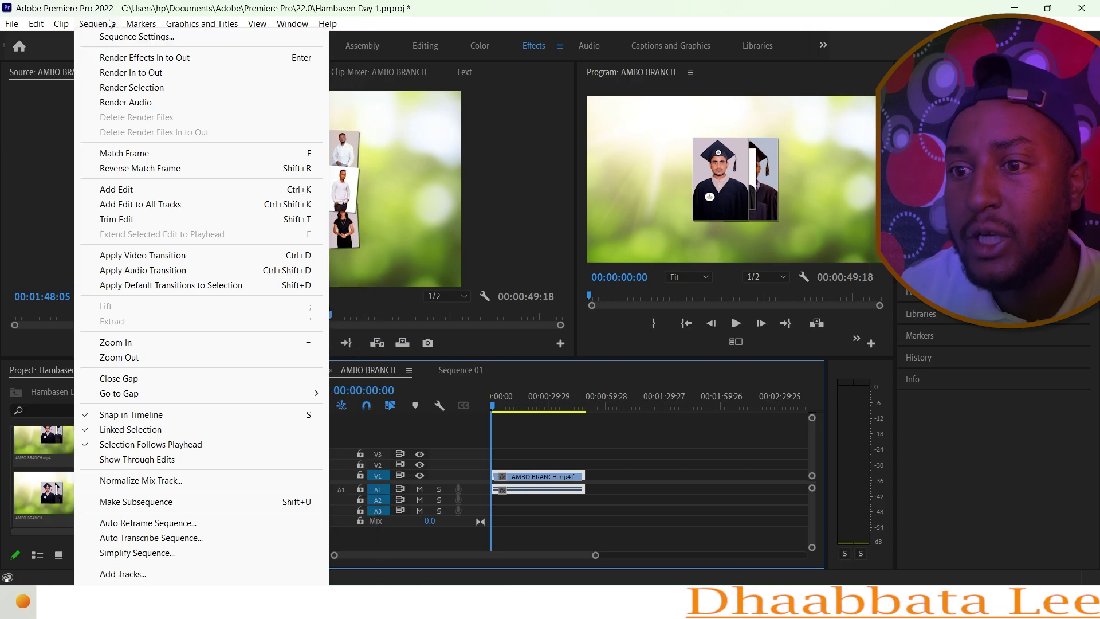
mouse_move(67, 27)
mouse_move(109, 26)
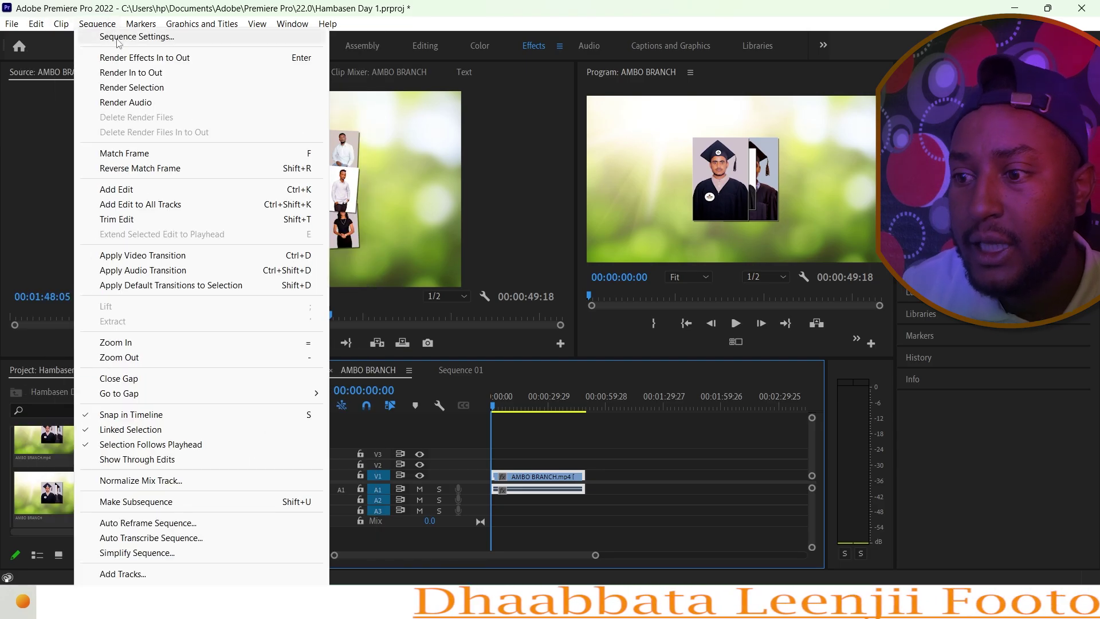
click(120, 38)
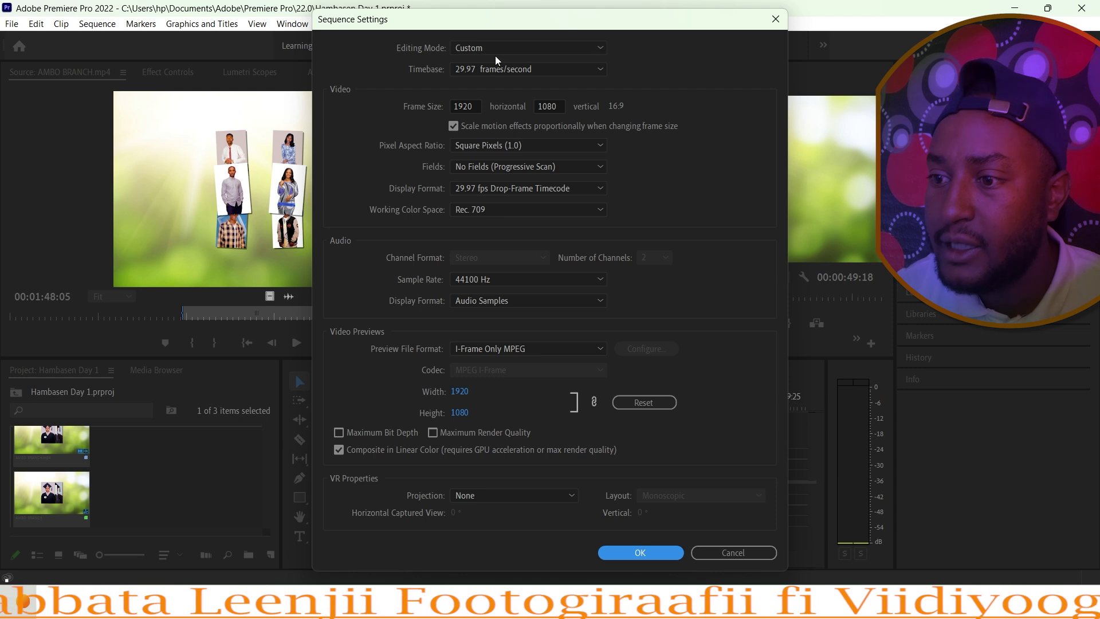
click(517, 48)
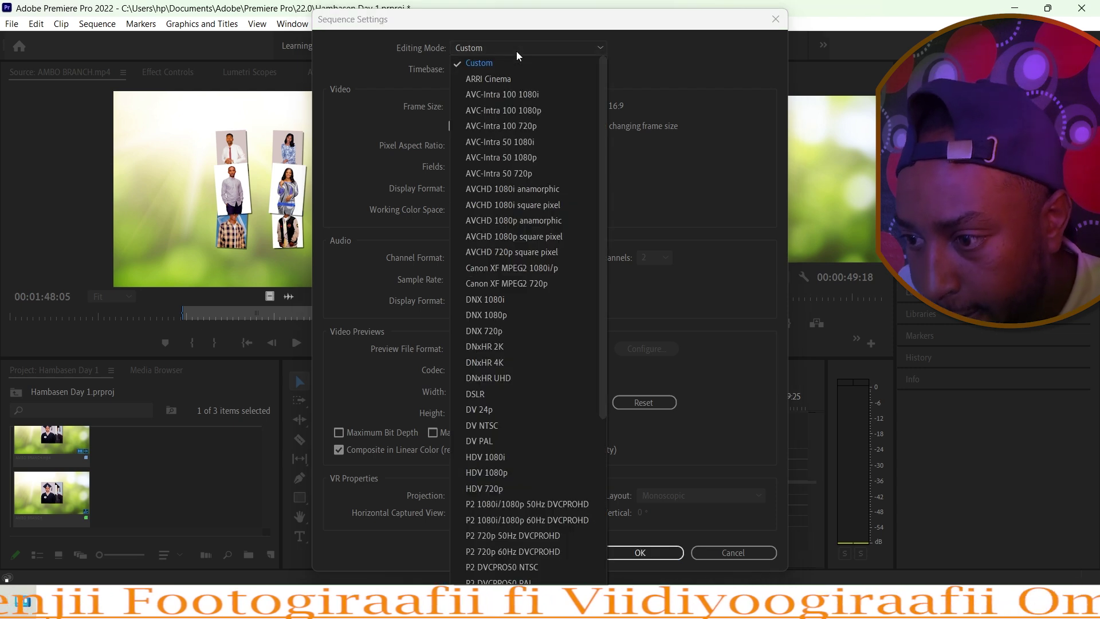
scroll(586, 187, down, 5)
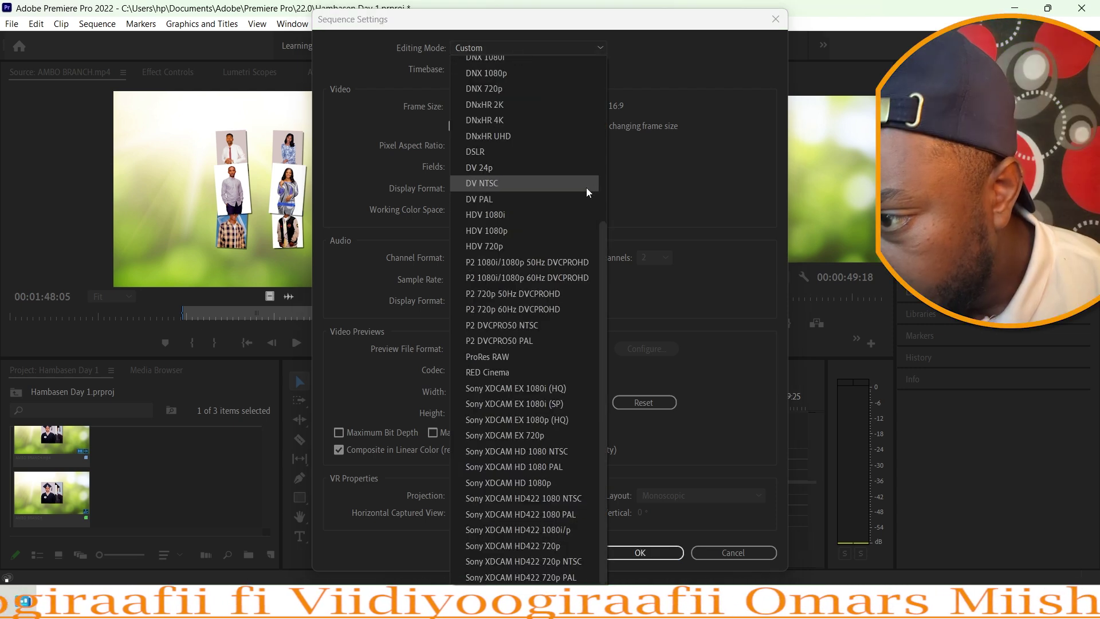
click(547, 152)
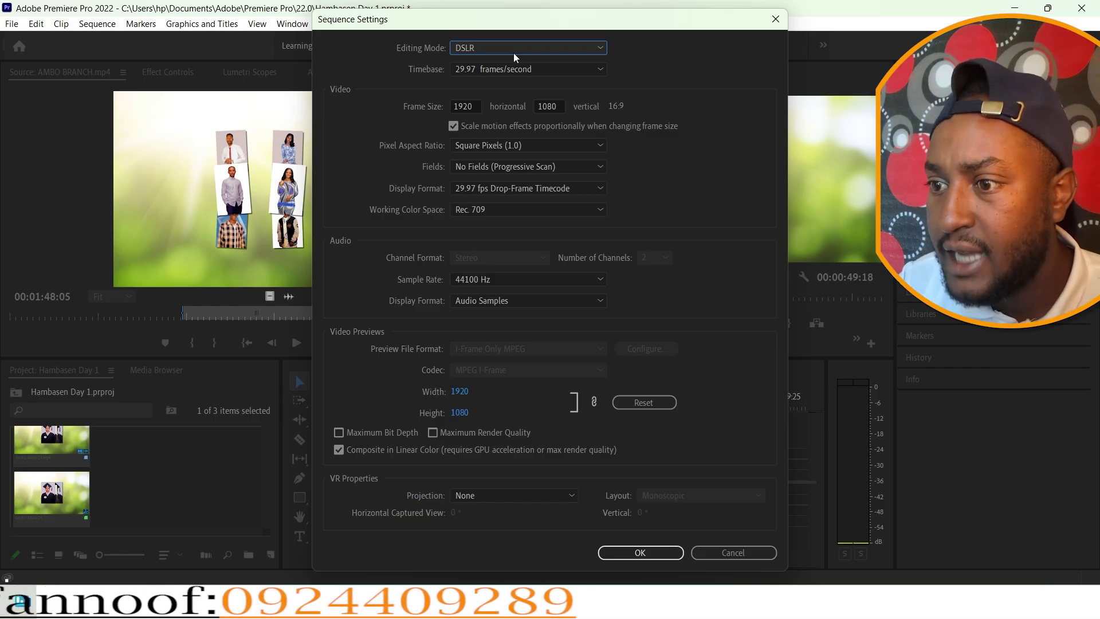
Set the AMBO BRANCH sequence timebase to 25.00 frames/second, apply the settings with preview deletion accepted, and briefly play the sequence
click(559, 70)
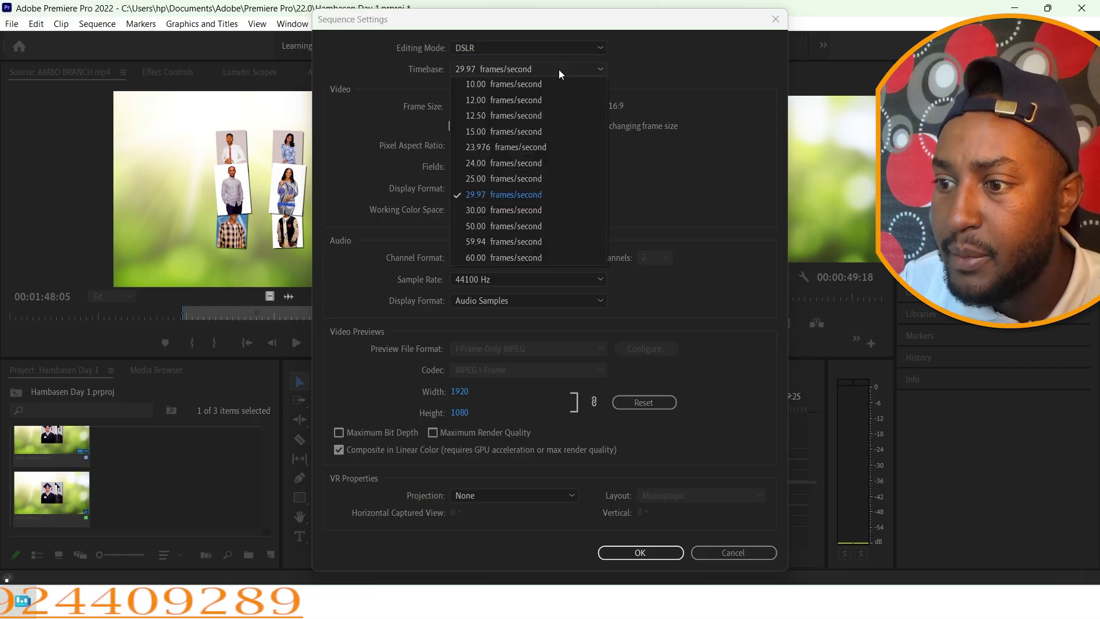
click(520, 185)
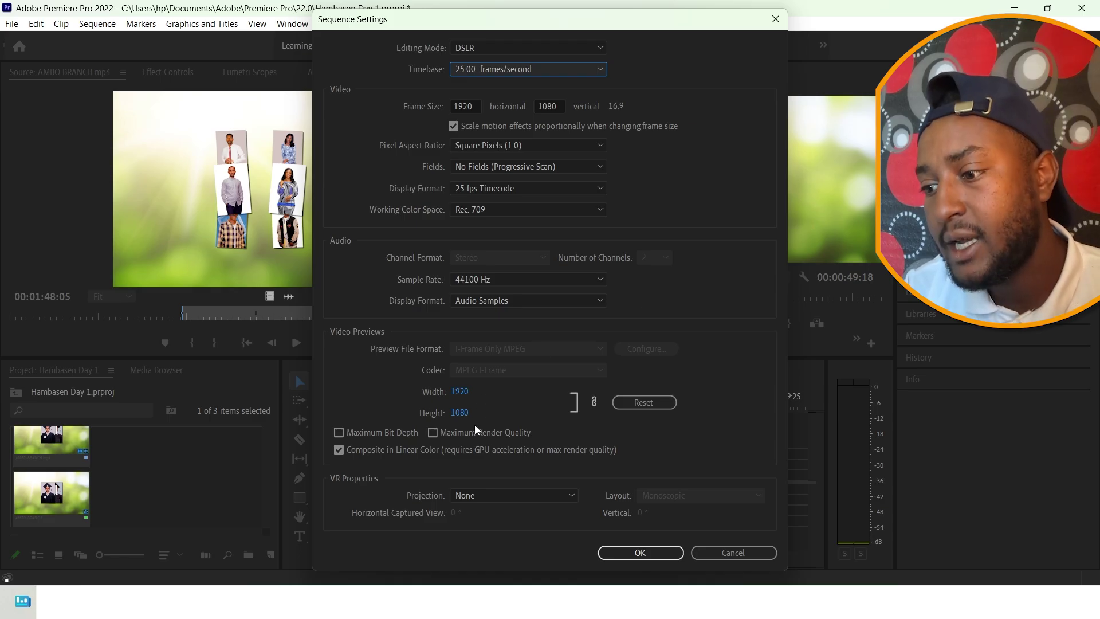
click(640, 553)
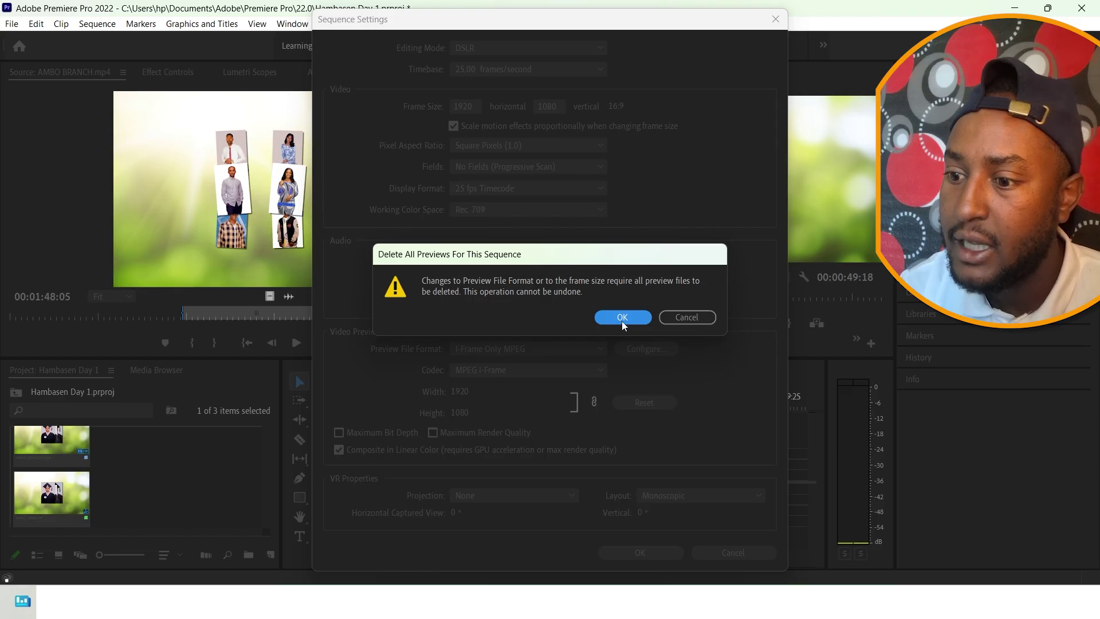
click(622, 318)
key(space)
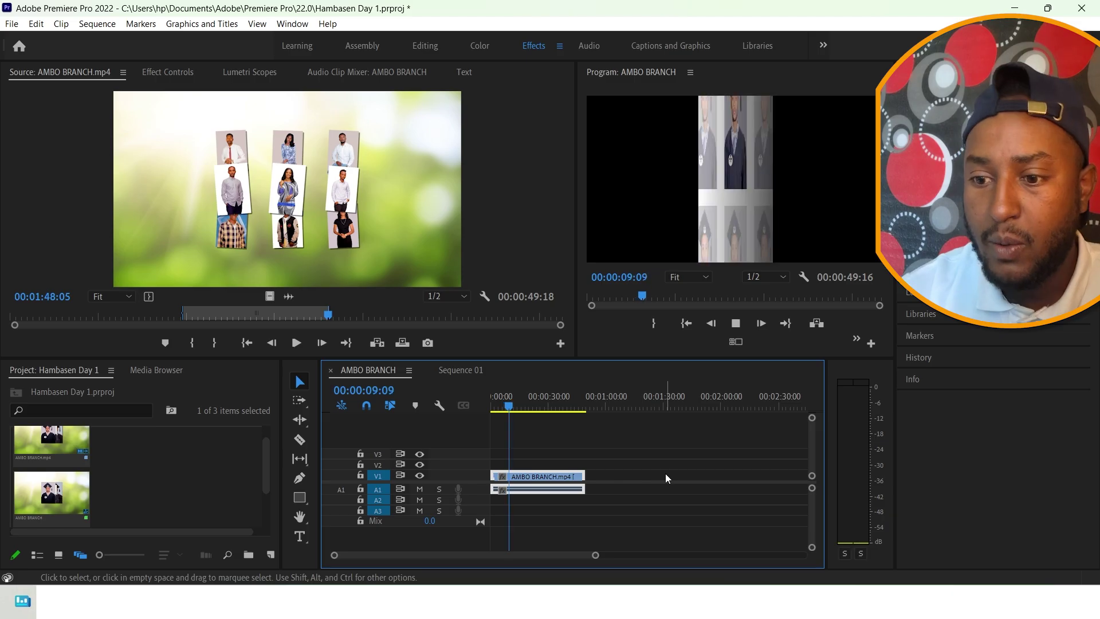
key(space)
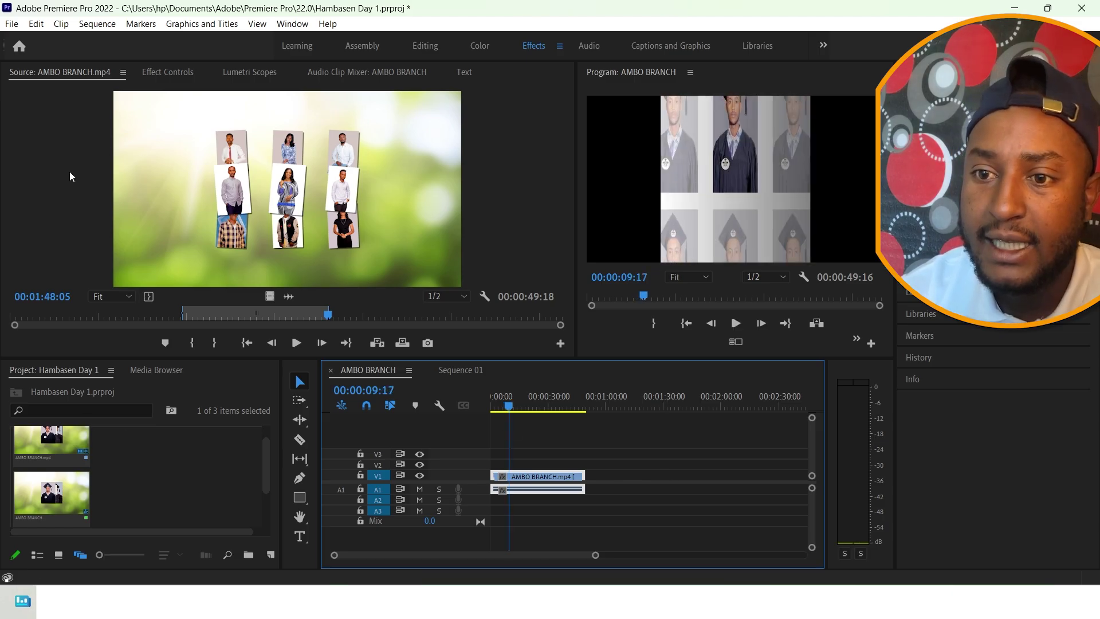
Look at the settings for creating a new project and close them without creating one
click(12, 23)
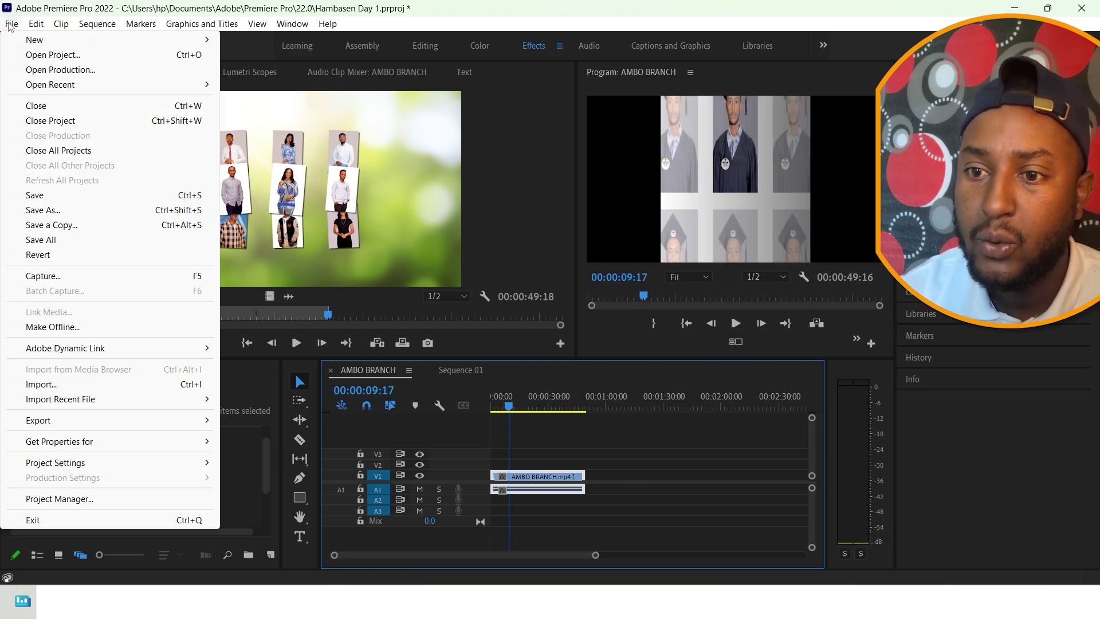
mouse_move(30, 41)
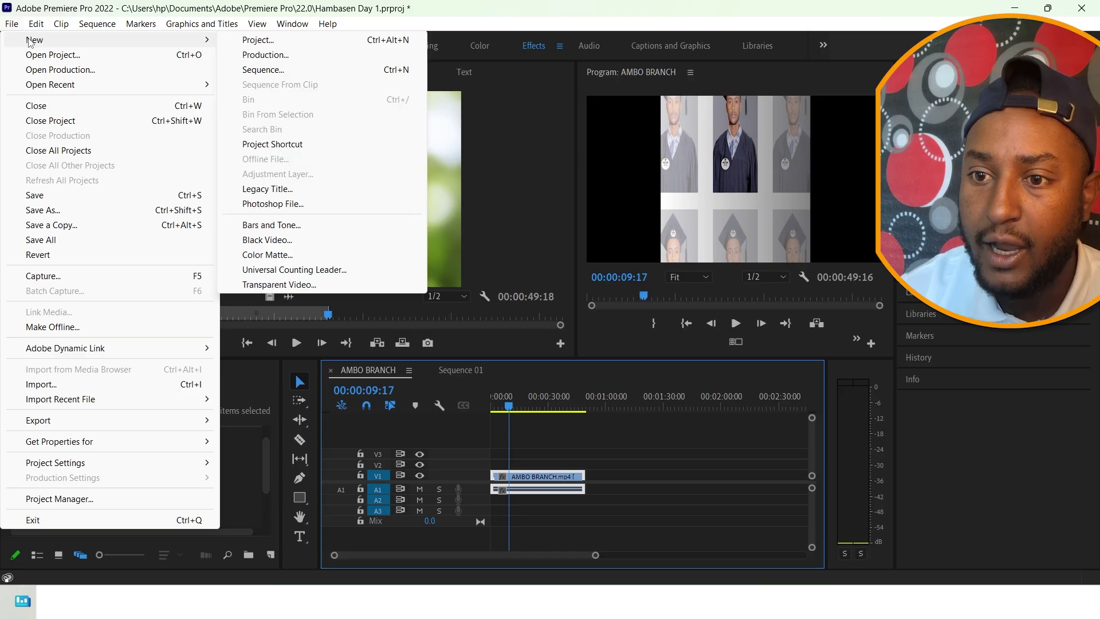
click(14, 23)
click(35, 23)
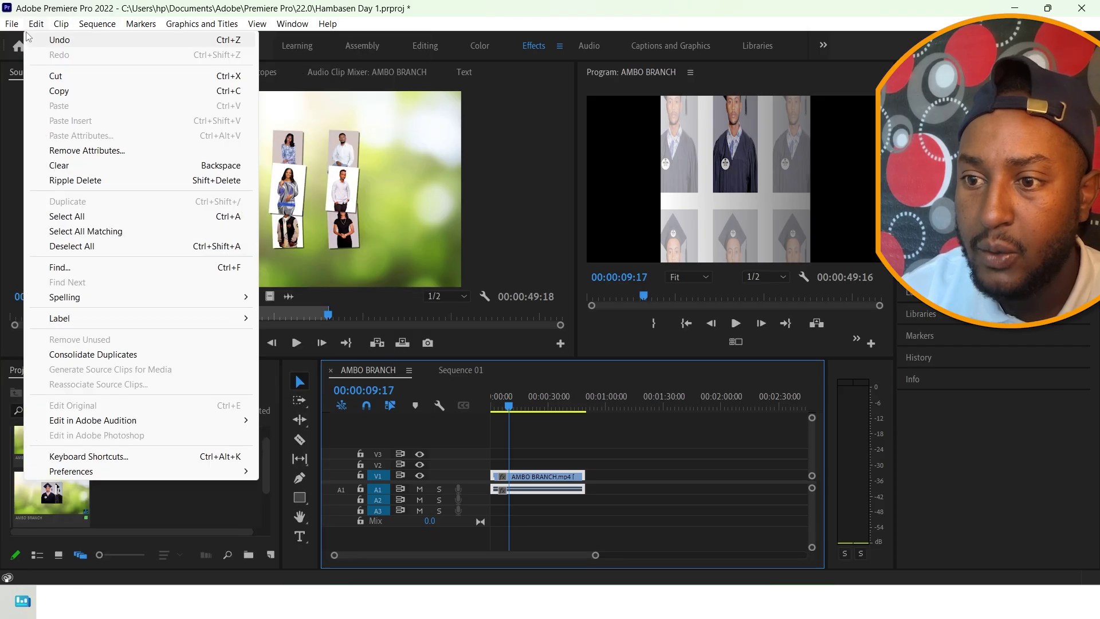
mouse_move(11, 24)
mouse_move(29, 41)
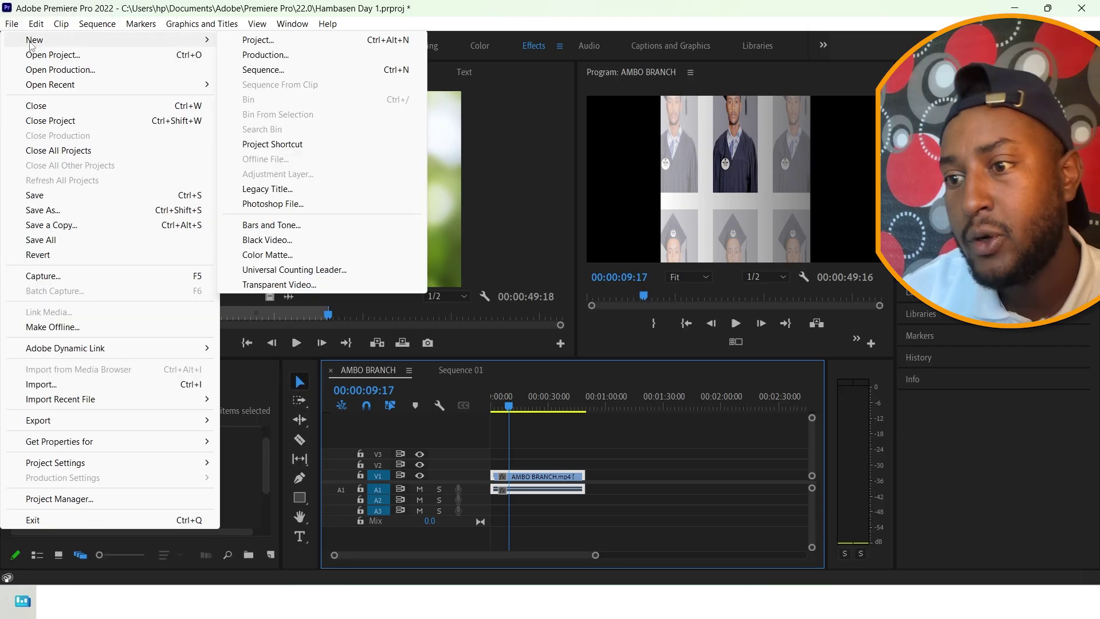
click(252, 46)
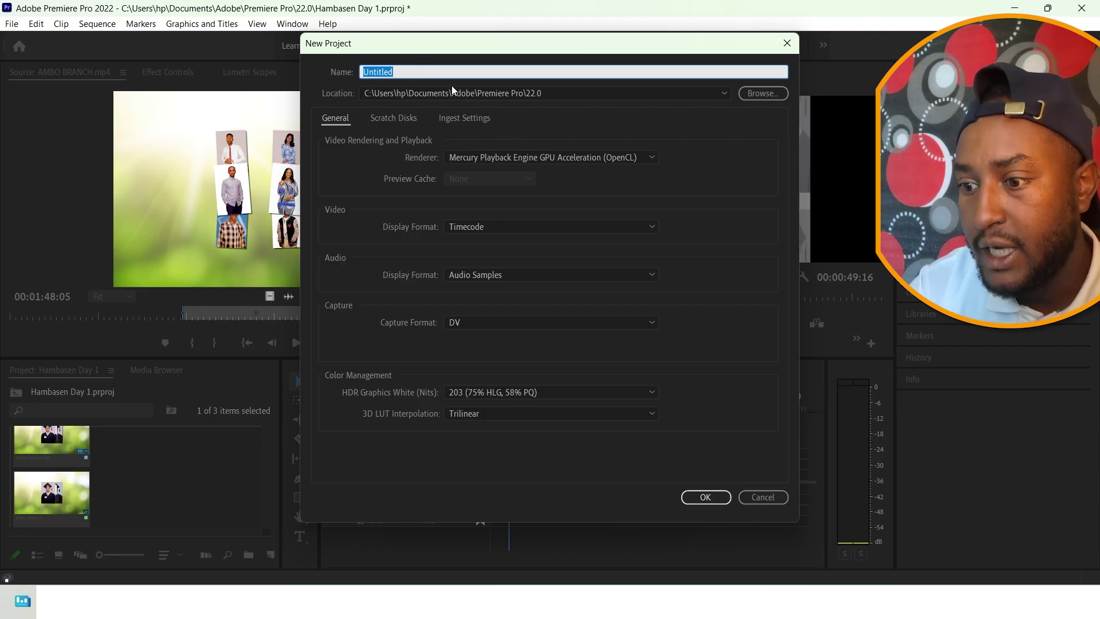
click(763, 497)
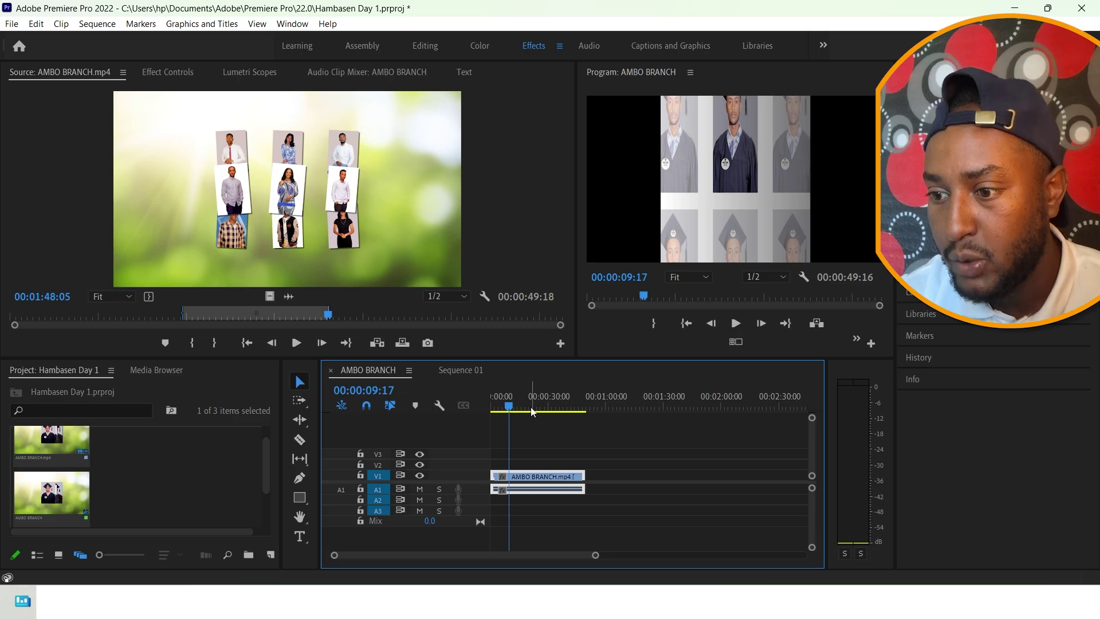
Bring Sequence 01 to the front of the timeline and close it, leaving the AMBO BRANCH sequence open
click(492, 374)
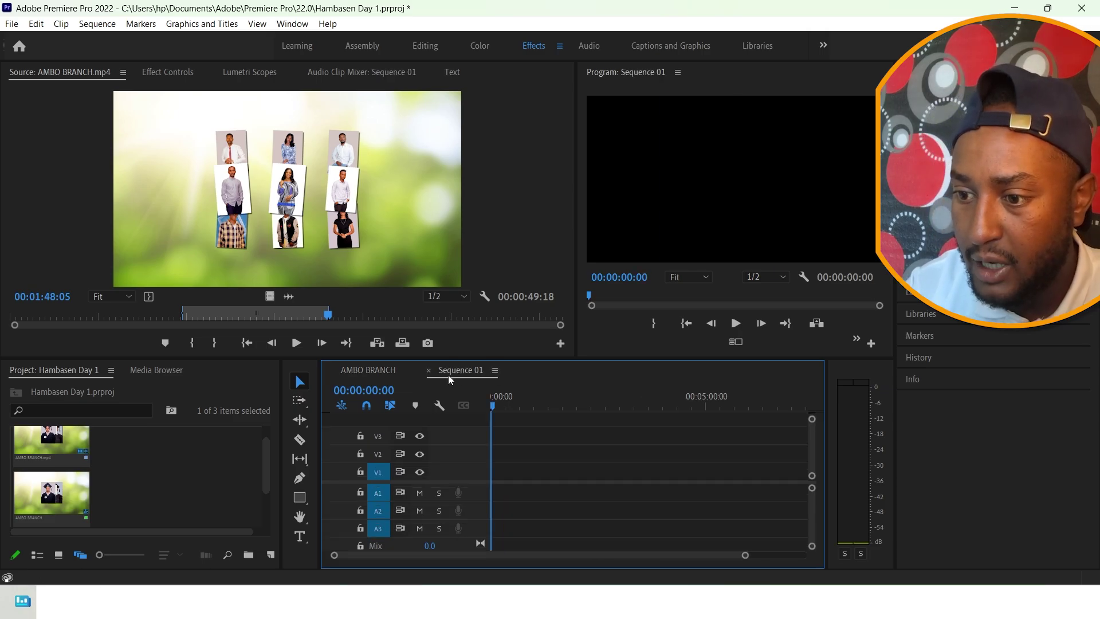
click(430, 371)
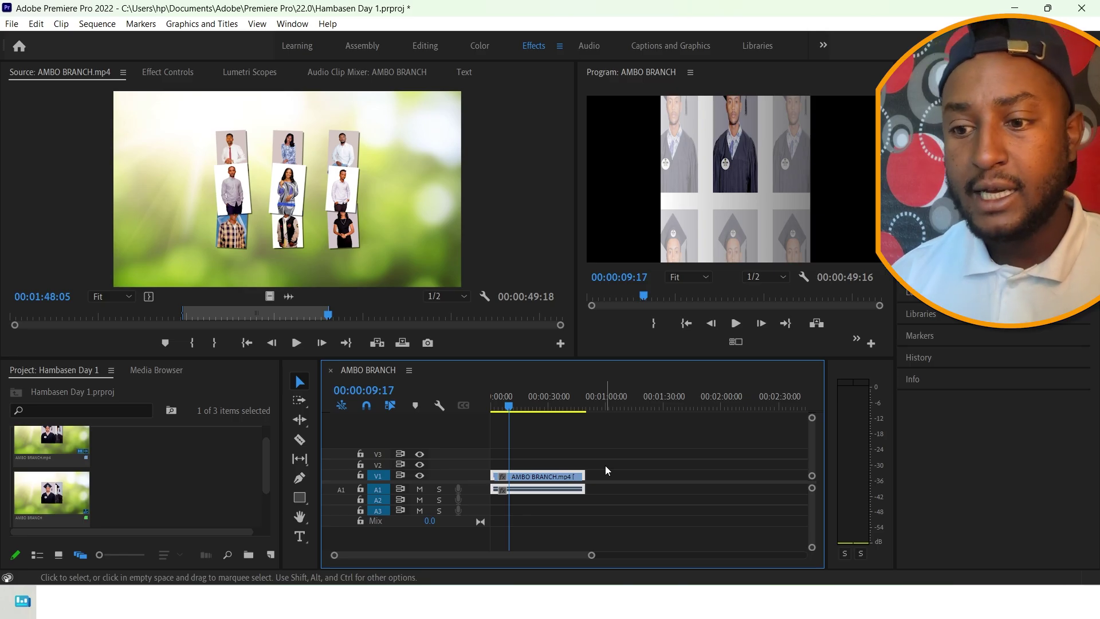
Revisit the Project, Tools, Timeline, Program and Source panels, deselecting the timeline clip and scrubbing the source clip to 00:01:30:06
click(185, 456)
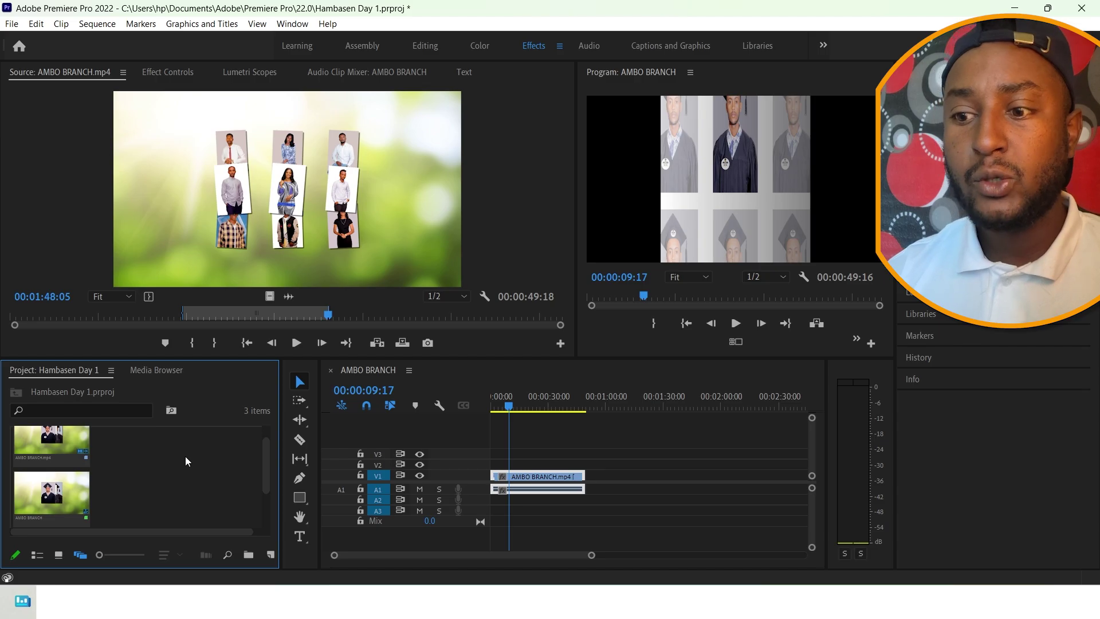
click(308, 462)
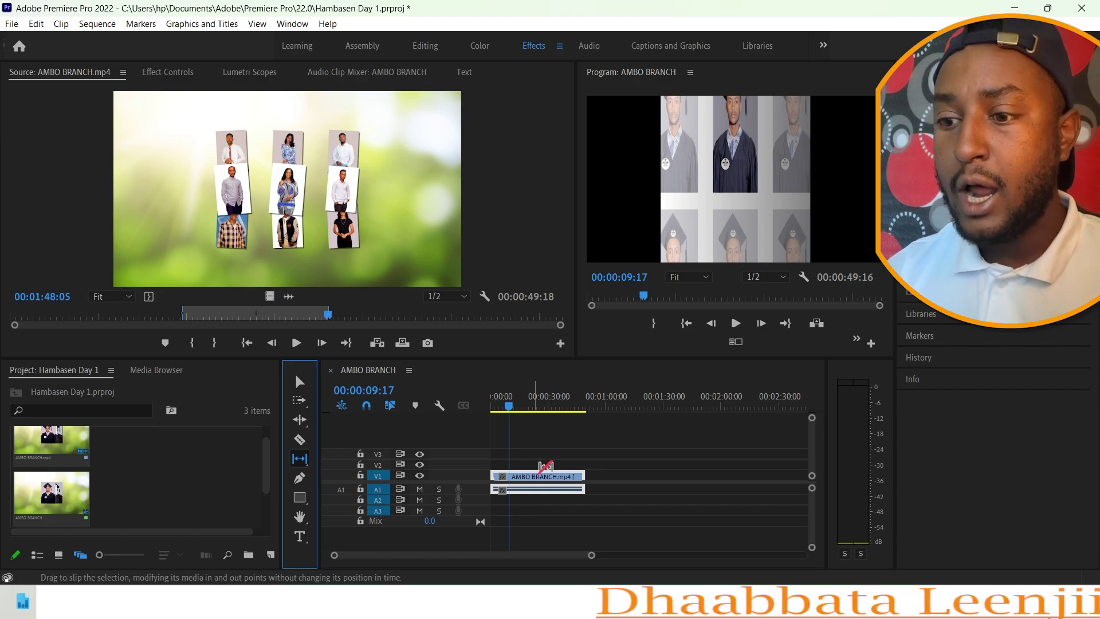
click(299, 380)
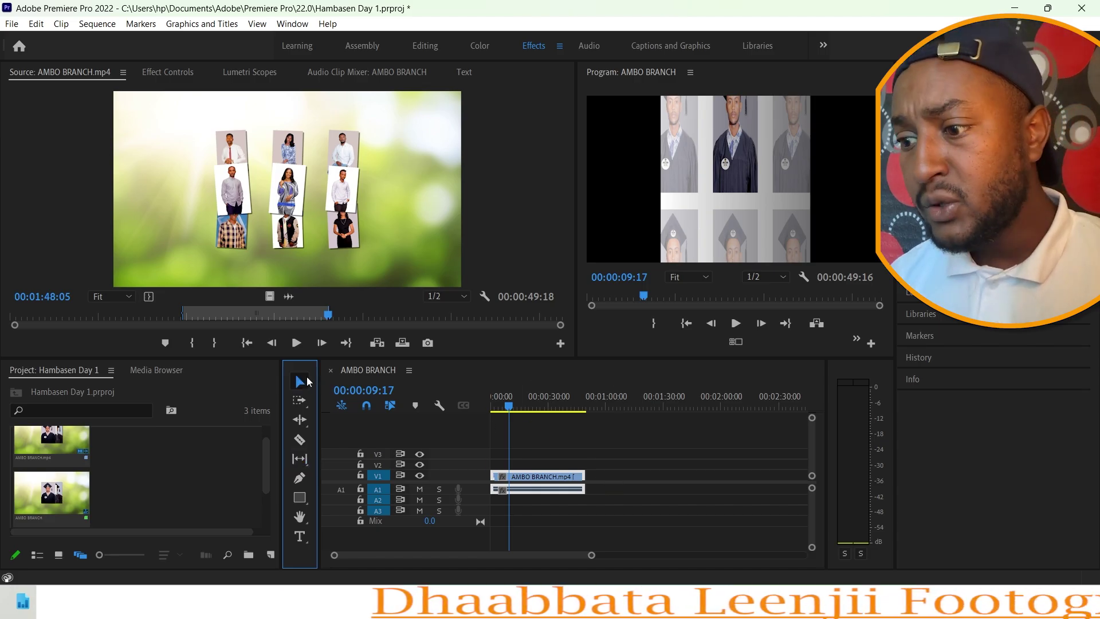
click(584, 436)
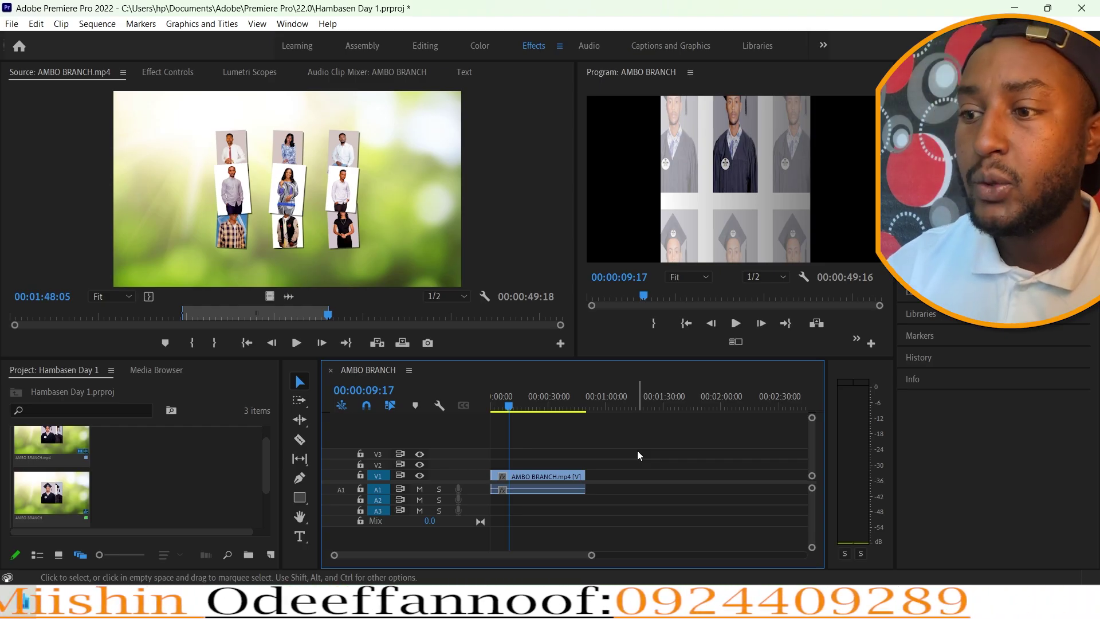
click(661, 171)
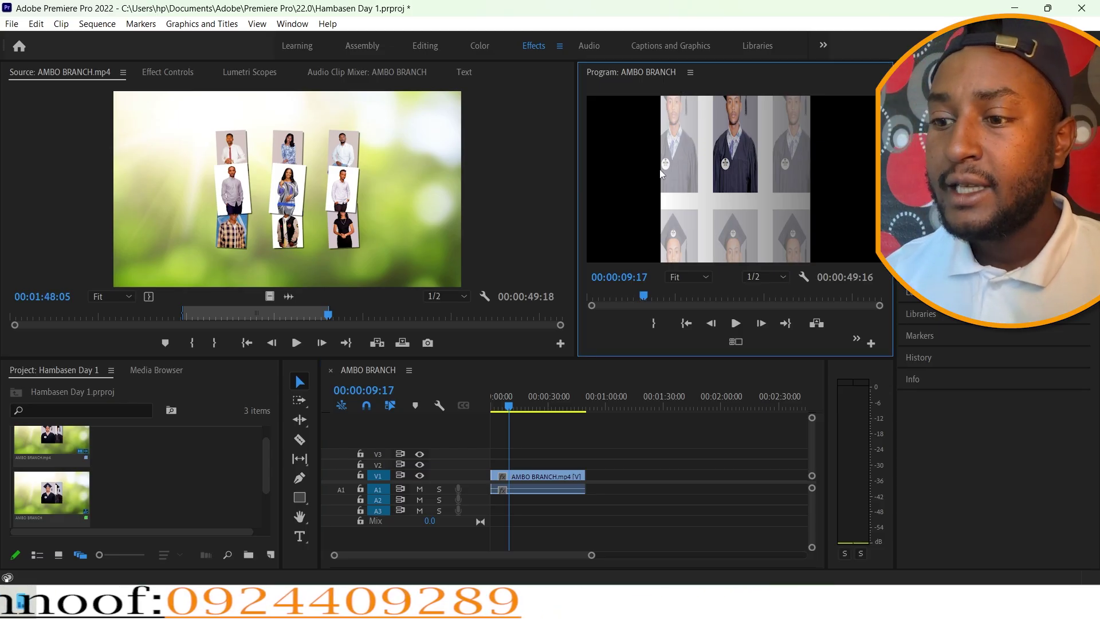
click(559, 445)
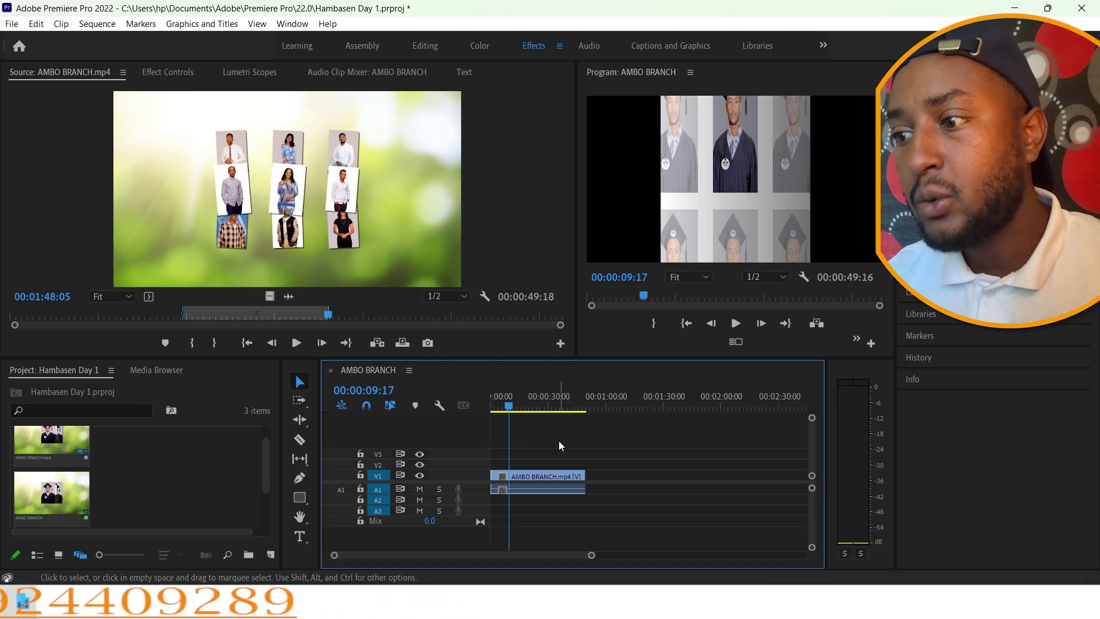
click(696, 246)
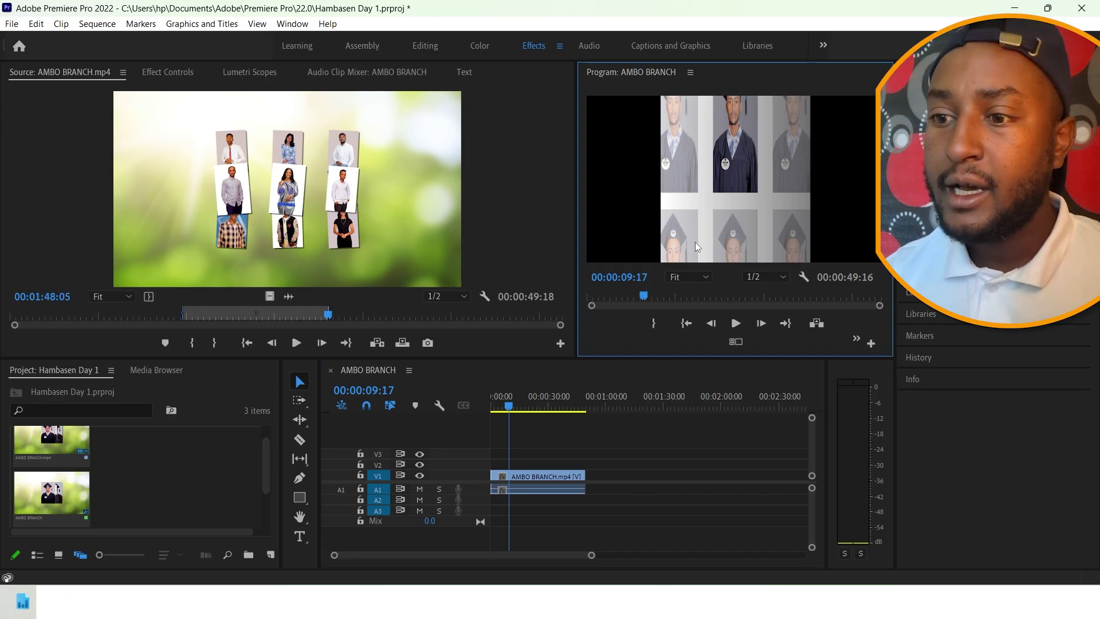
click(335, 220)
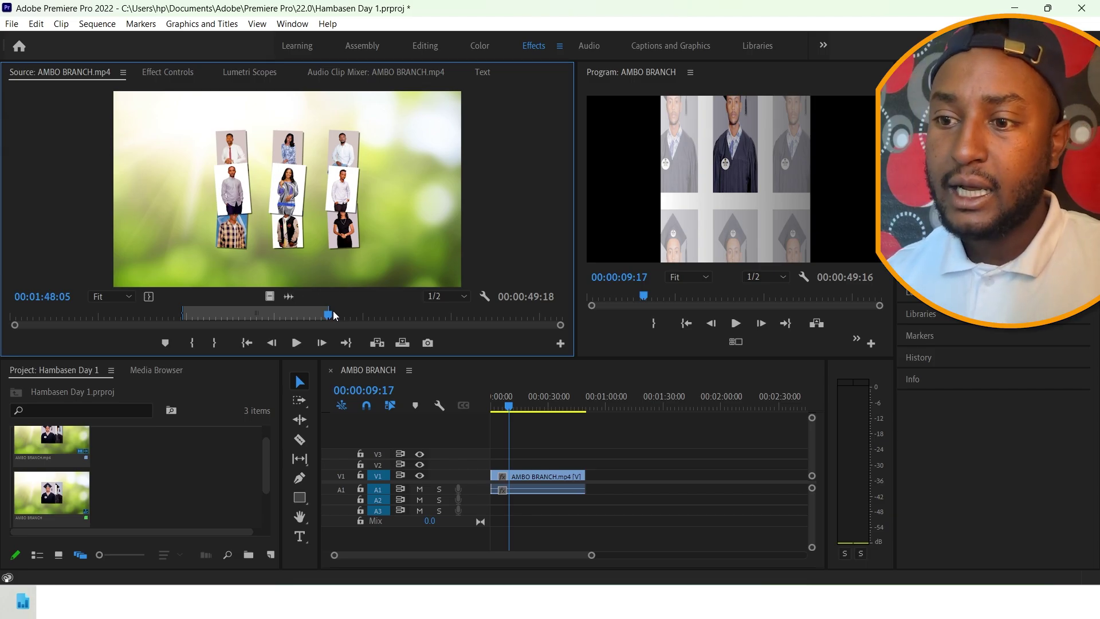
drag(328, 314, 276, 315)
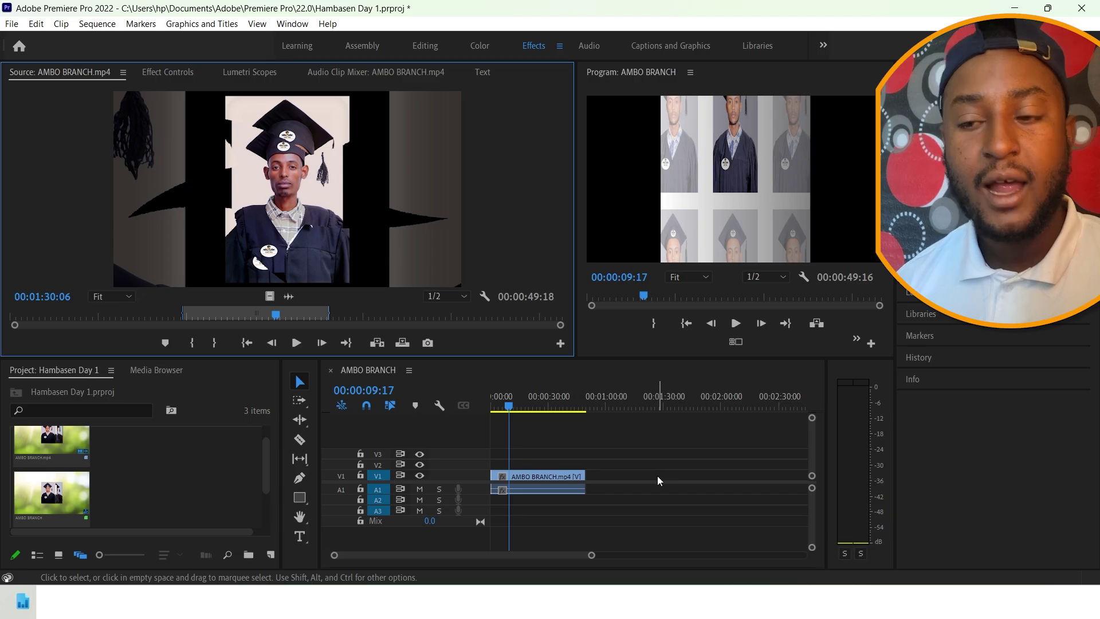